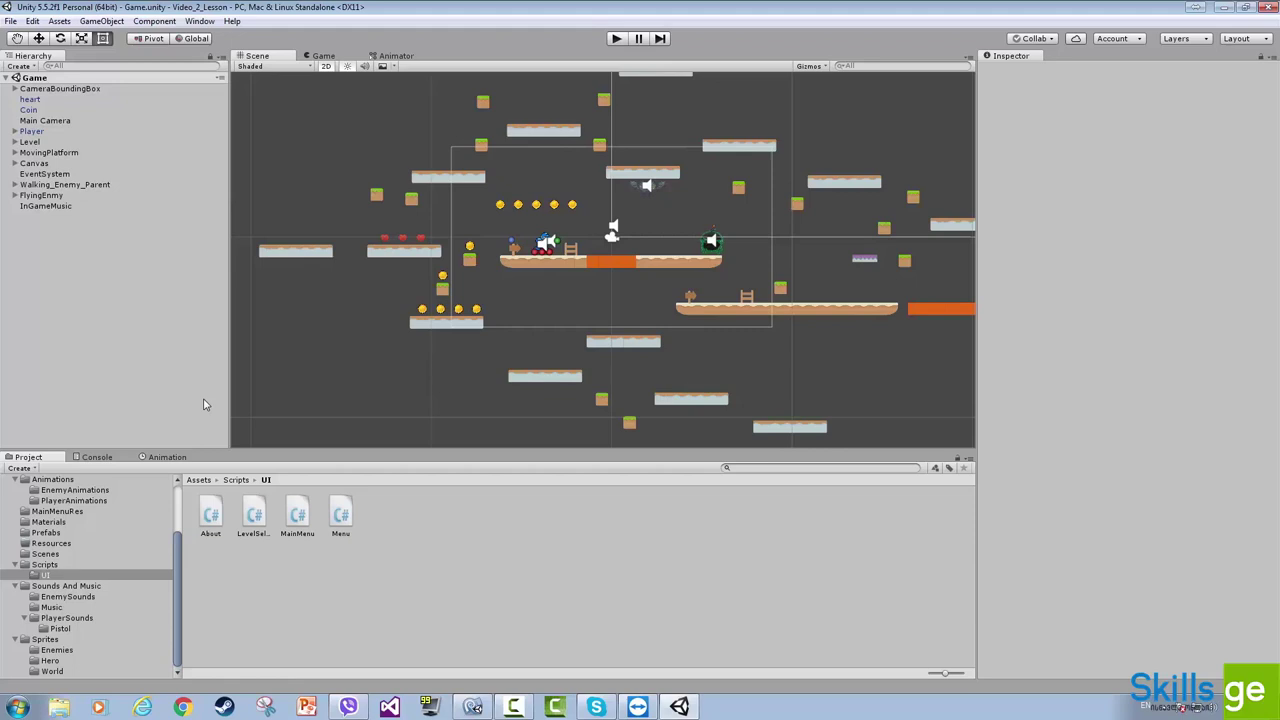
Search the project assets for "menu" and open the MainMenu scene
scroll(538, 283, down, 10)
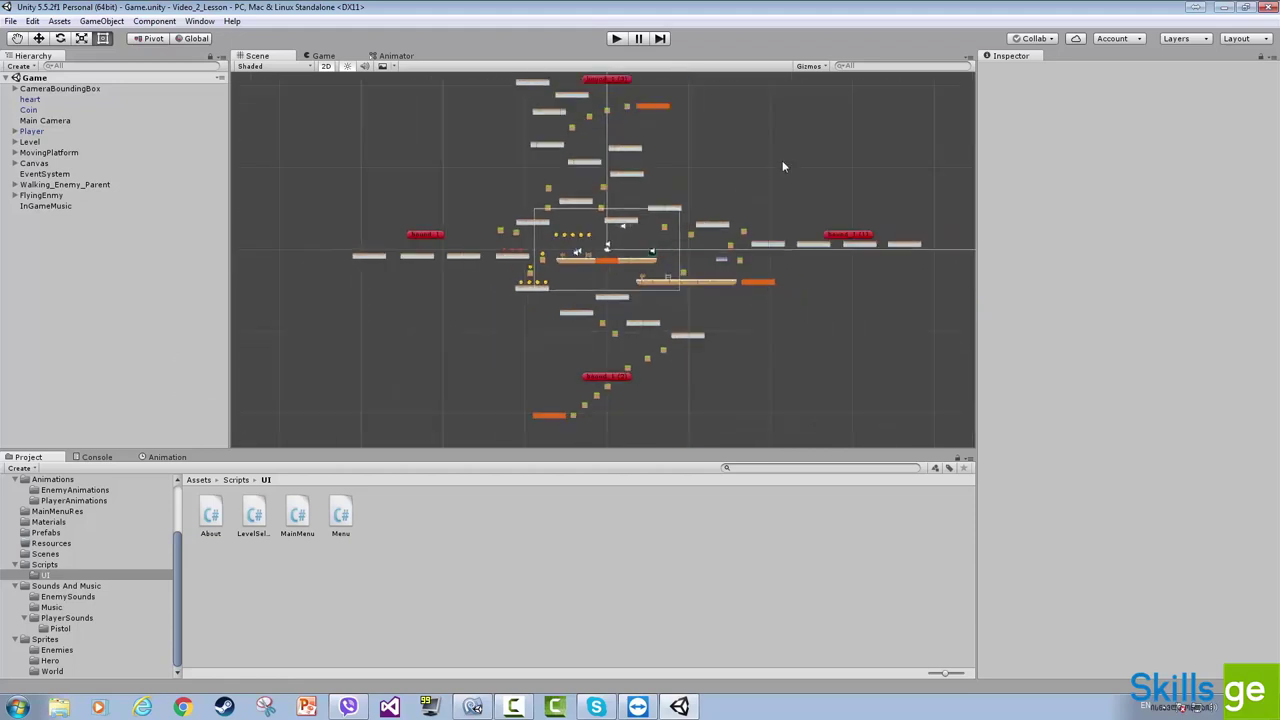
scroll(642, 238, up, 1)
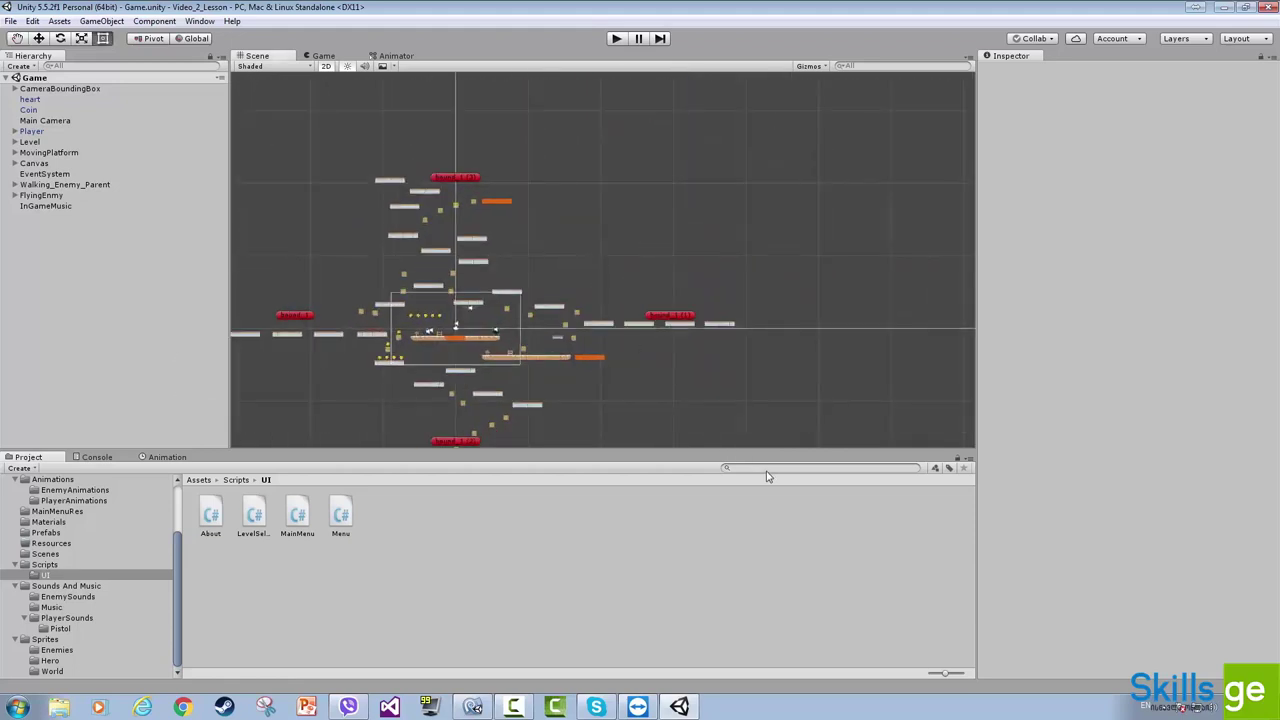
text(menu)
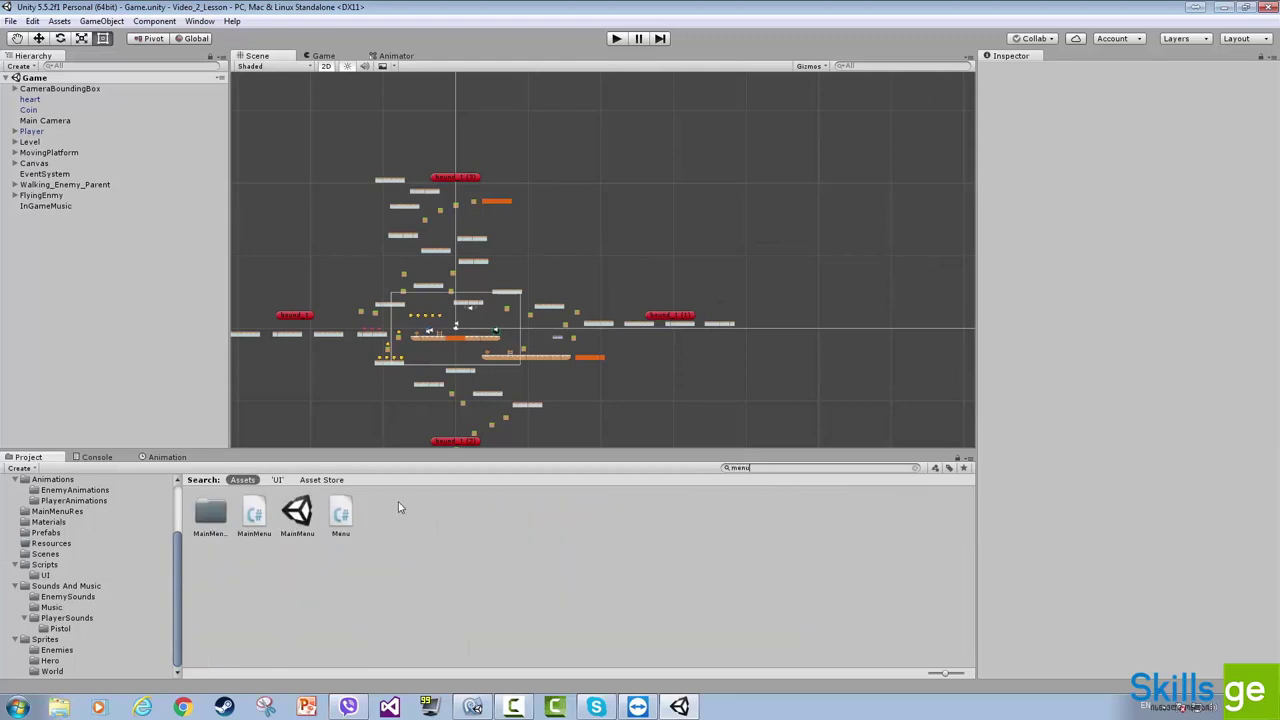
double_click(297, 512)
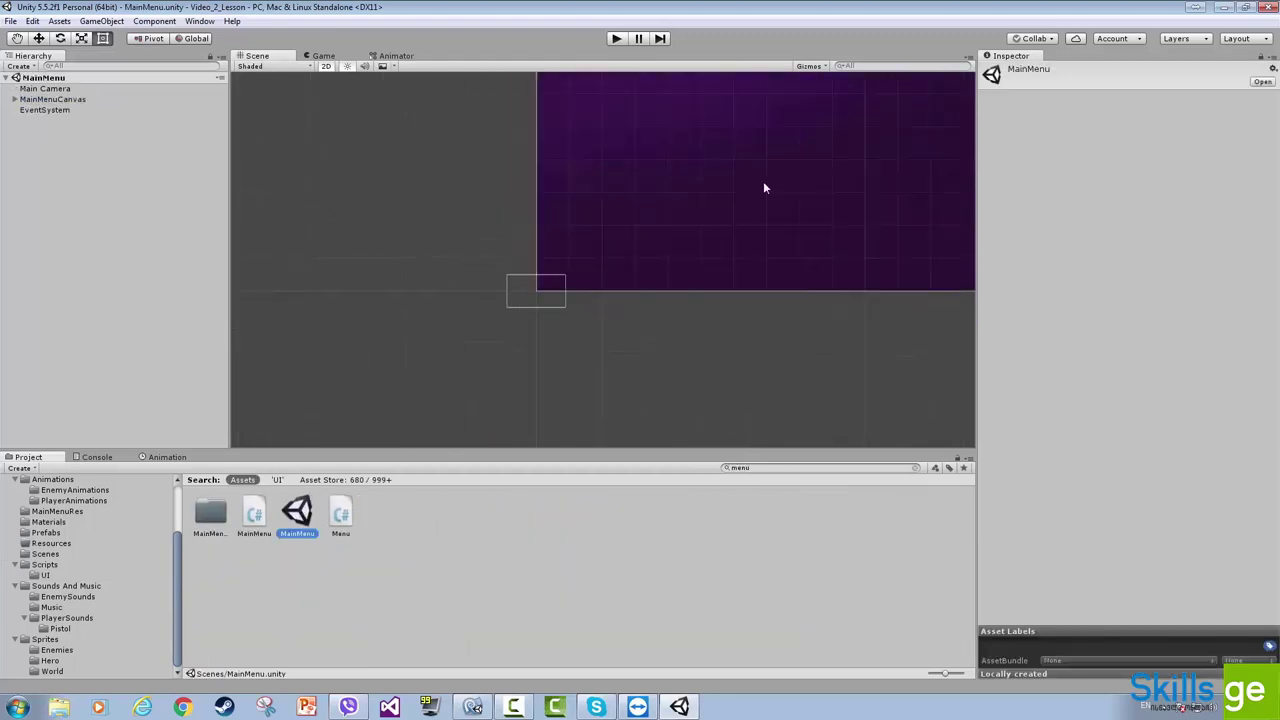
middle_drag(763, 187, 294, 208)
scroll(268, 232, down, 1)
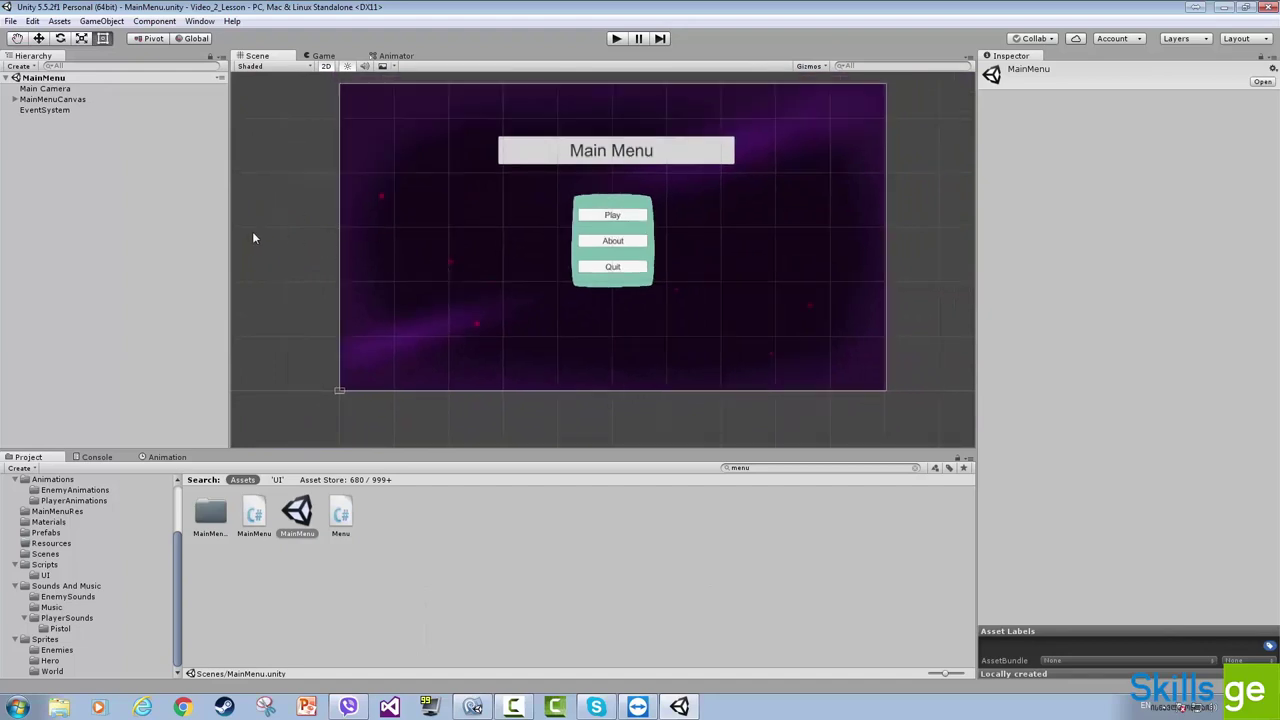
Copy MainMenuCanvas and open the Game scene, searching the project assets for "game"
click(32, 99)
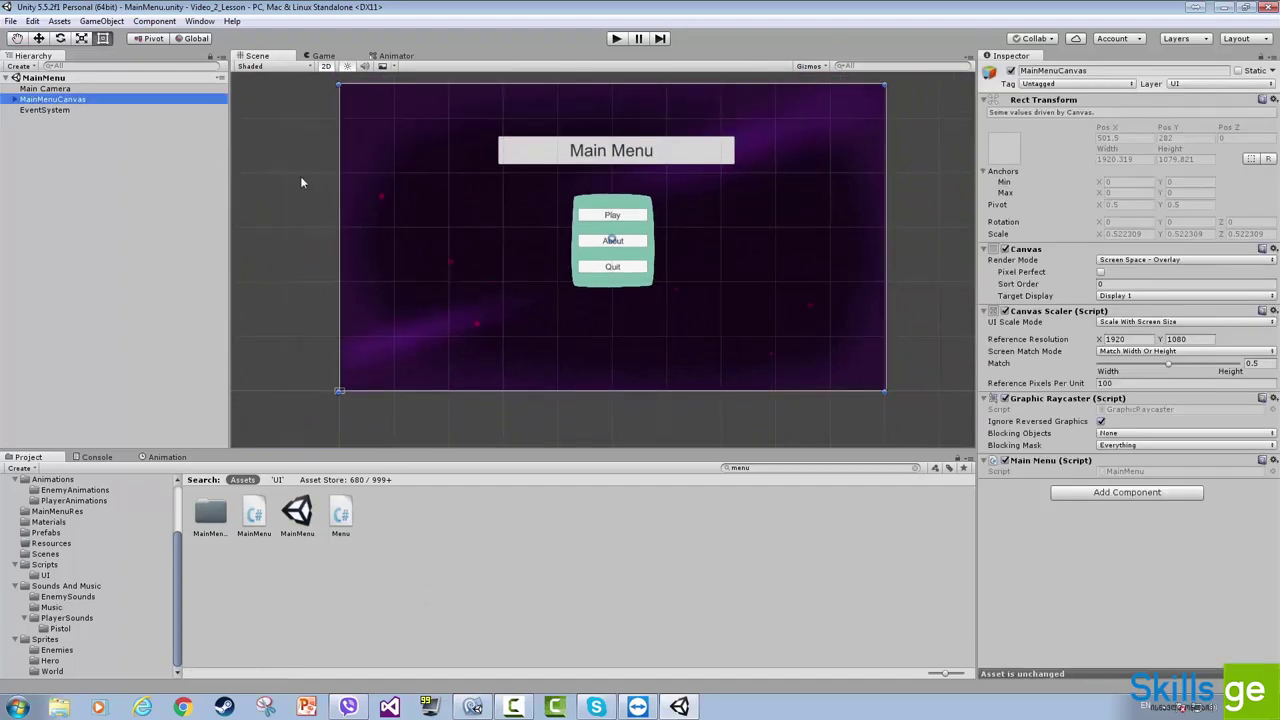
click(784, 467)
text(game)
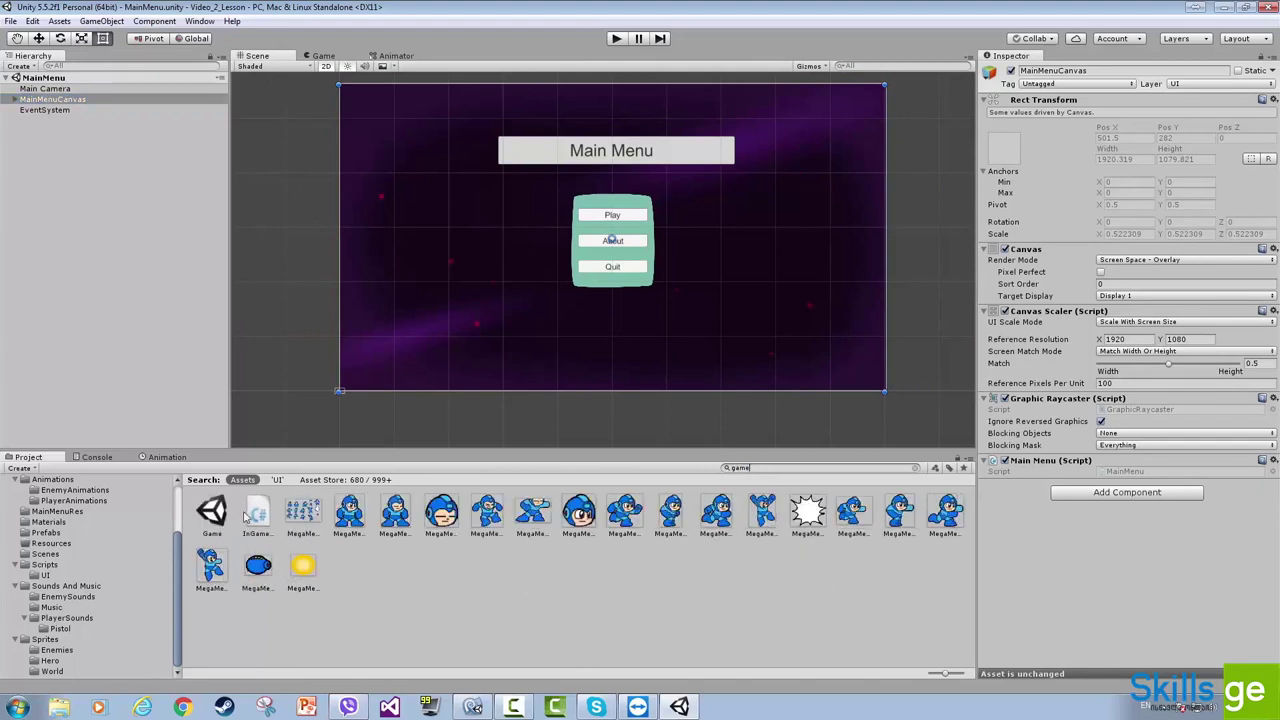
double_click(211, 512)
Paste the copied MainMenuCanvas into the Game scene's hierarchy, save the scene and check the canvas in the Game view
click(108, 324)
key(ctrl+v)
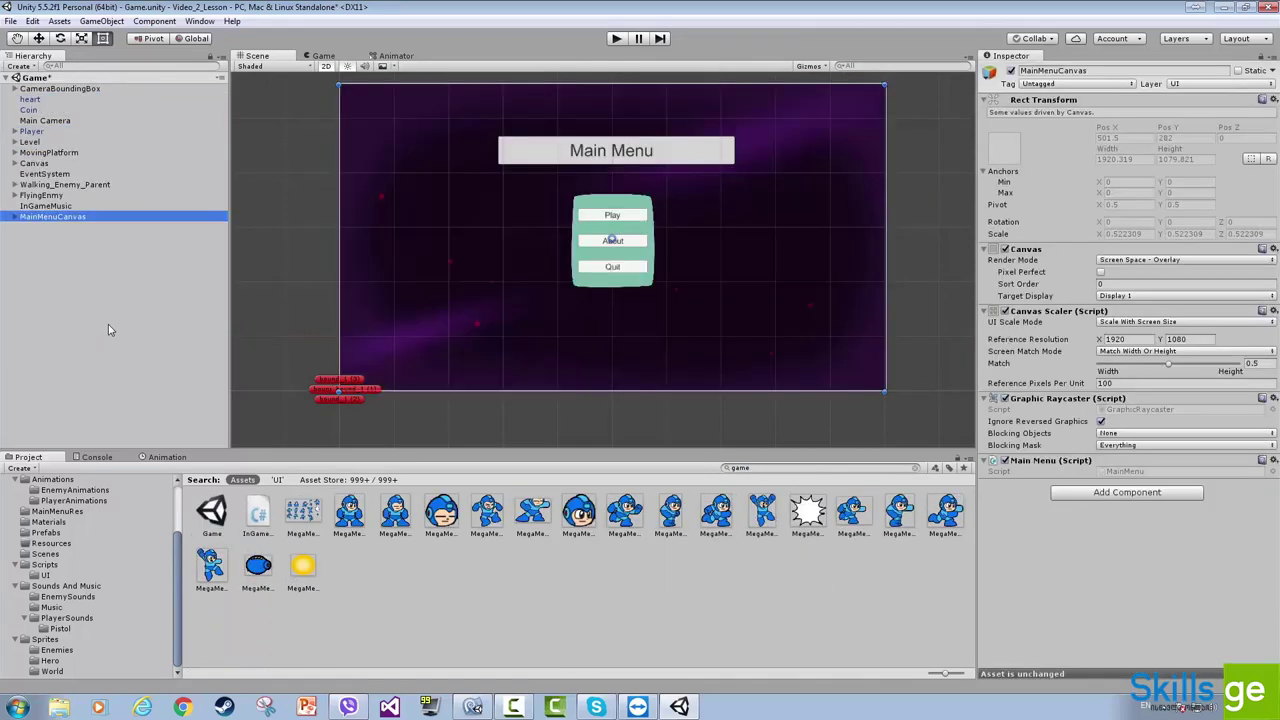
key(ctrl+s)
click(318, 56)
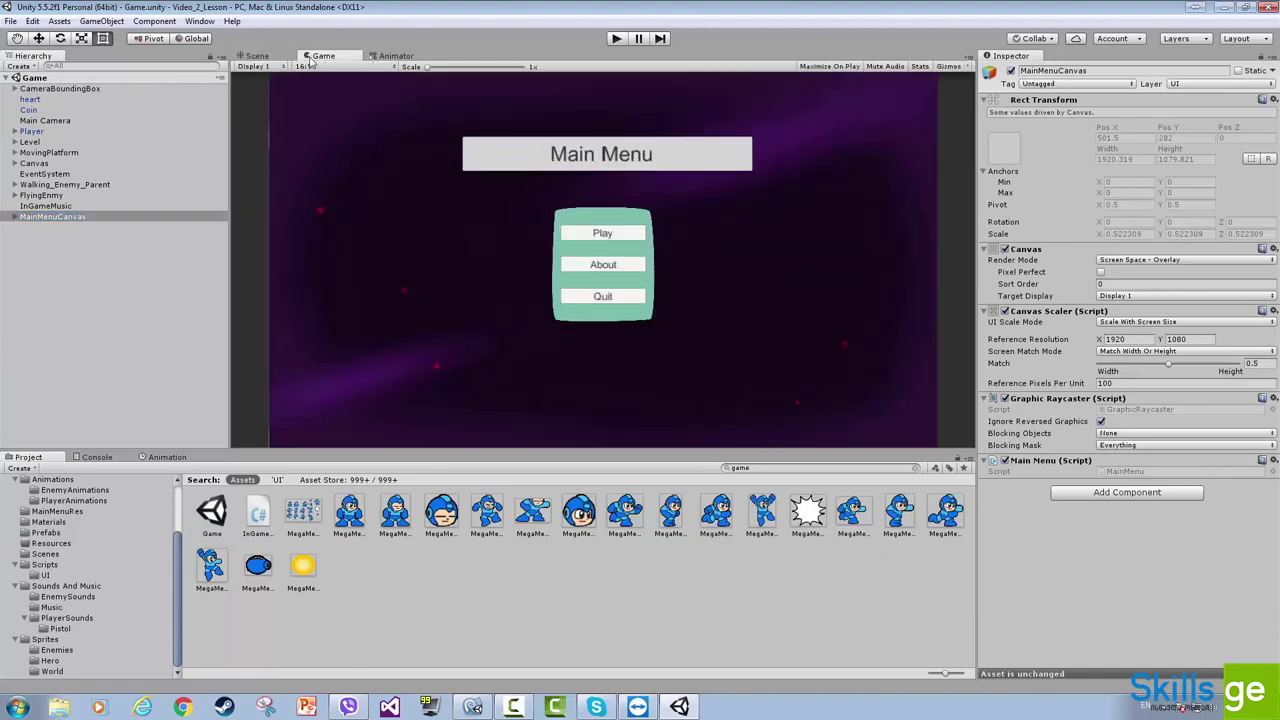
click(257, 56)
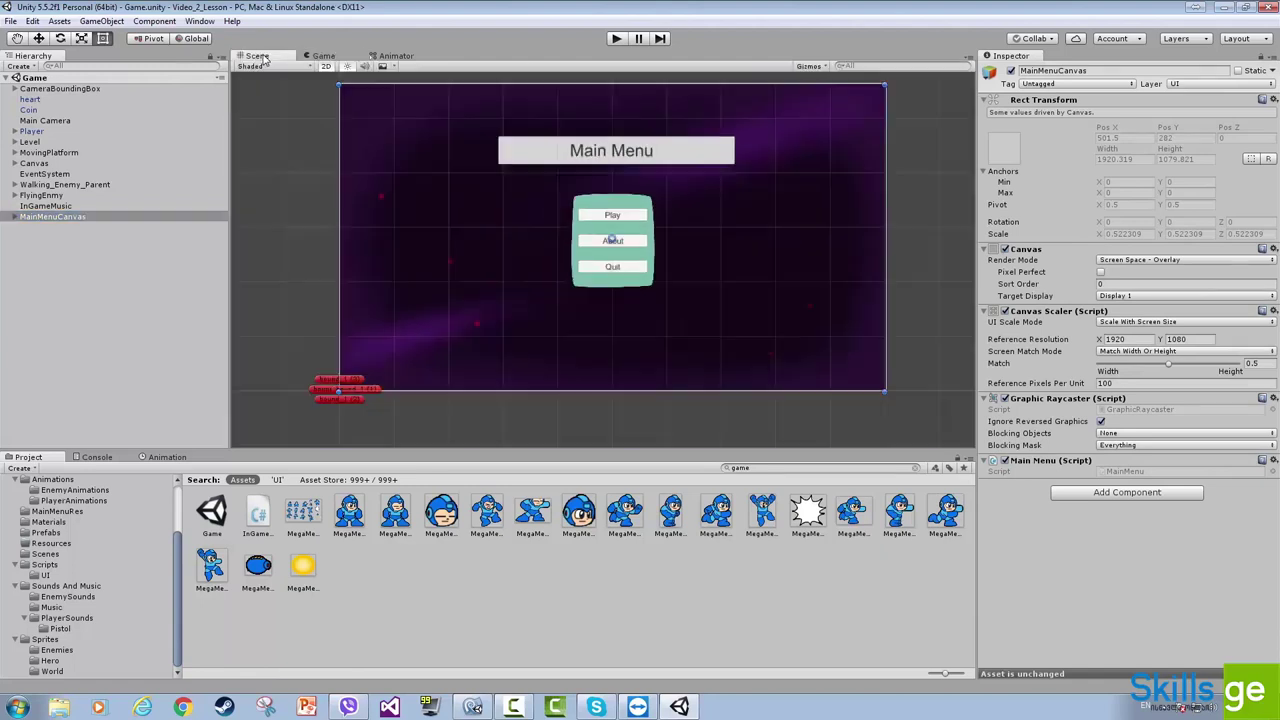
Rename the pasted MainMenuCanvas as PauseMenu
click(57, 217)
key(F2)
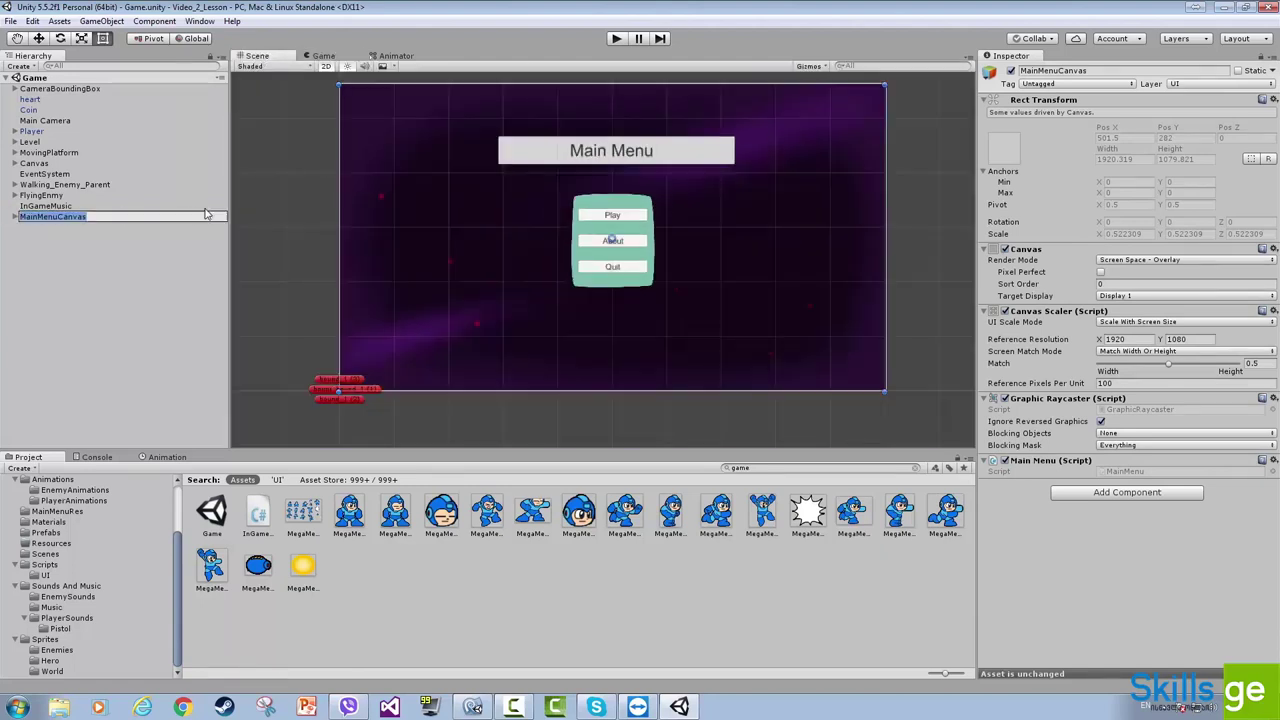
text(PauseMenu)
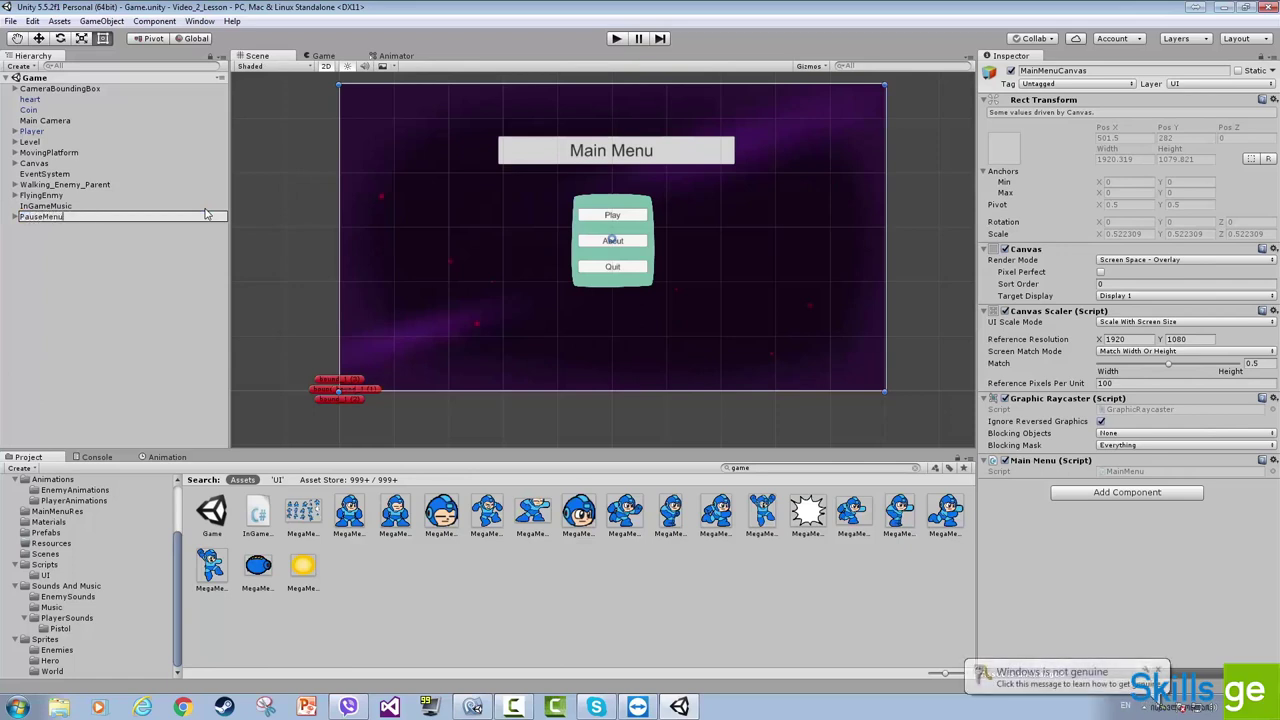
key(Return)
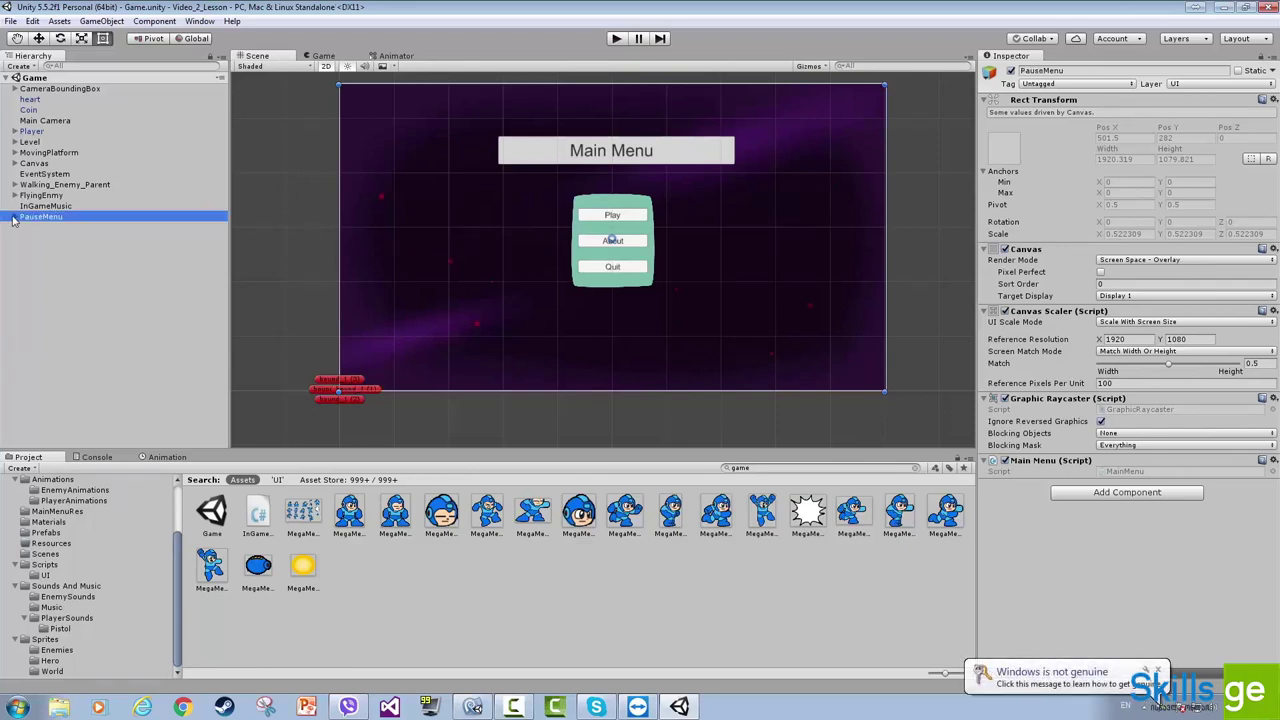
Lower the colour alpha of PauseMenu's Background image to 34 and check the transparency in the Game view
click(14, 217)
click(24, 227)
click(50, 227)
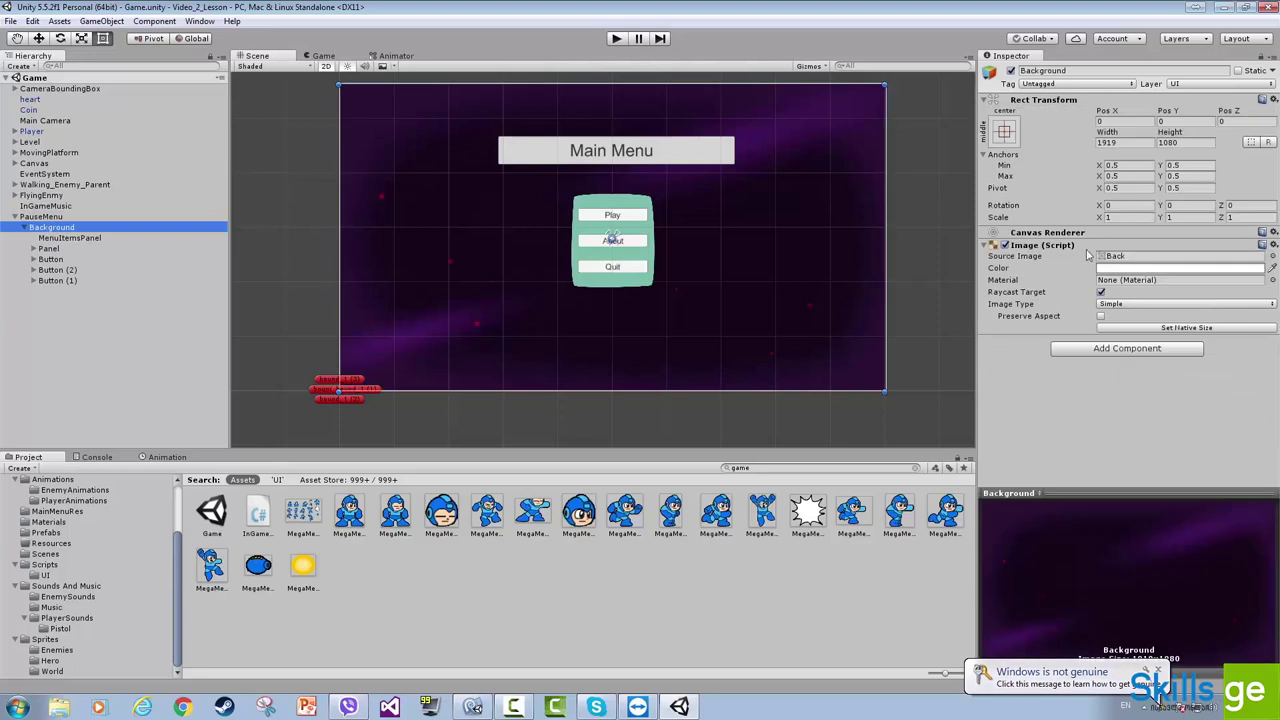
click(1180, 268)
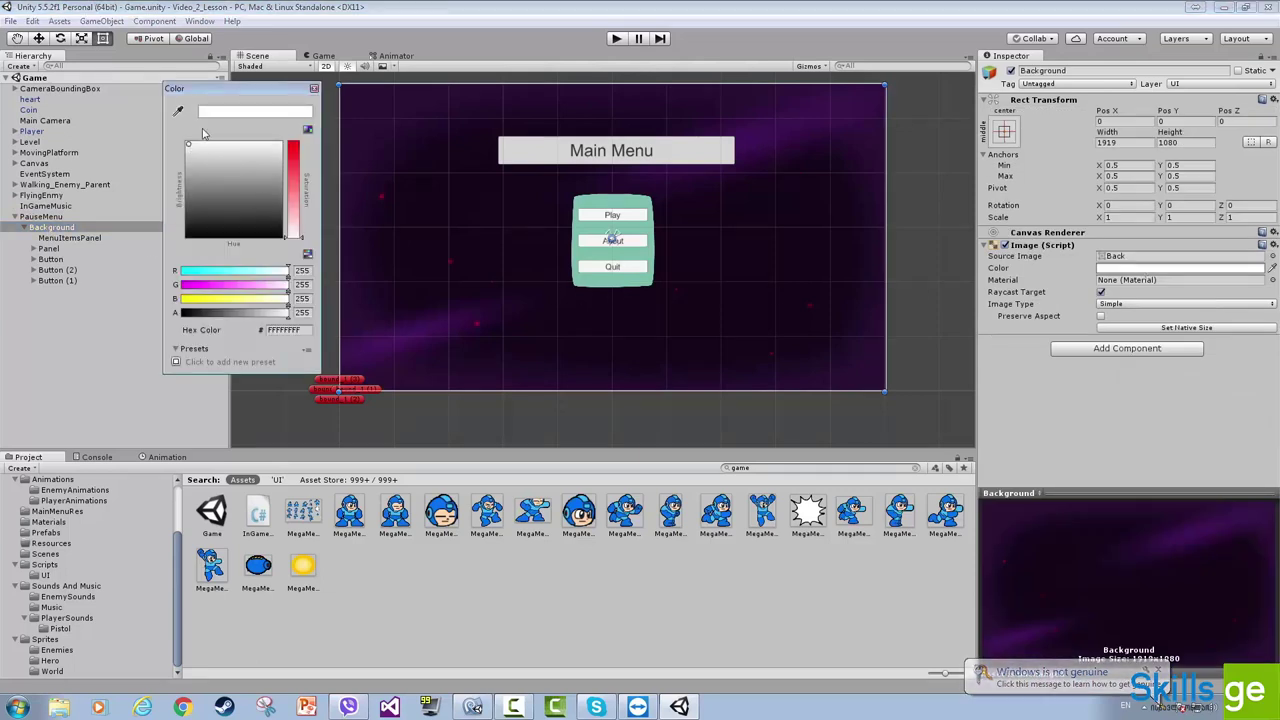
drag(288, 312, 195, 314)
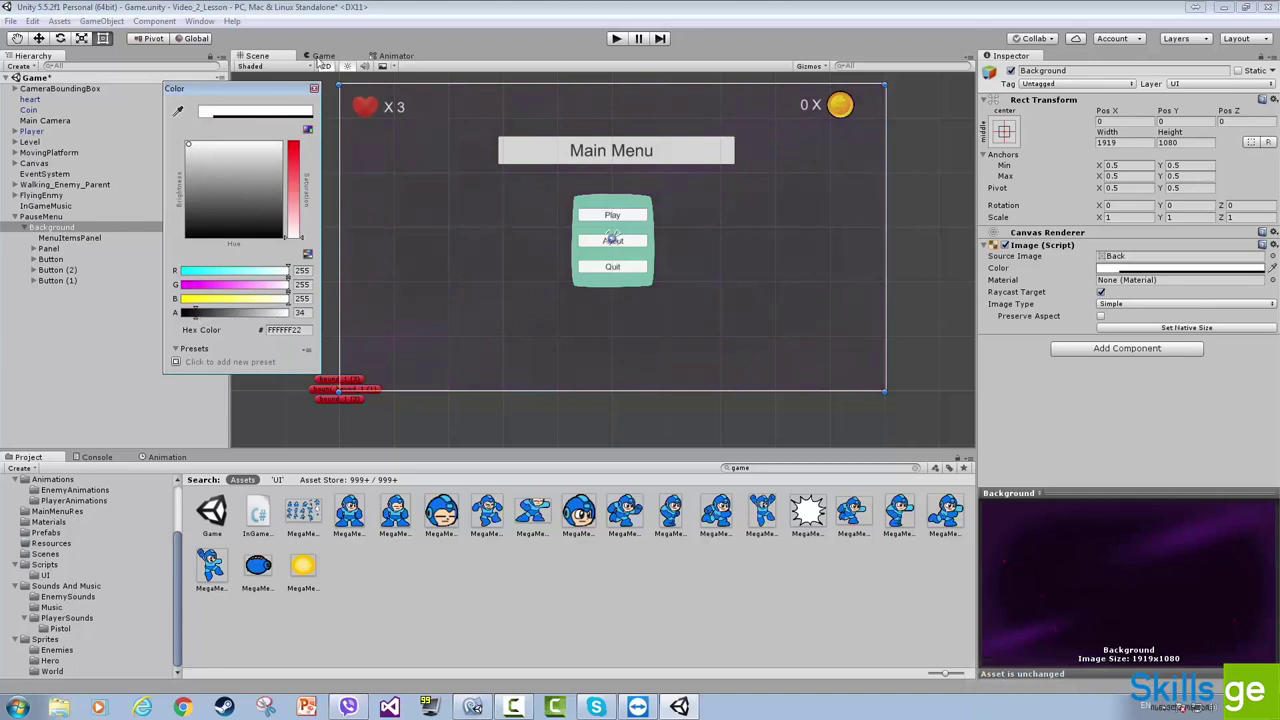
click(321, 57)
click(323, 56)
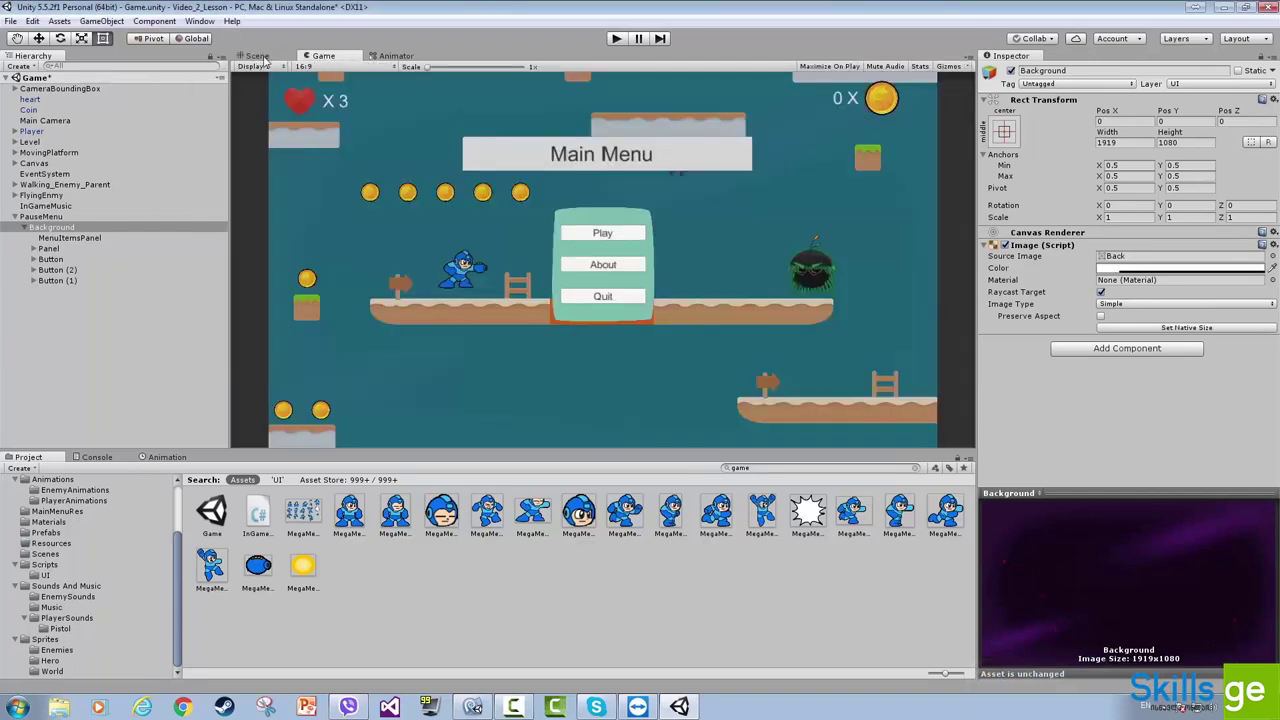
Set the colour alpha of PauseMenu's Background image to 181 and save the scene
click(70, 238)
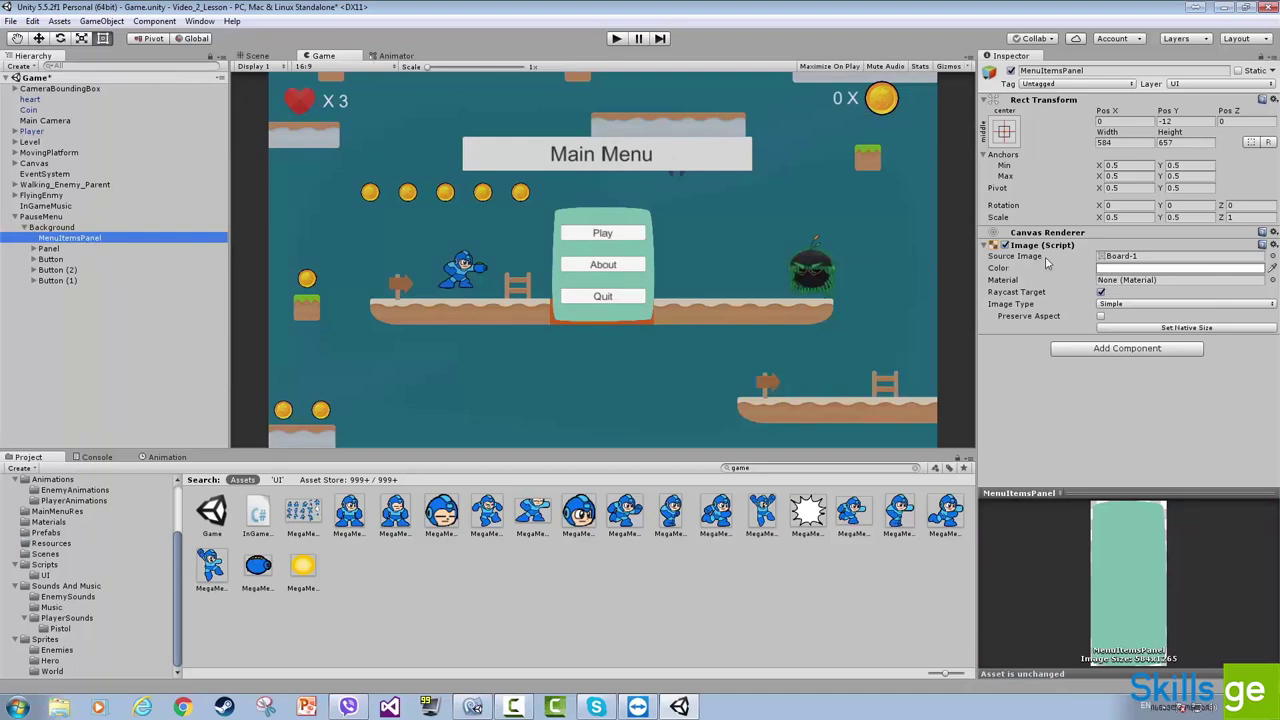
click(74, 228)
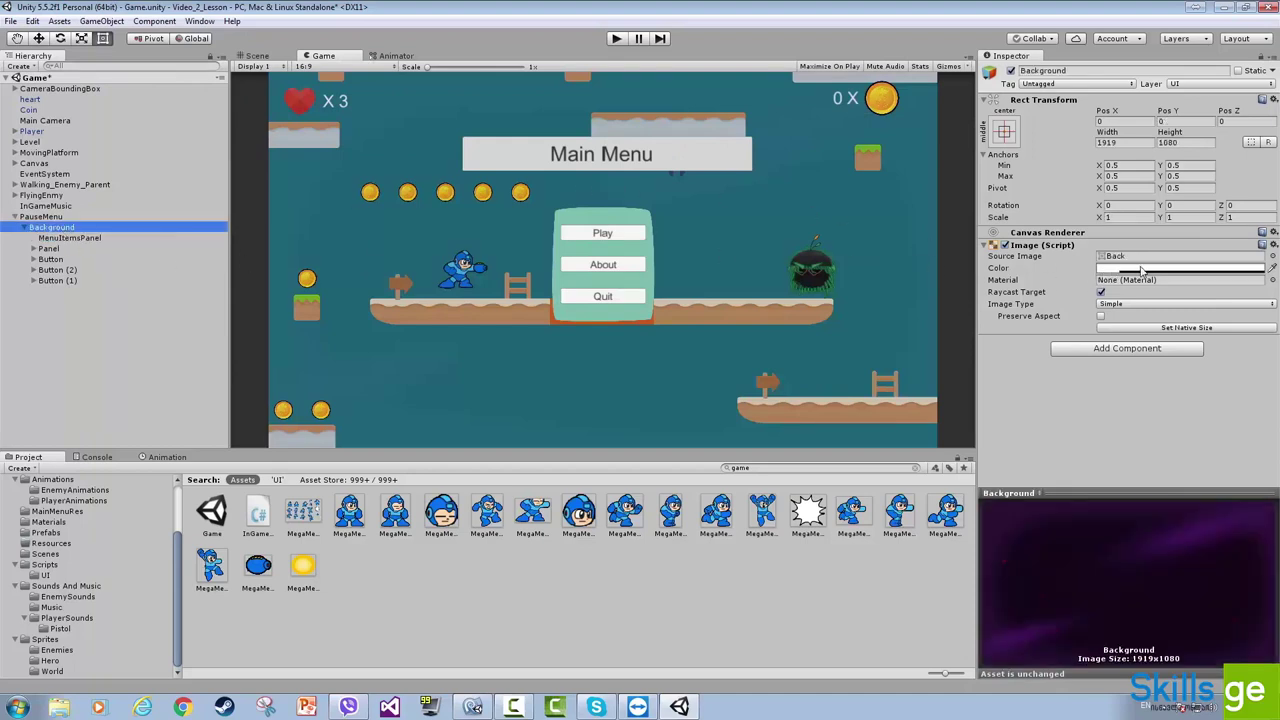
click(1138, 268)
drag(203, 317, 258, 318)
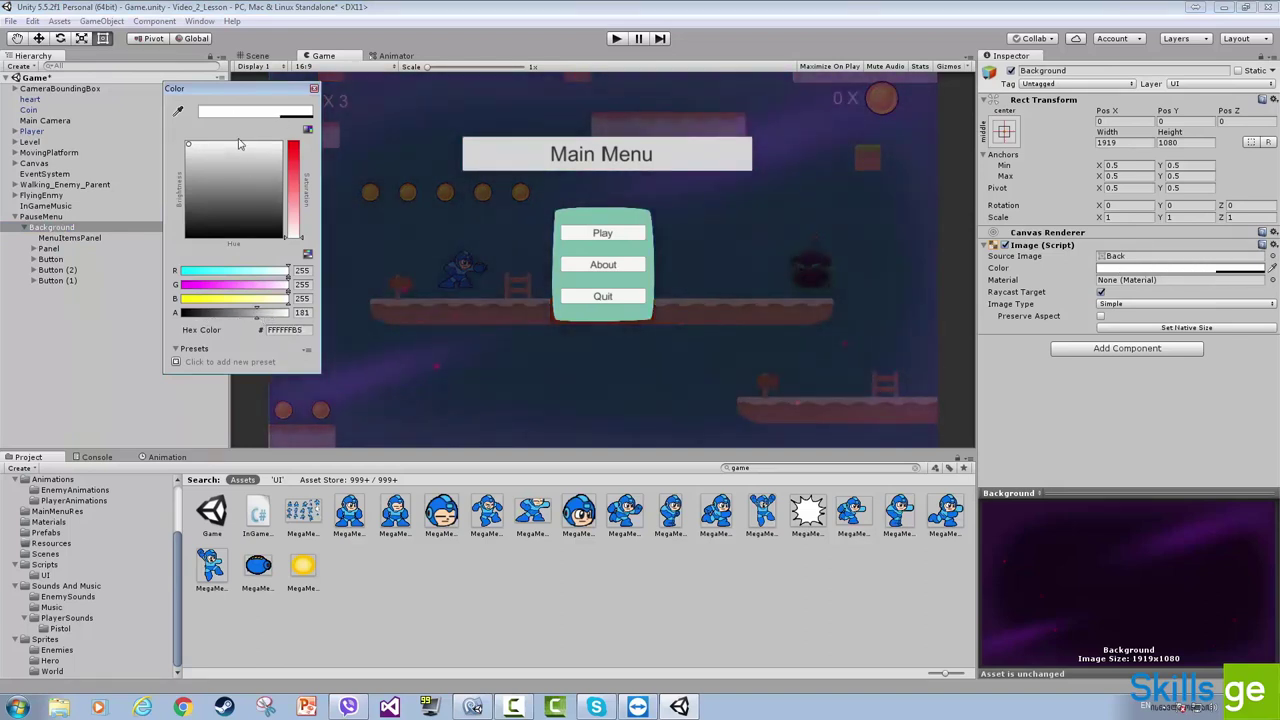
click(314, 88)
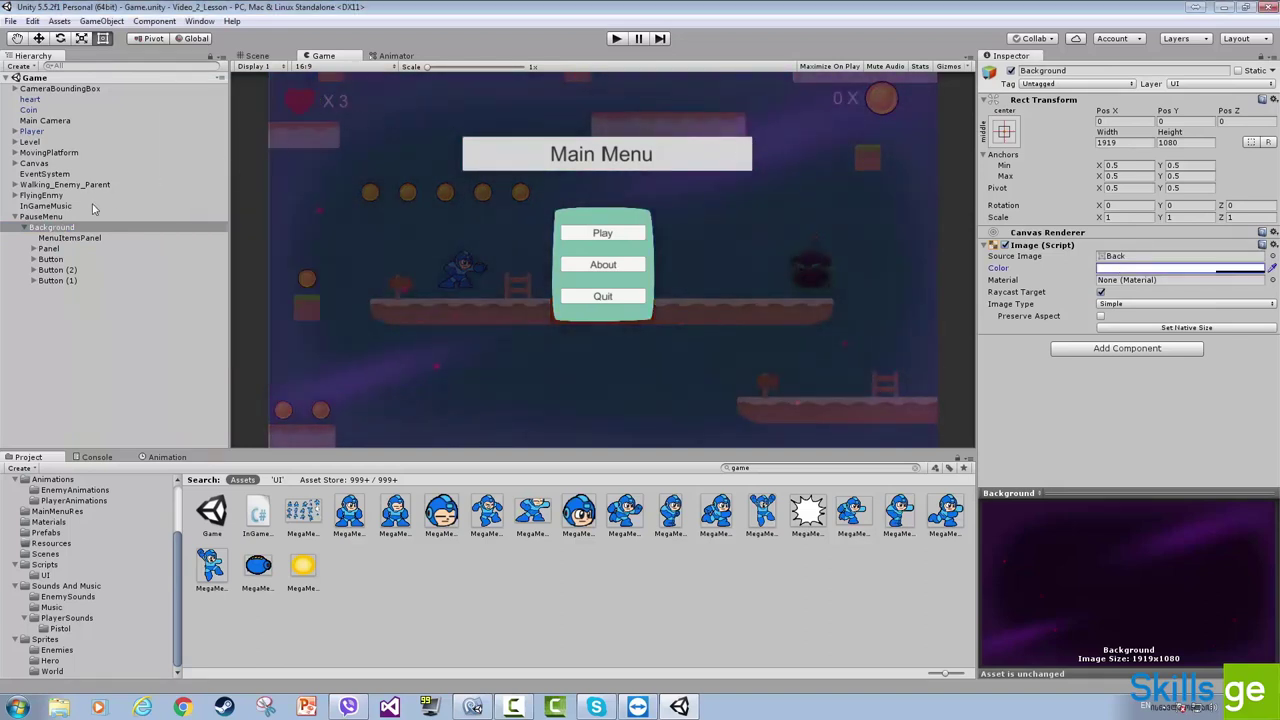
Change the text of the pause menu's title panel to "Game Paused"
click(50, 248)
click(72, 238)
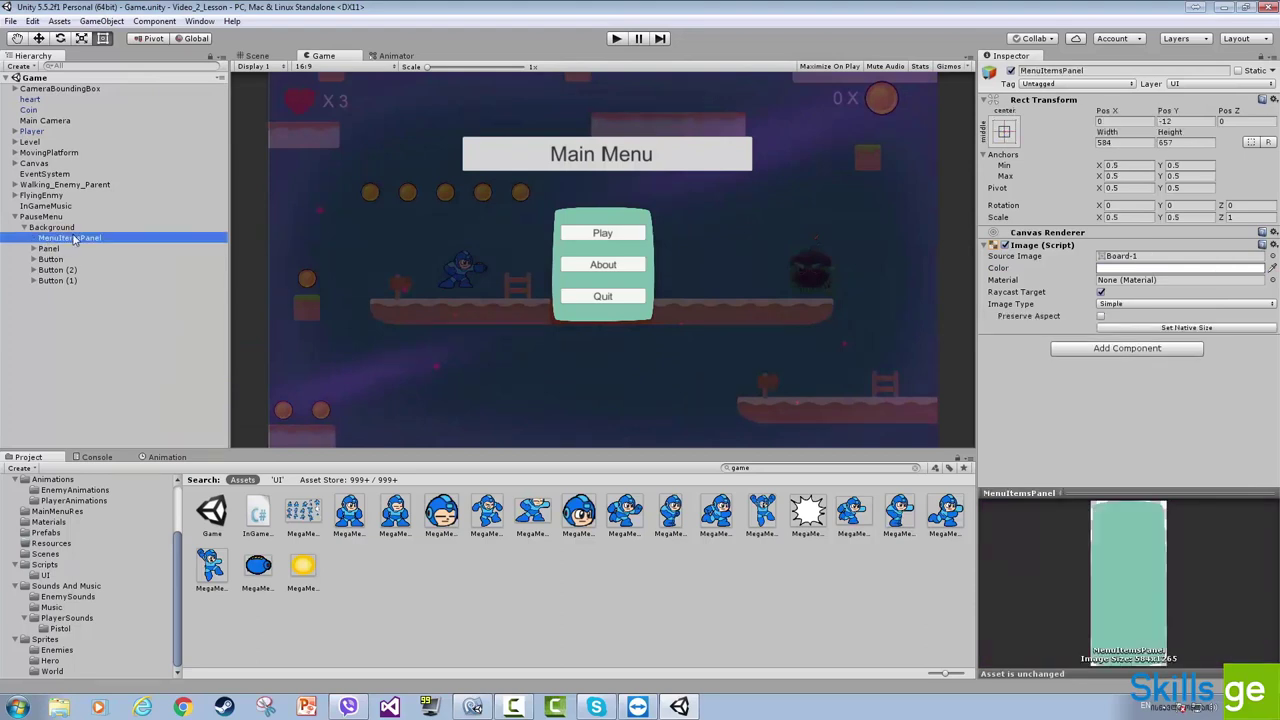
key(Down)
key(Right)
key(Down)
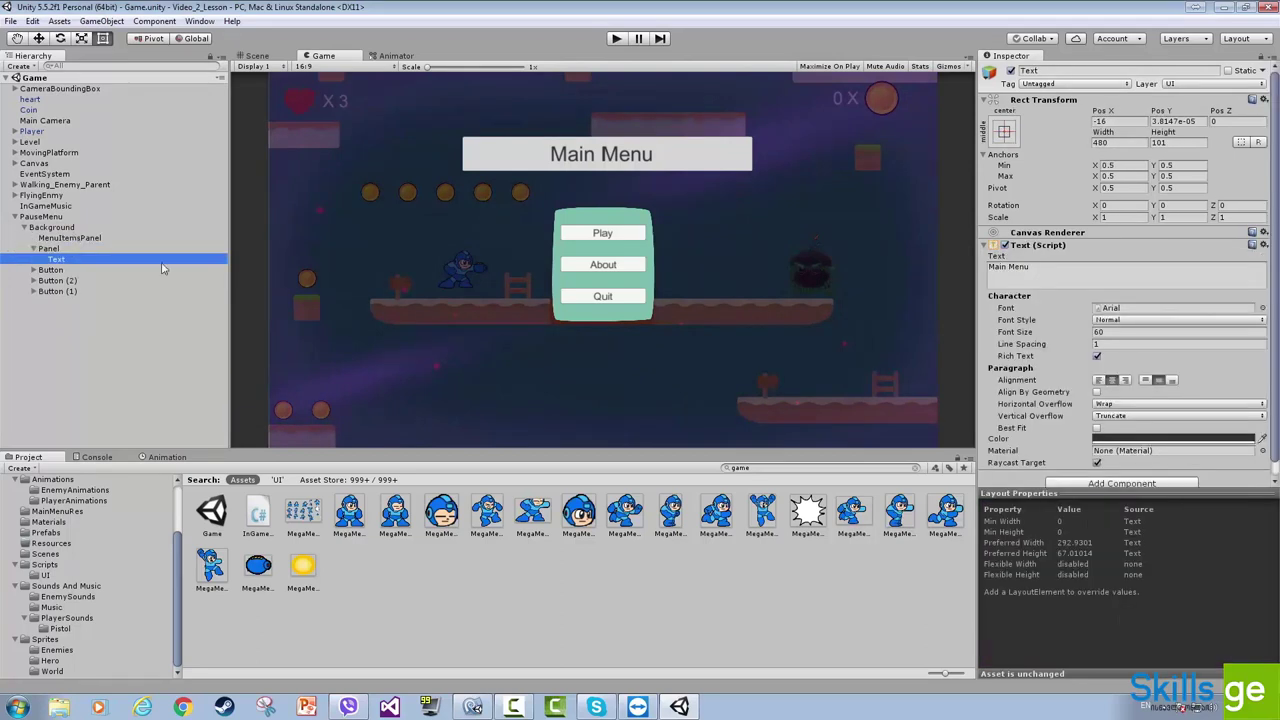
click(1047, 267)
text(G)
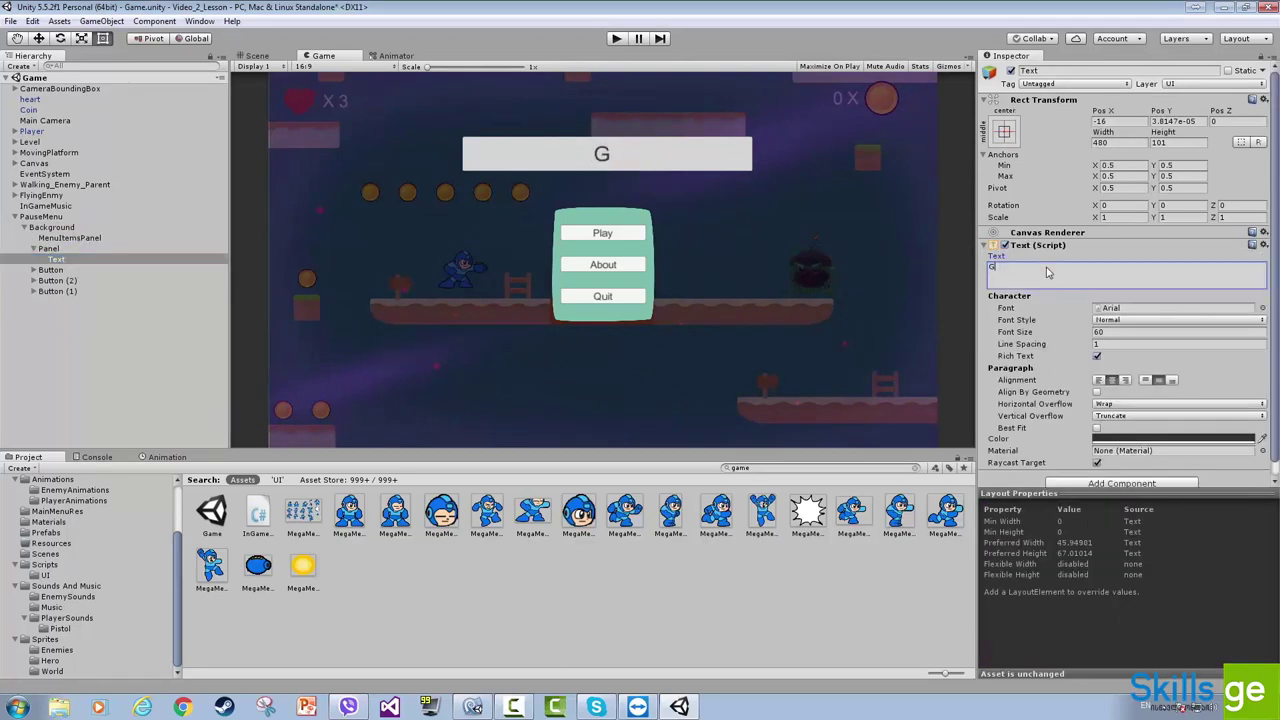
text(ame Paused)
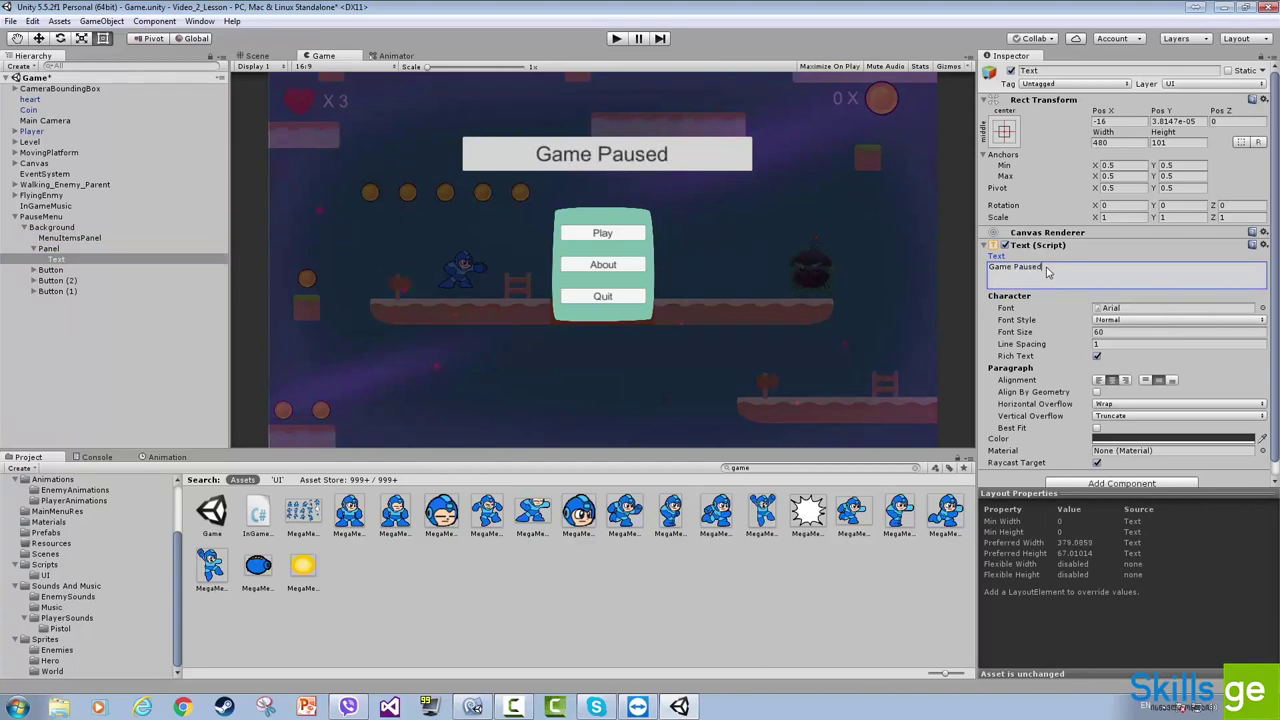
Change the label of the menu's first button to "Resume" and save the scene
click(50, 270)
click(33, 270)
click(57, 281)
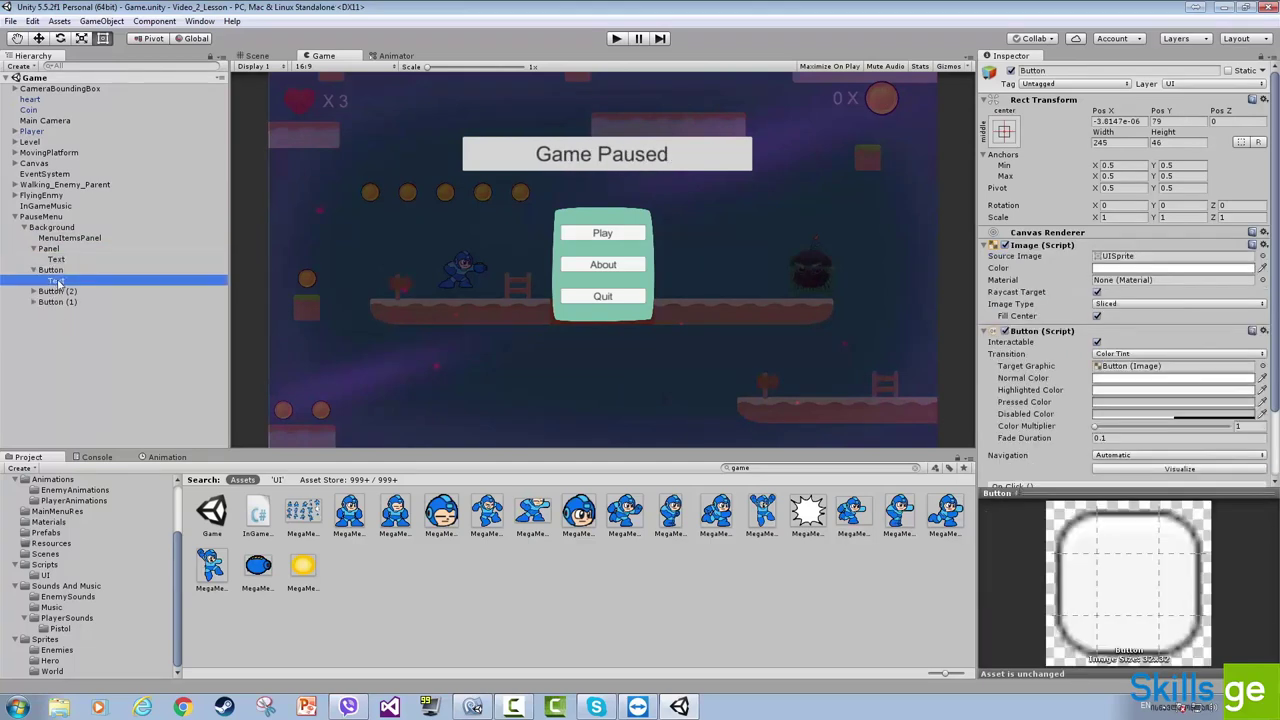
click(1000, 267)
text(Re)
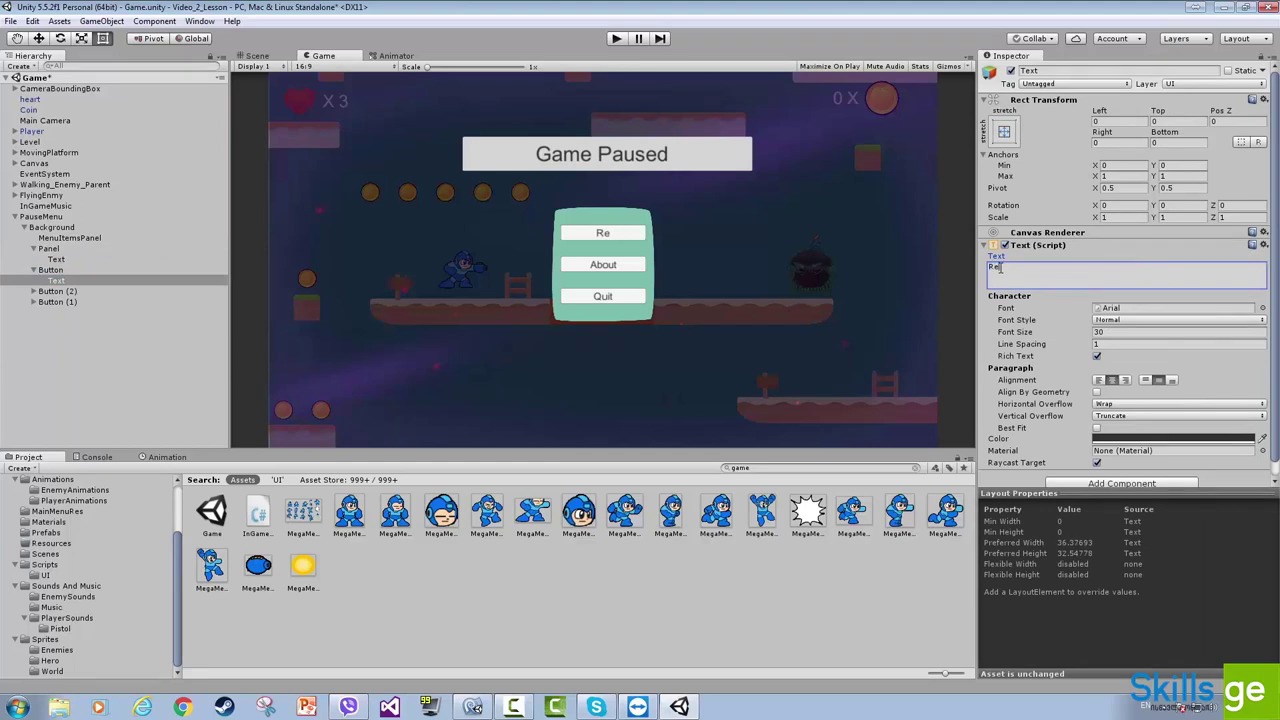
text(sume)
key(ctrl+s)
Change the label of Button (2) from the About entry to "Restart"
click(40, 281)
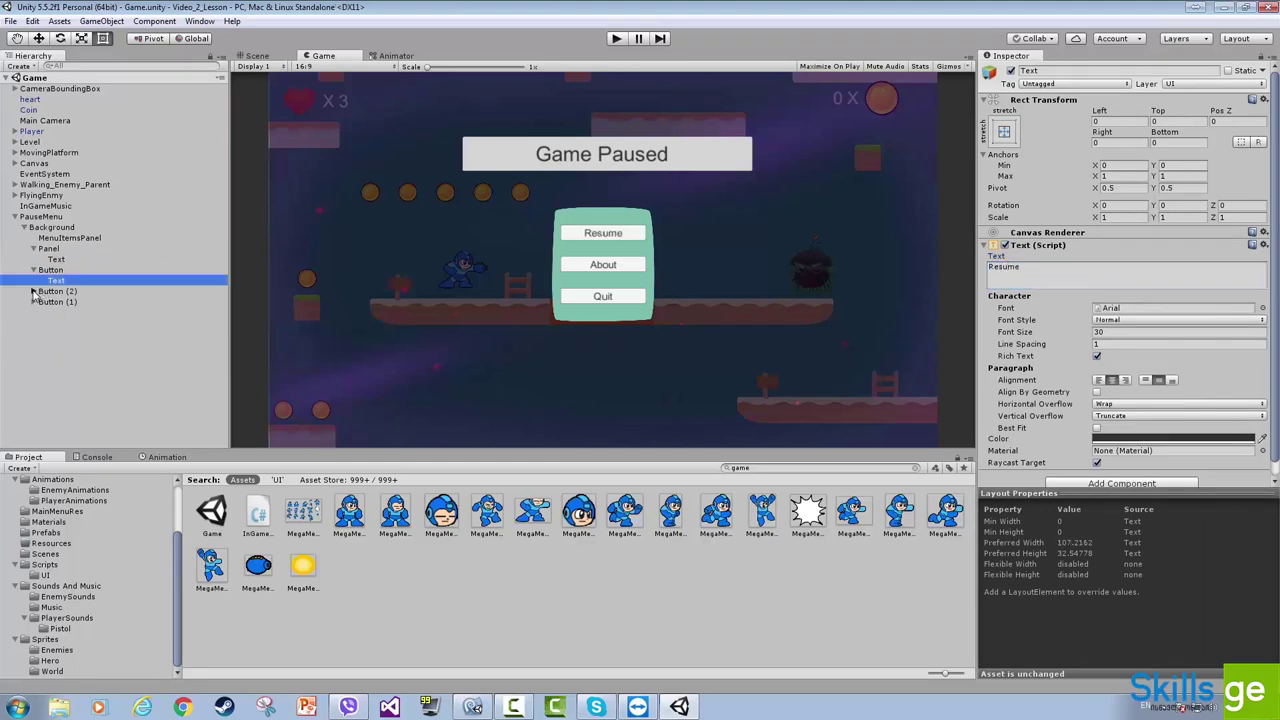
click(33, 291)
click(57, 302)
click(1025, 268)
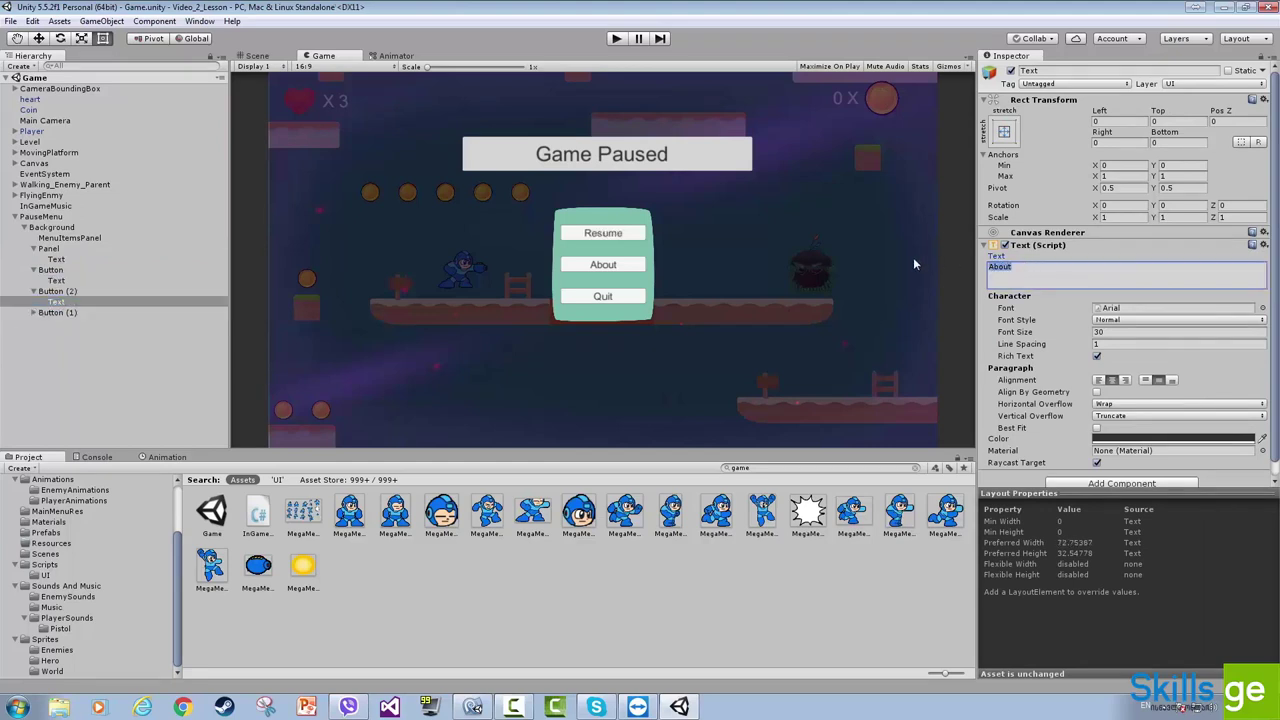
text(Restart)
Change the label of Button (1), the menu's Quit entry, to "Go To Menu"
click(33, 313)
click(57, 323)
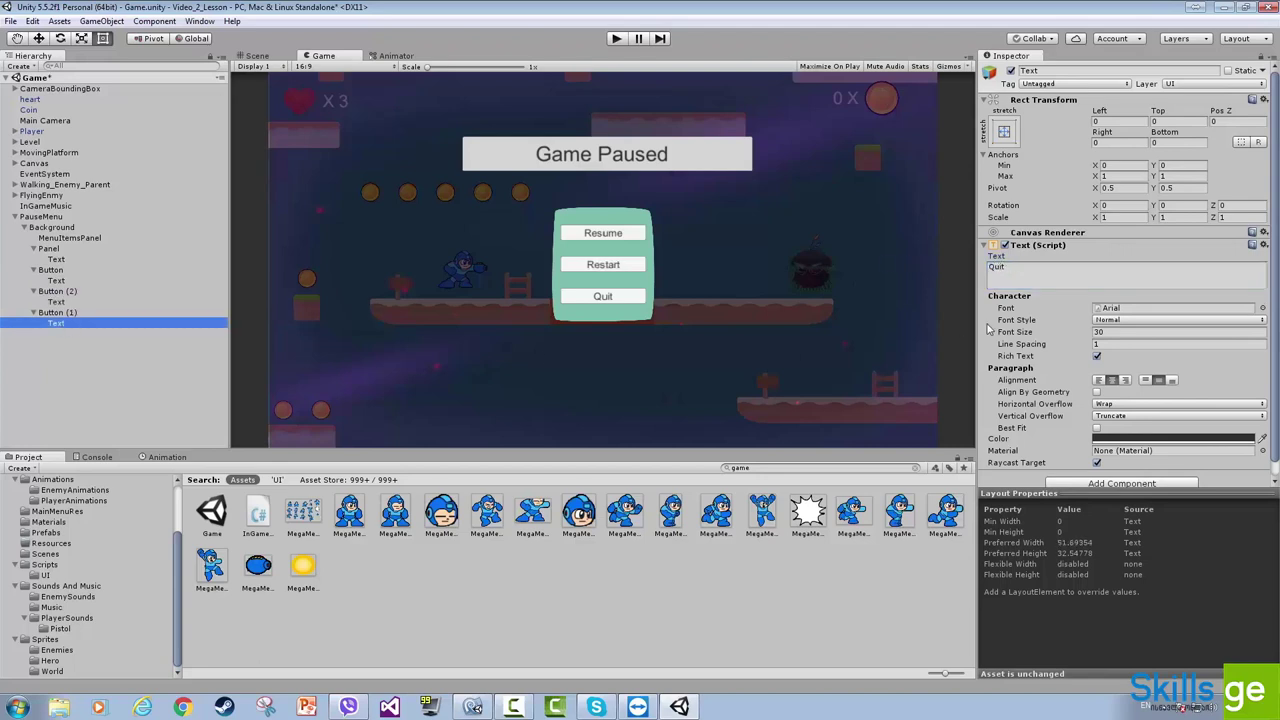
click(1025, 268)
text(Go To Menu)
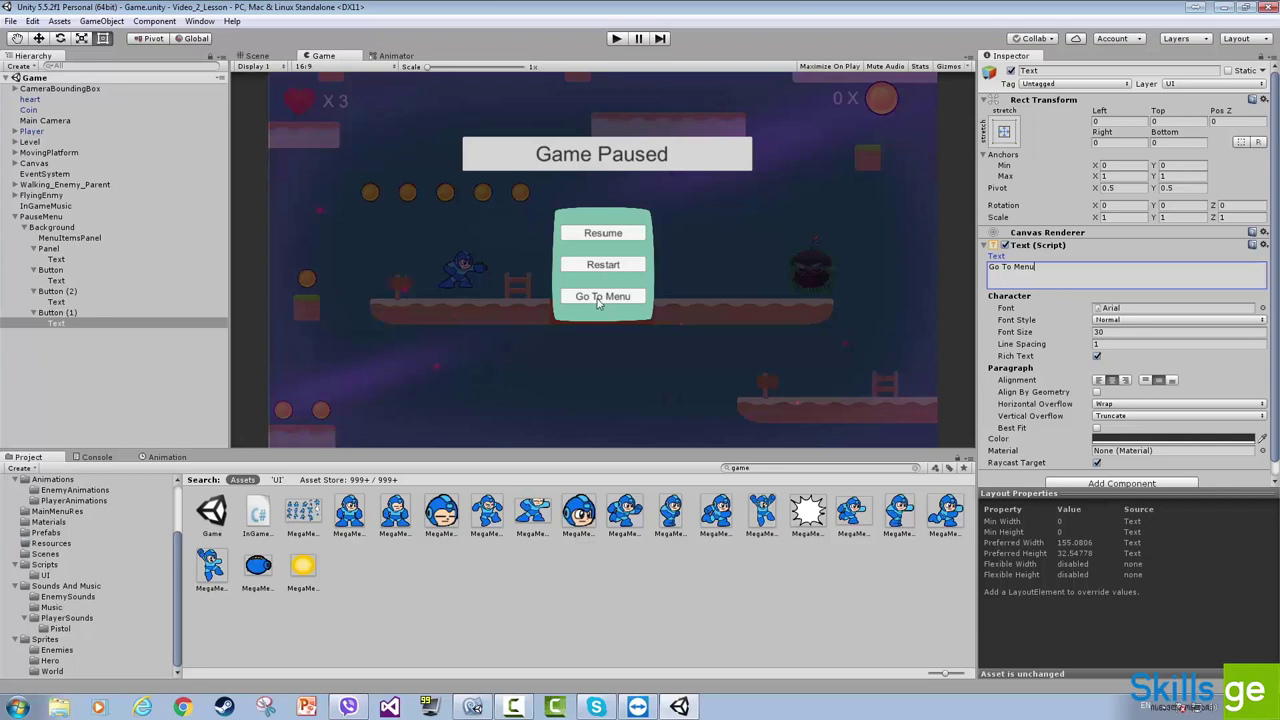
Check the On Click settings of the Resume, Restart and Go To Menu buttons and the script attached to PauseMenu
click(50, 249)
click(33, 248)
click(33, 259)
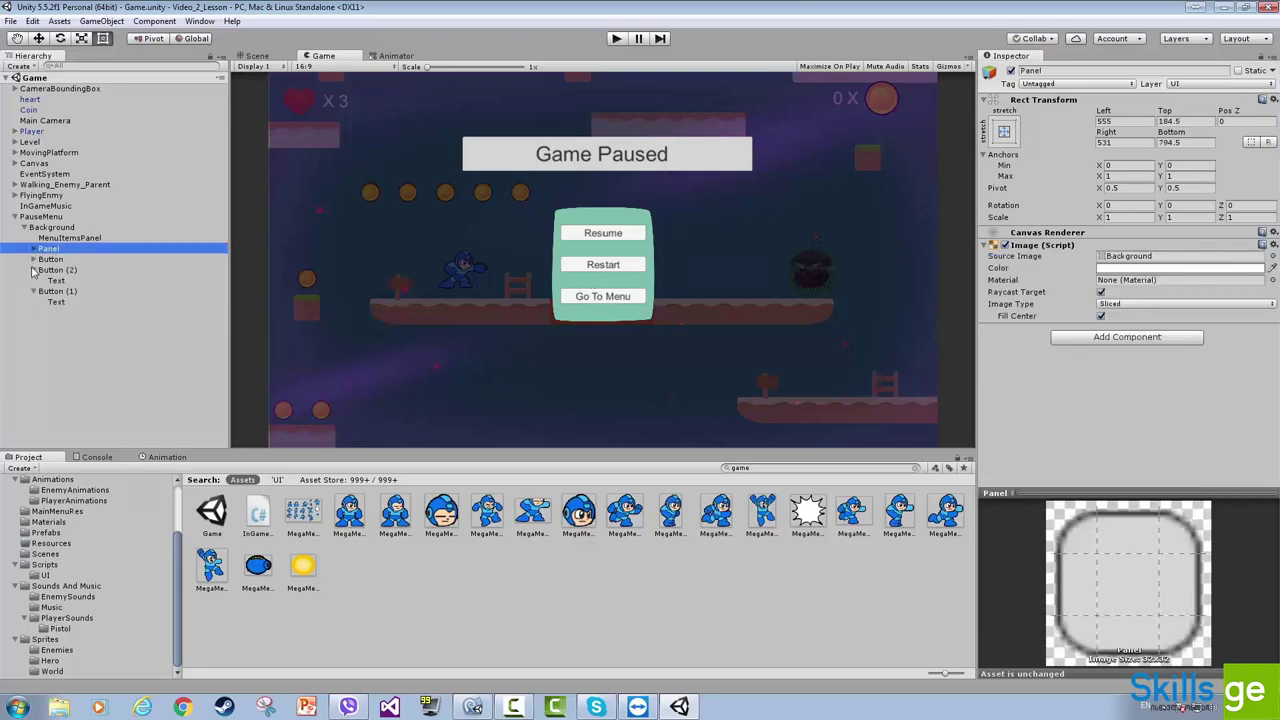
click(33, 270)
click(50, 259)
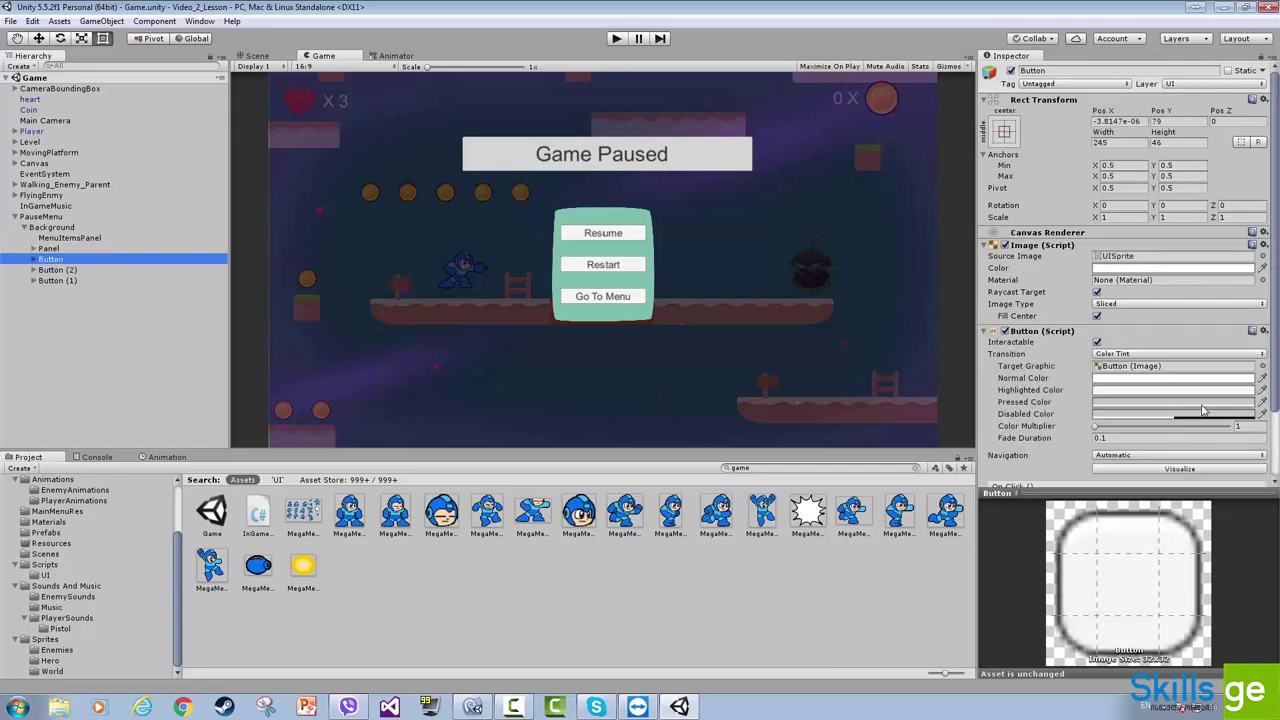
scroll(1100, 350, down, 3)
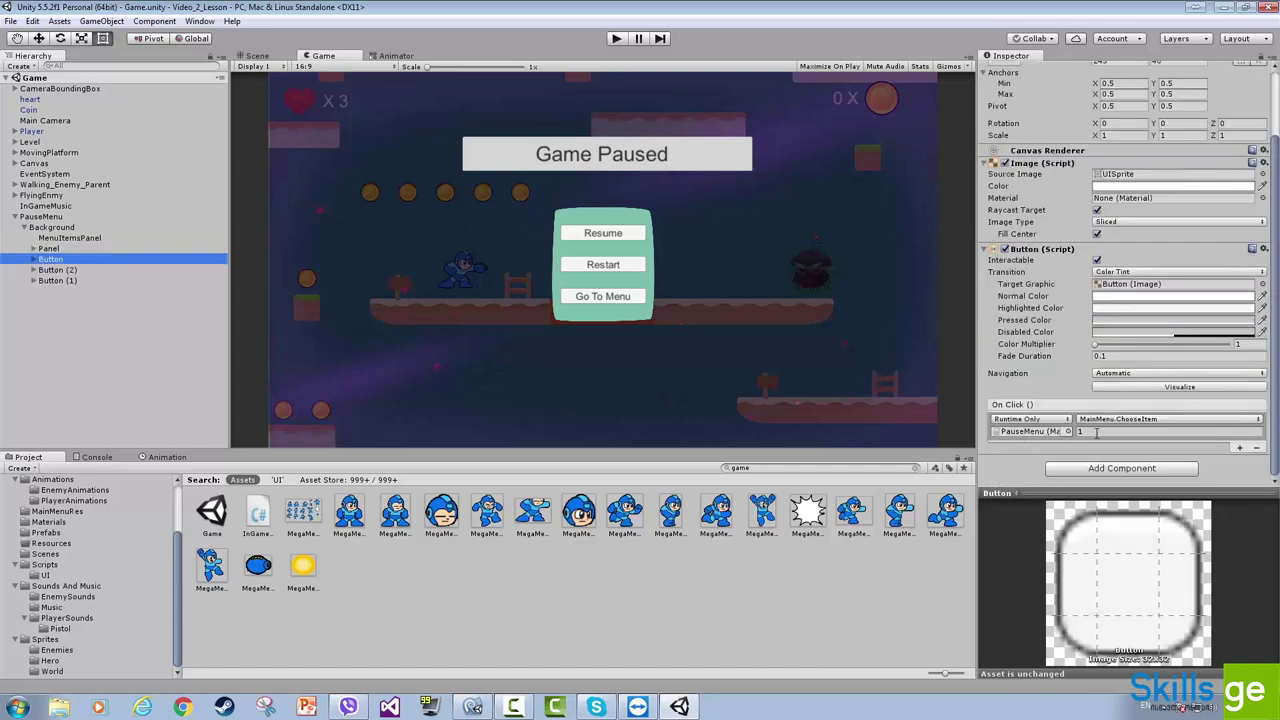
click(56, 270)
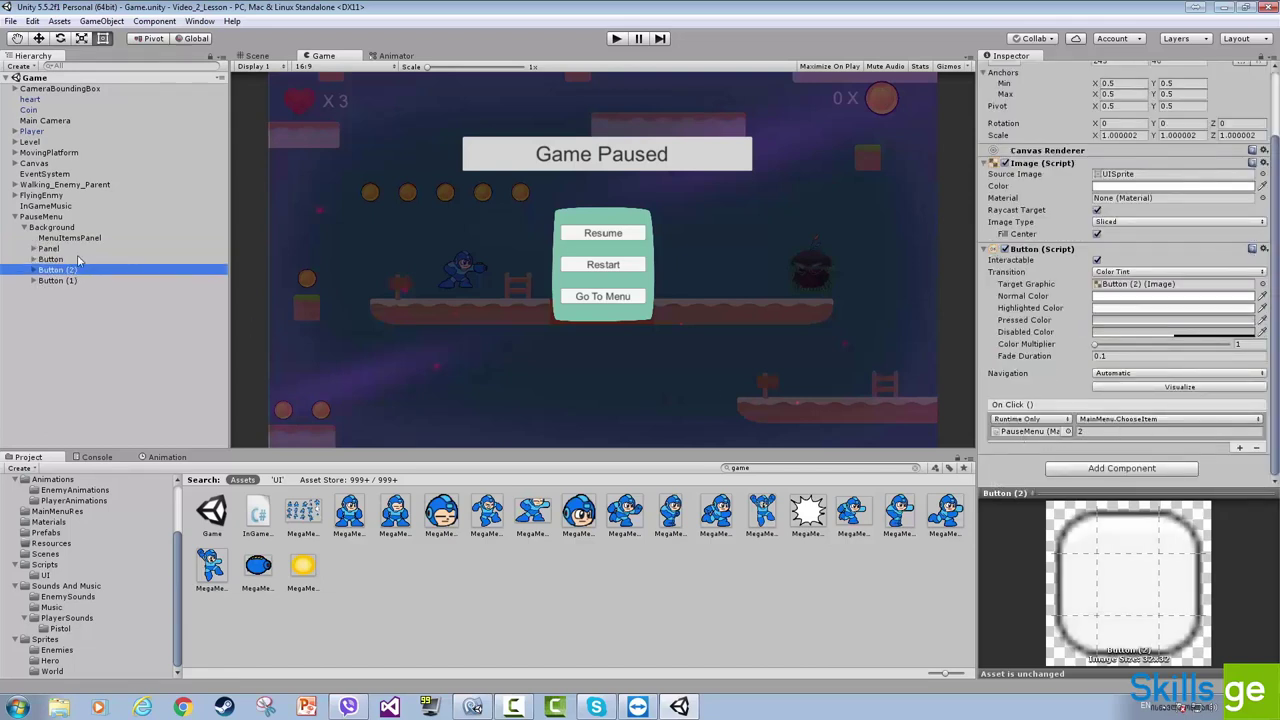
click(57, 282)
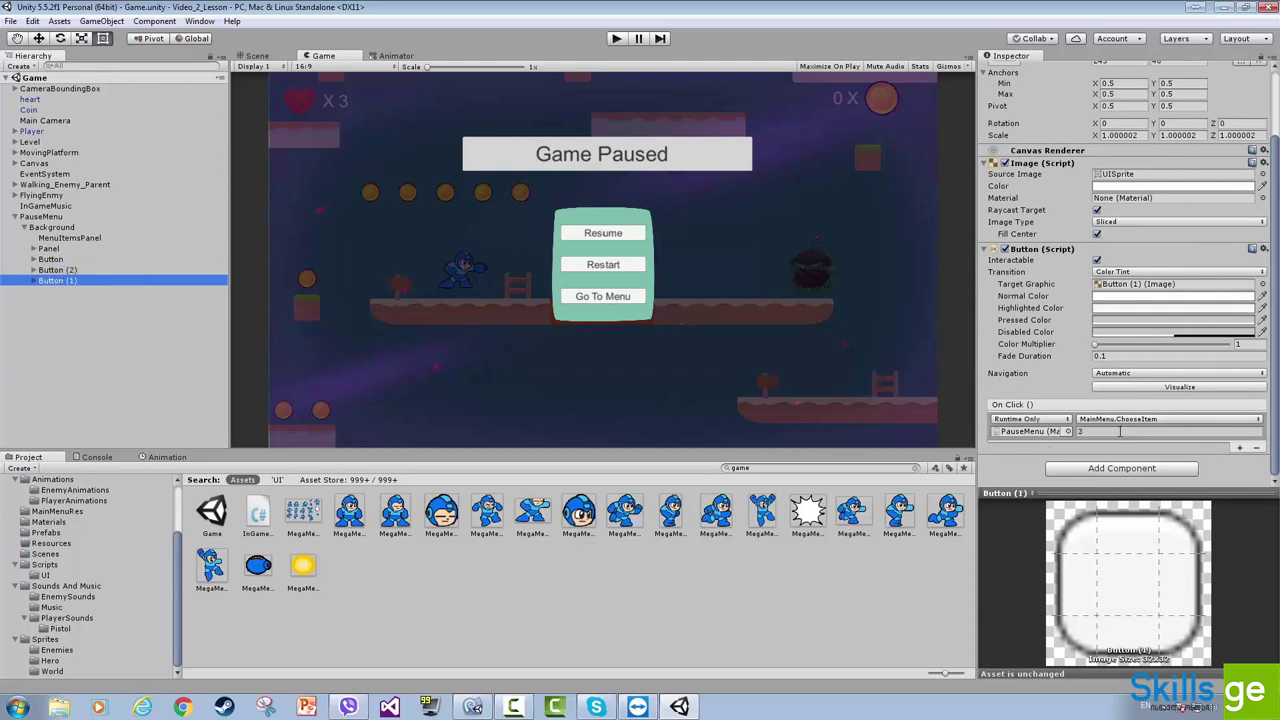
click(32, 216)
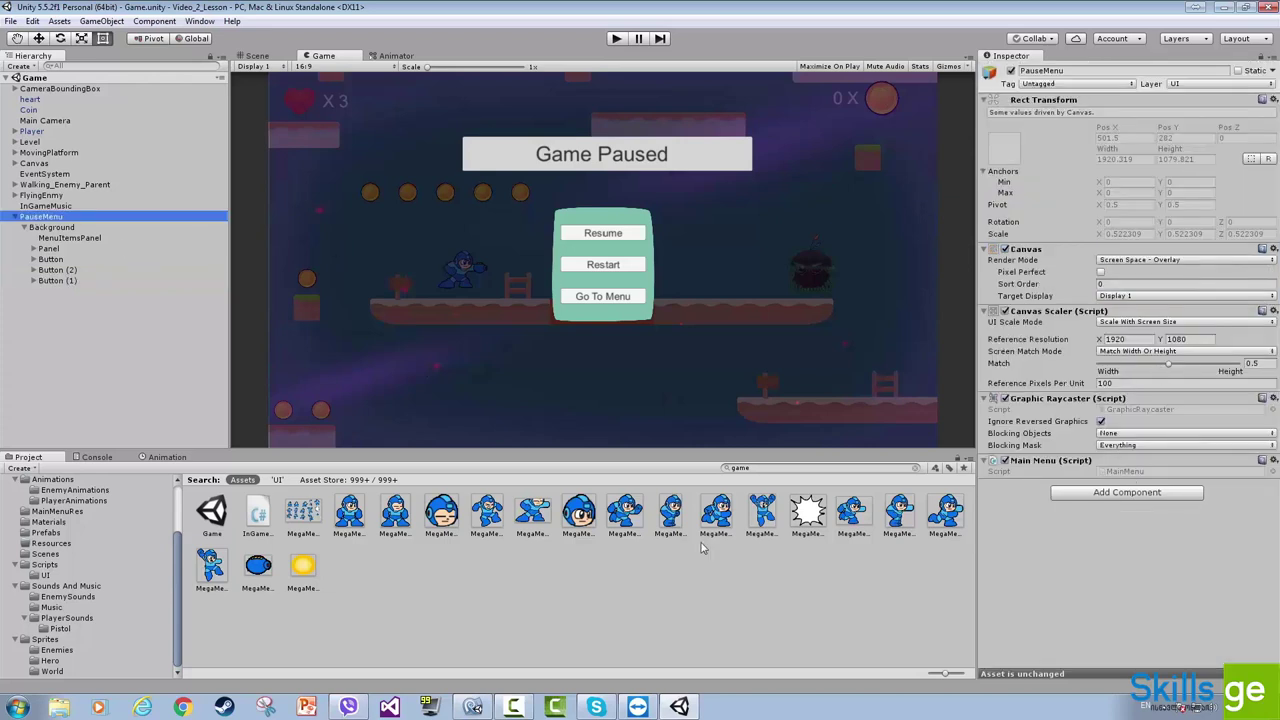
Create a C# script named PauseMenu in the Scripts/UI folder
click(914, 472)
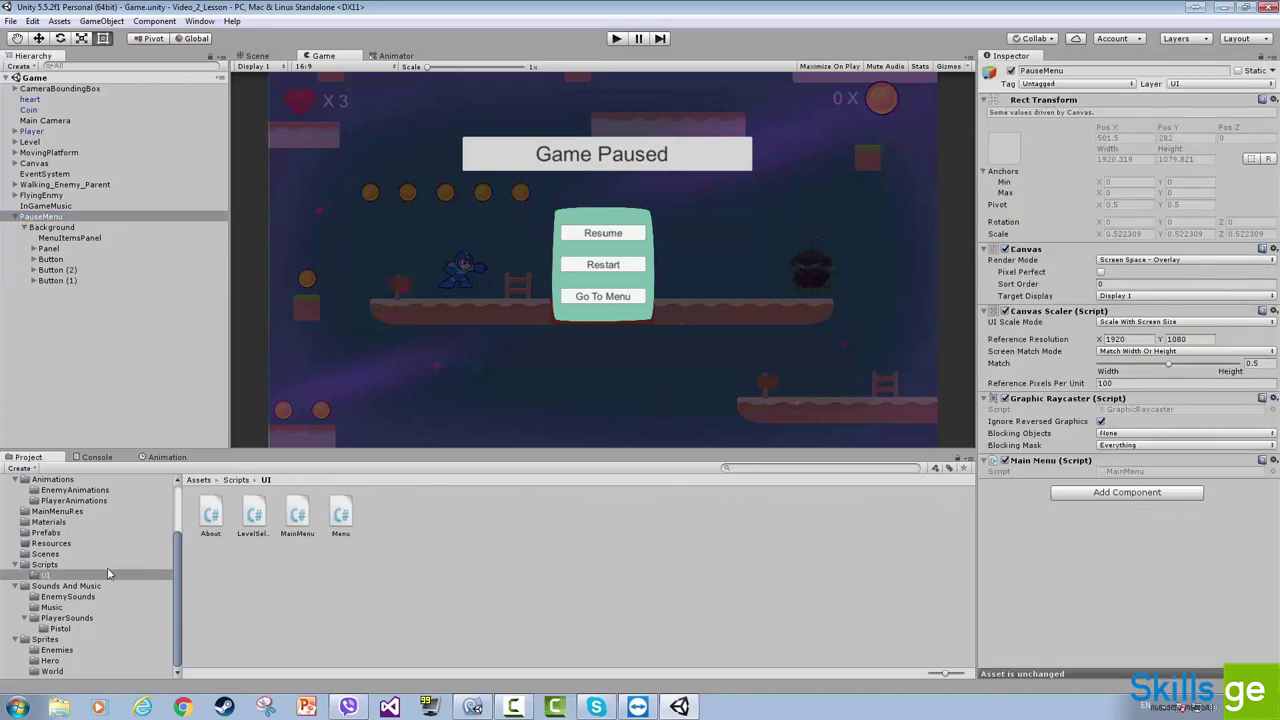
right_click(410, 583)
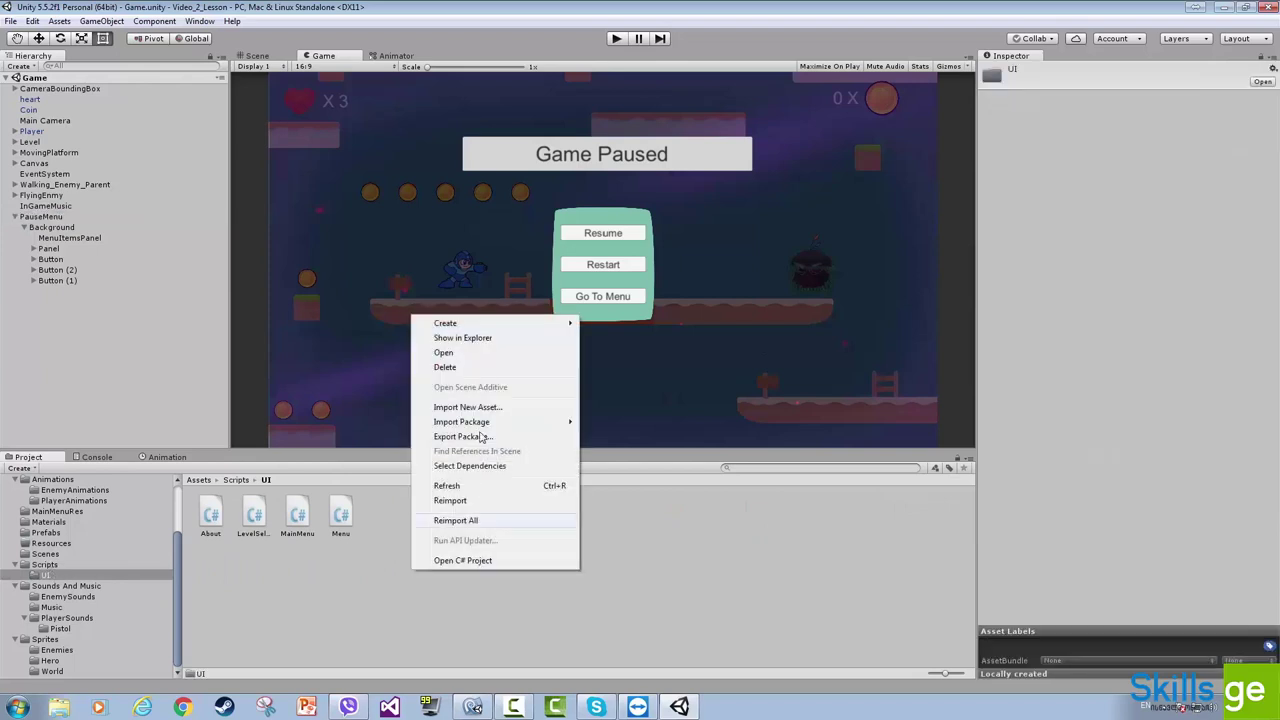
mouse_move(505, 323)
click(626, 346)
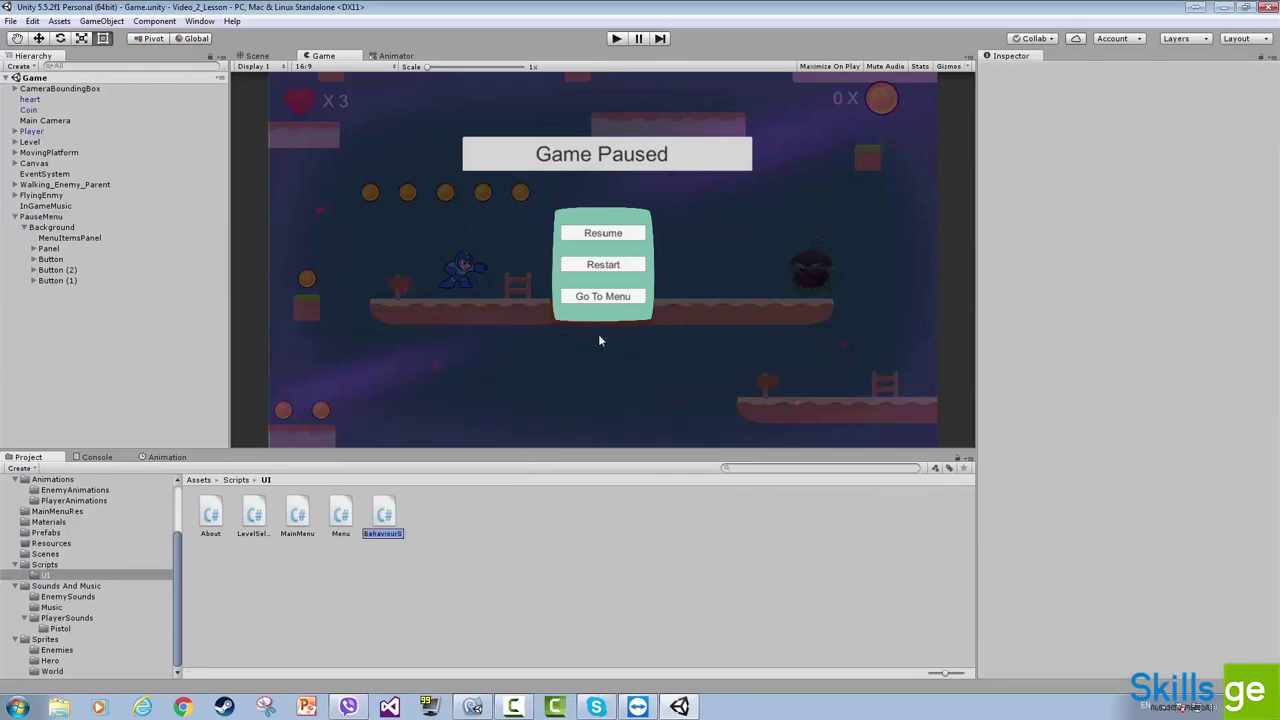
text(PauseMenu)
key(Return)
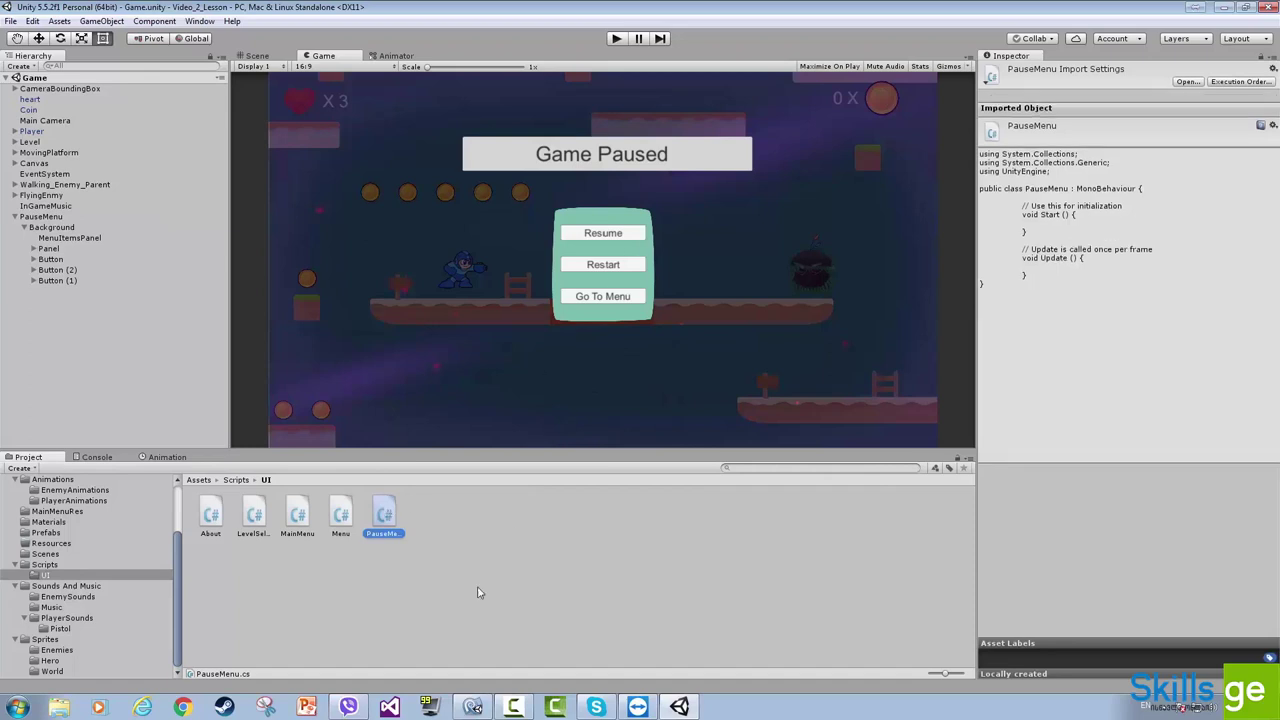
Replace the Main Menu script component on the PauseMenu object with the PauseMenu script
click(473, 707)
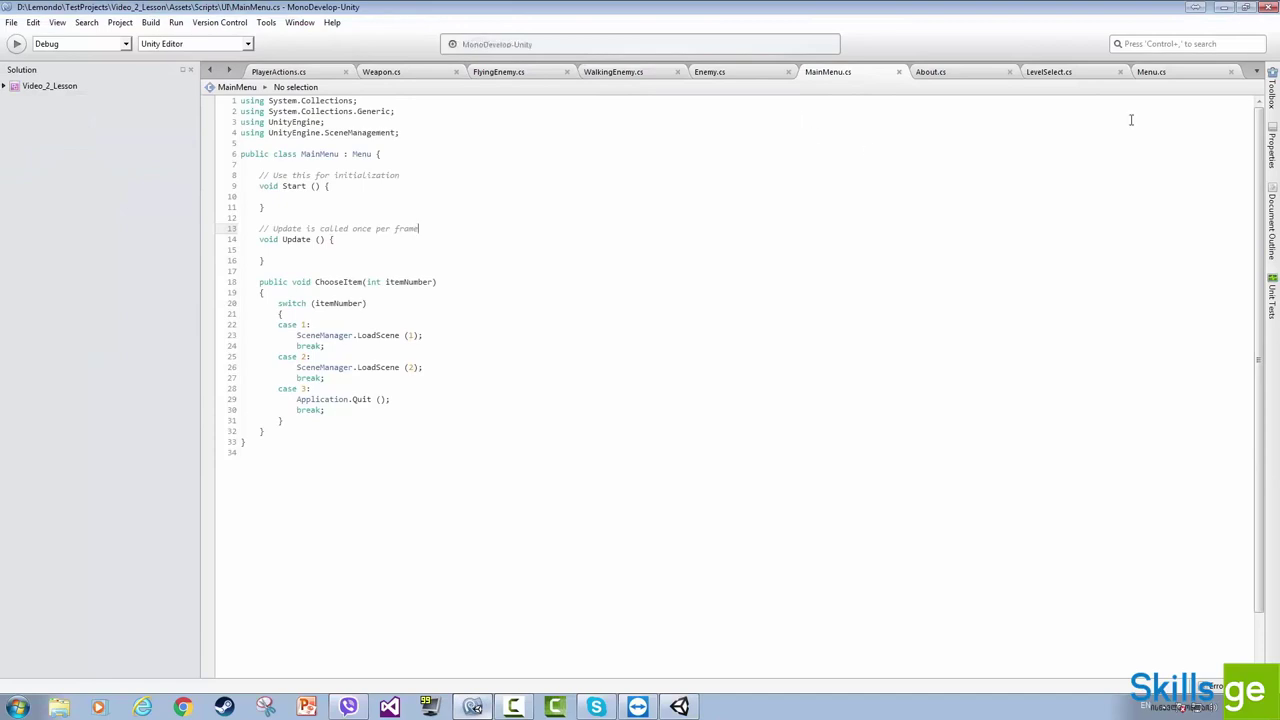
key(alt+Tab)
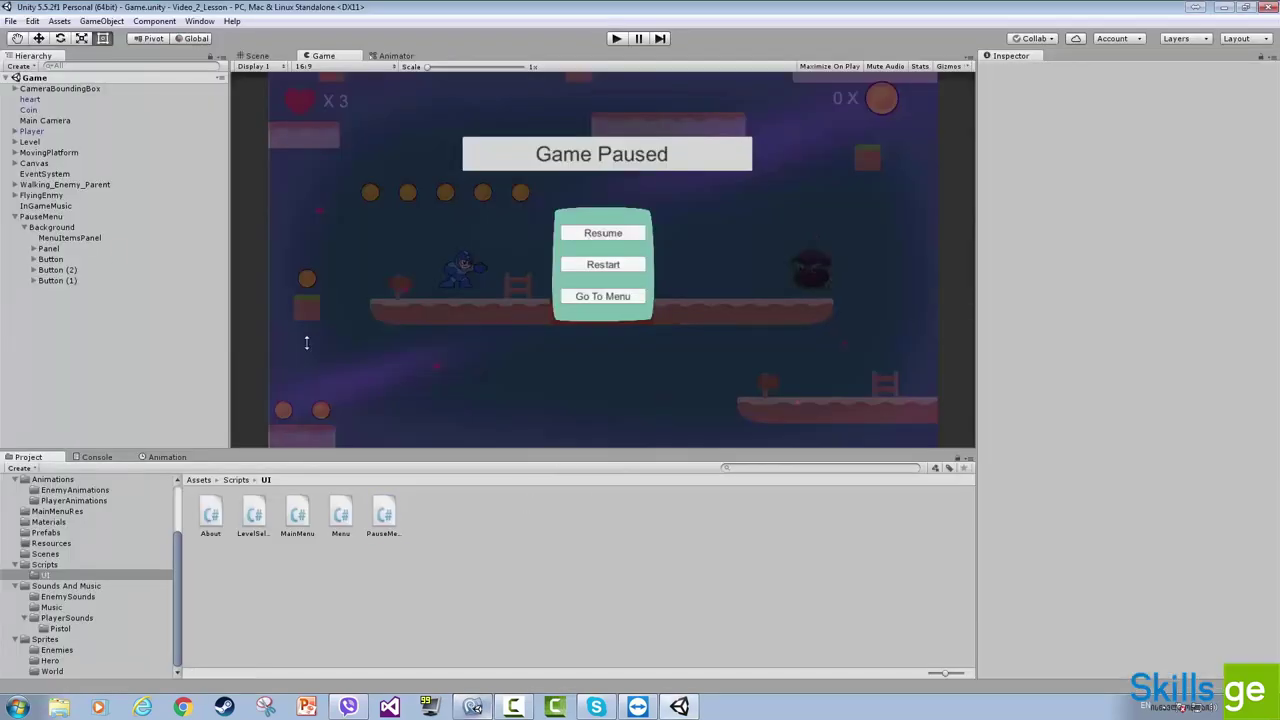
click(42, 217)
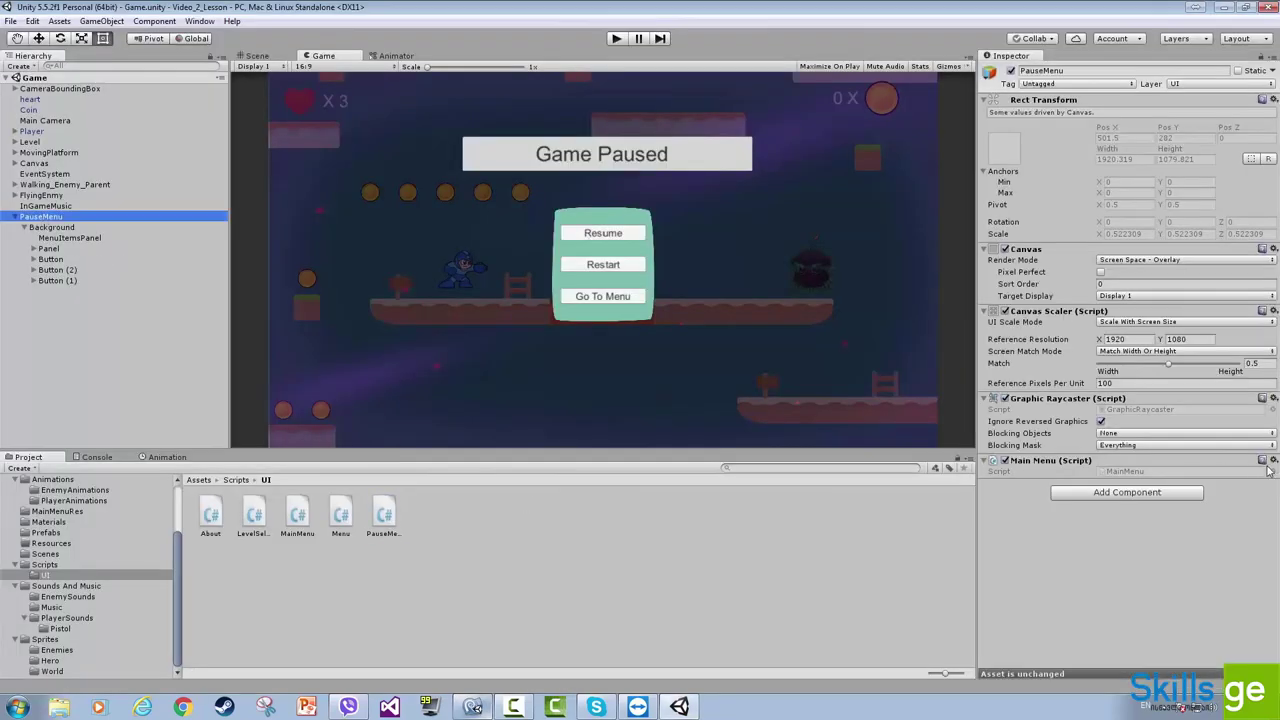
click(1273, 460)
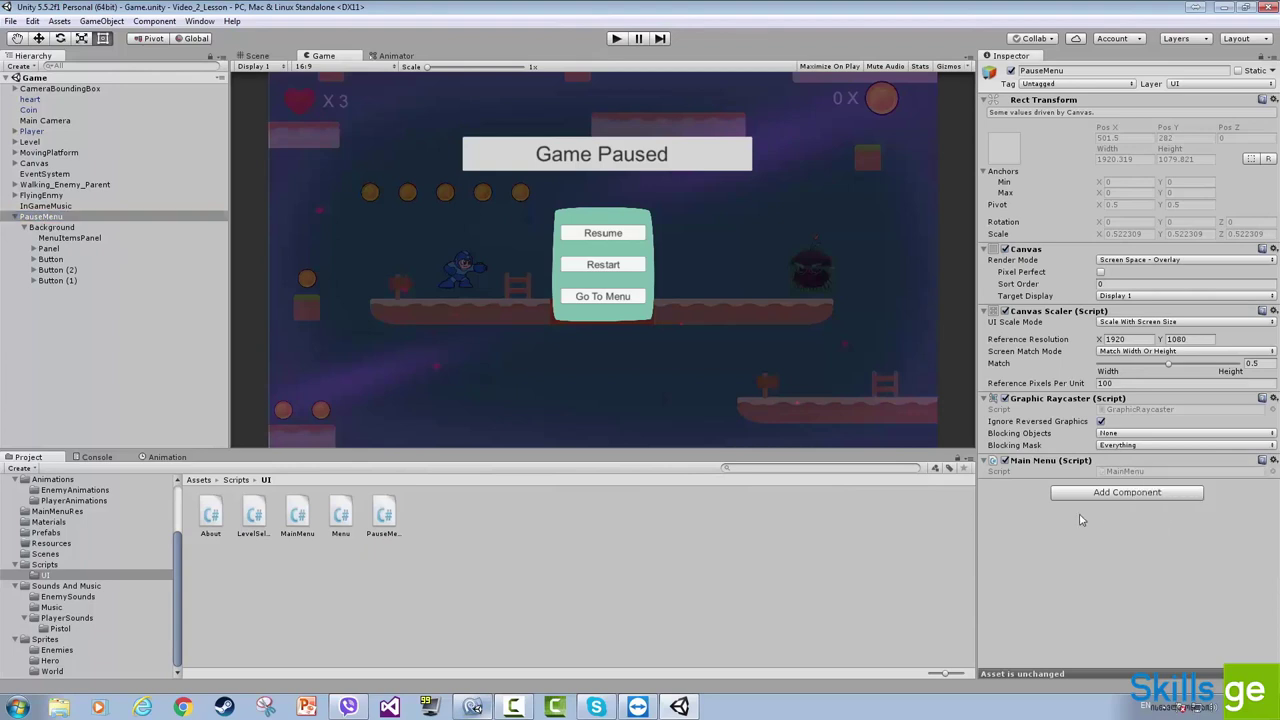
click(1057, 479)
click(1273, 460)
click(1185, 496)
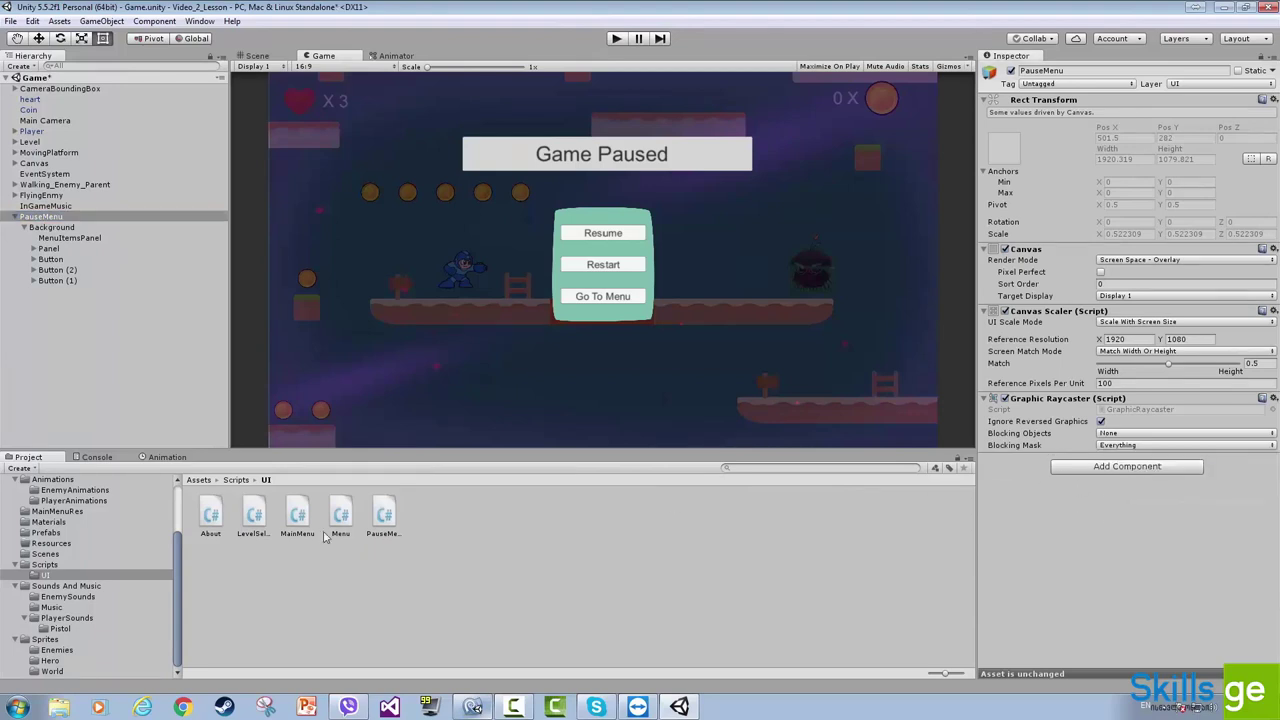
drag(384, 515, 1130, 537)
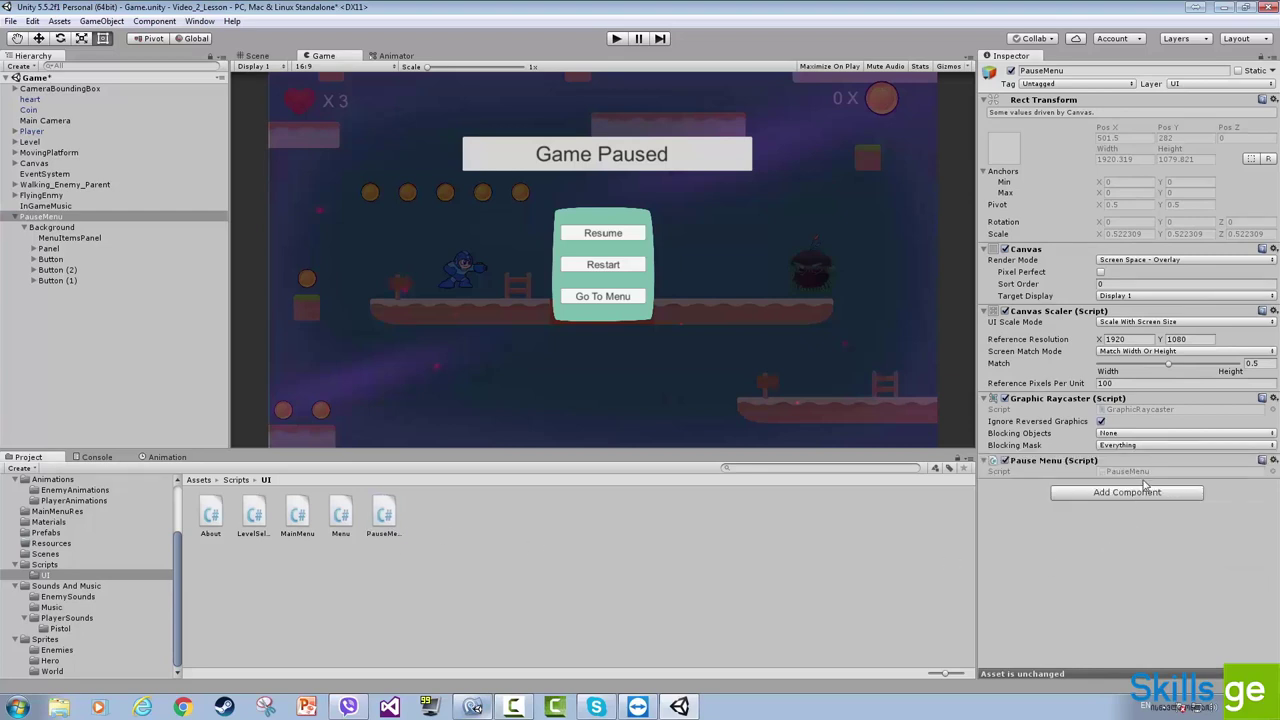
click(1143, 474)
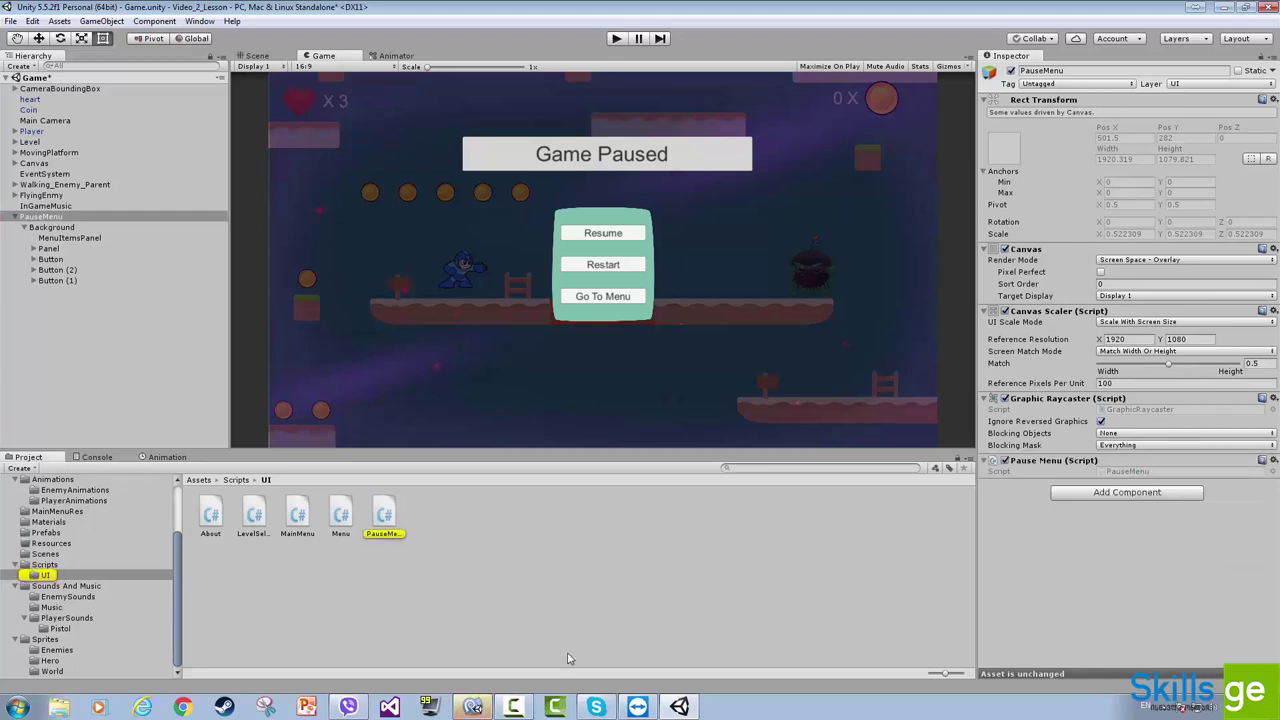
In MonoDevelop, make the PauseMenu class inherit from Menu and convert the file to Windows line endings
click(472, 707)
double_click(385, 143)
text(Menu)
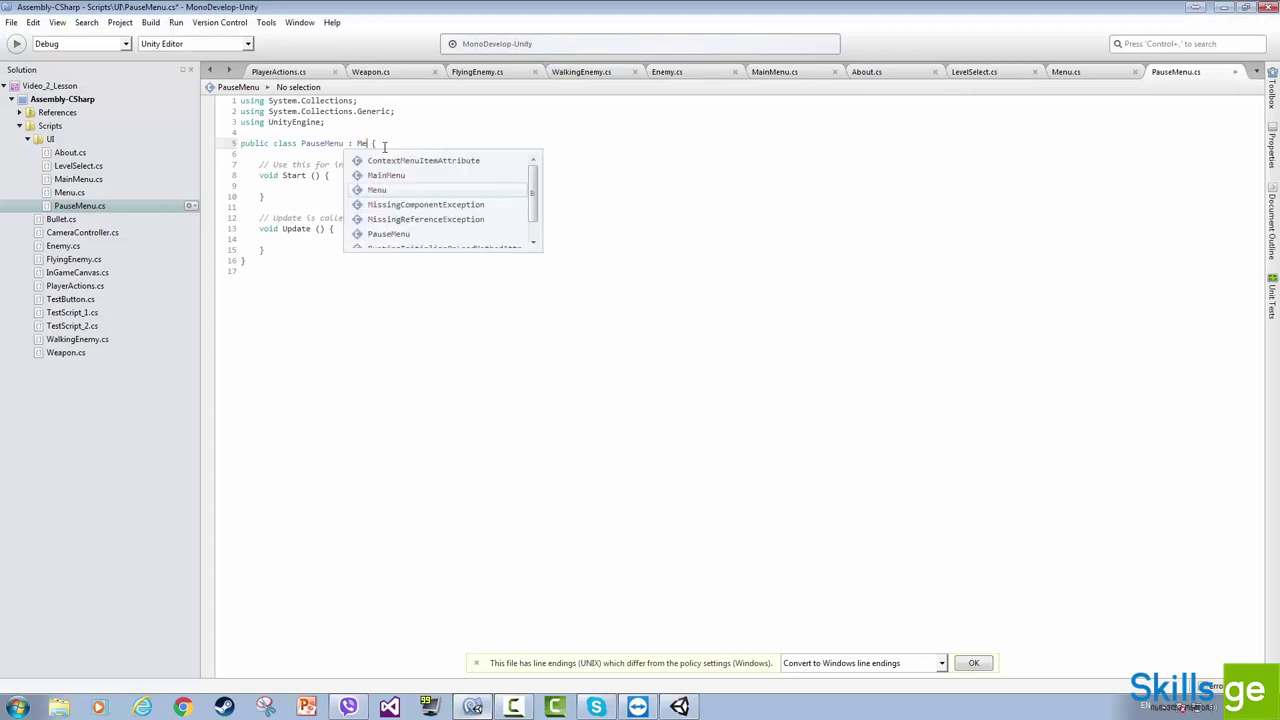
click(461, 121)
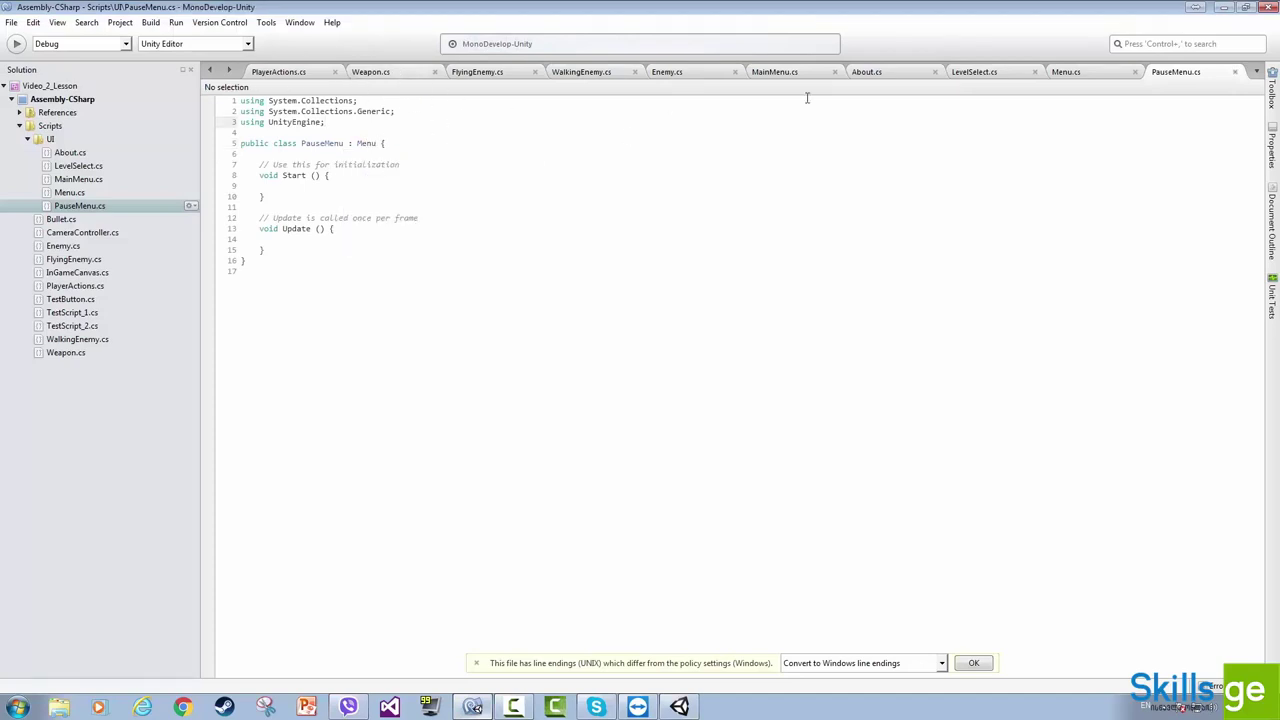
click(987, 662)
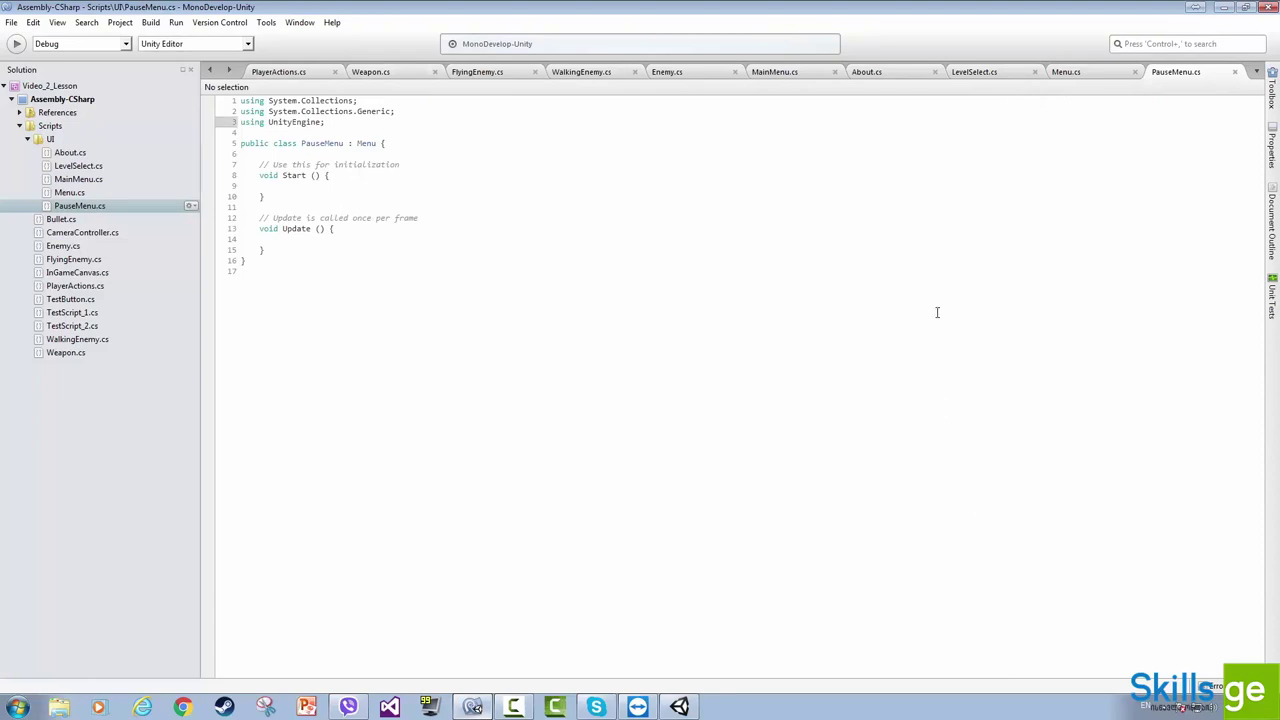
Copy the ChooseItem method from MainMenu.cs into the Menu base class, below GoBackToMainMenu
click(790, 76)
click(326, 412)
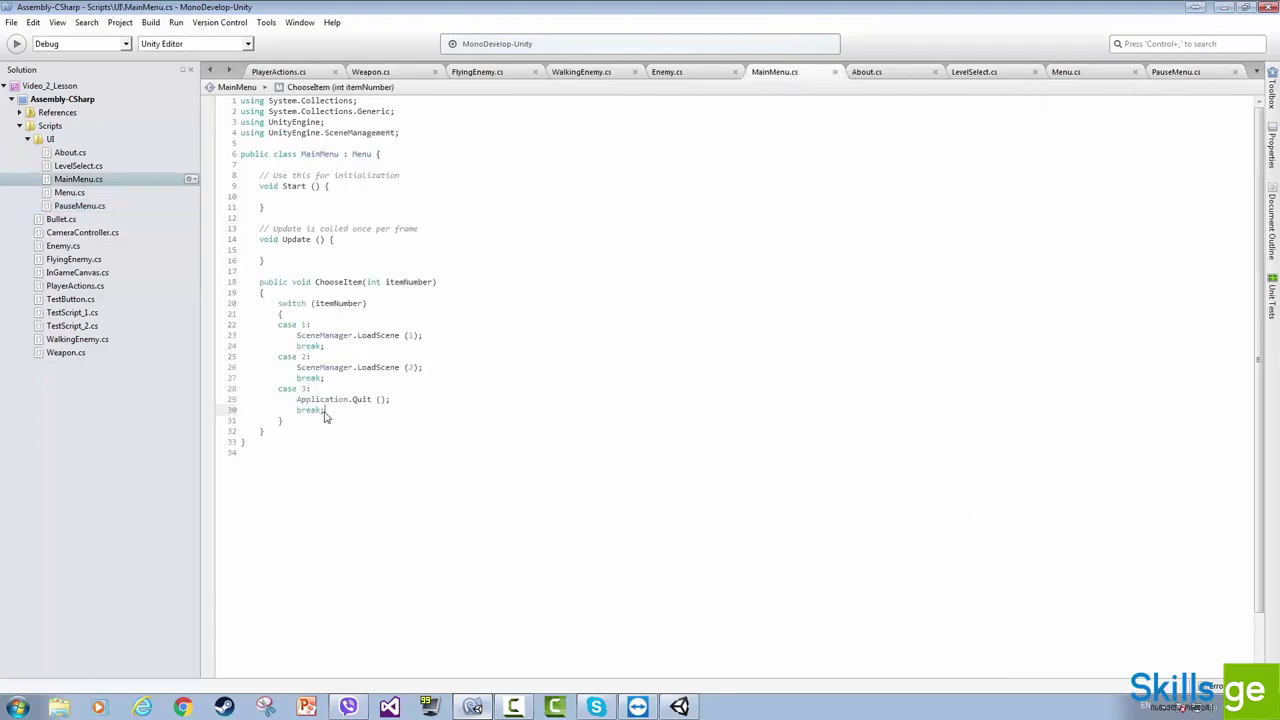
drag(265, 432, 255, 285)
key(ctrl+c)
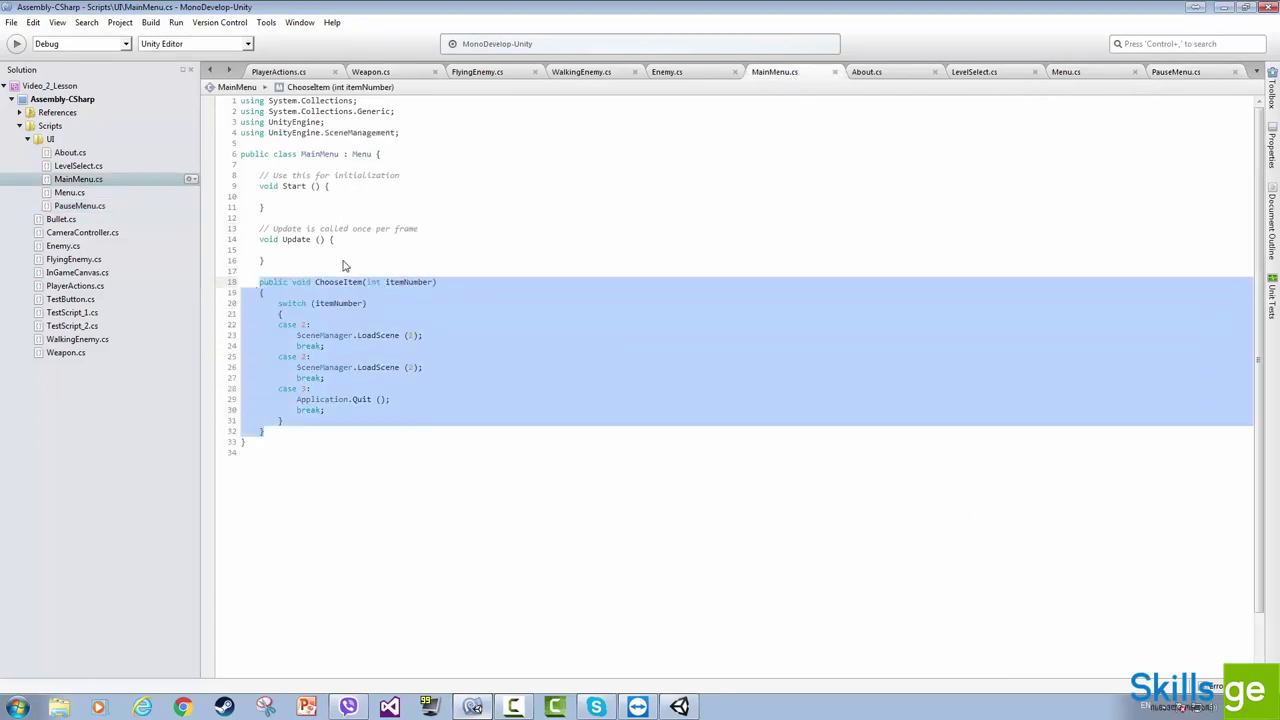
click(366, 154)
right_click(366, 154)
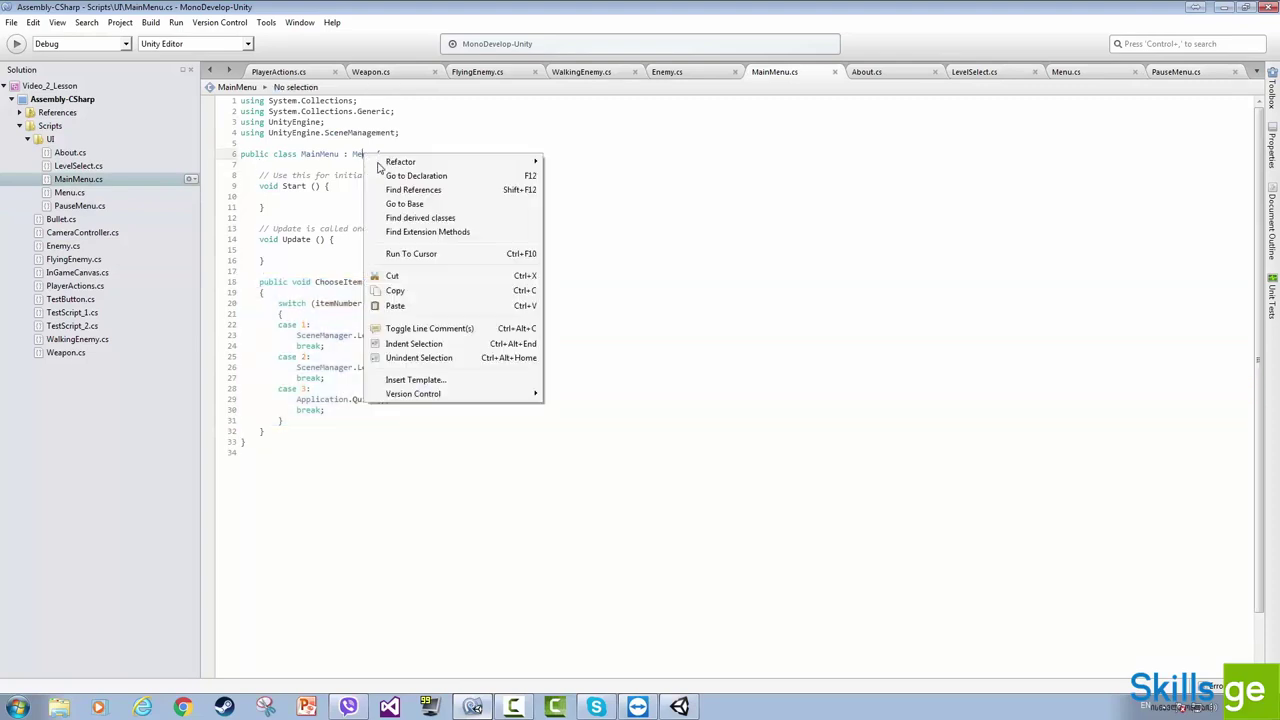
click(434, 170)
click(289, 314)
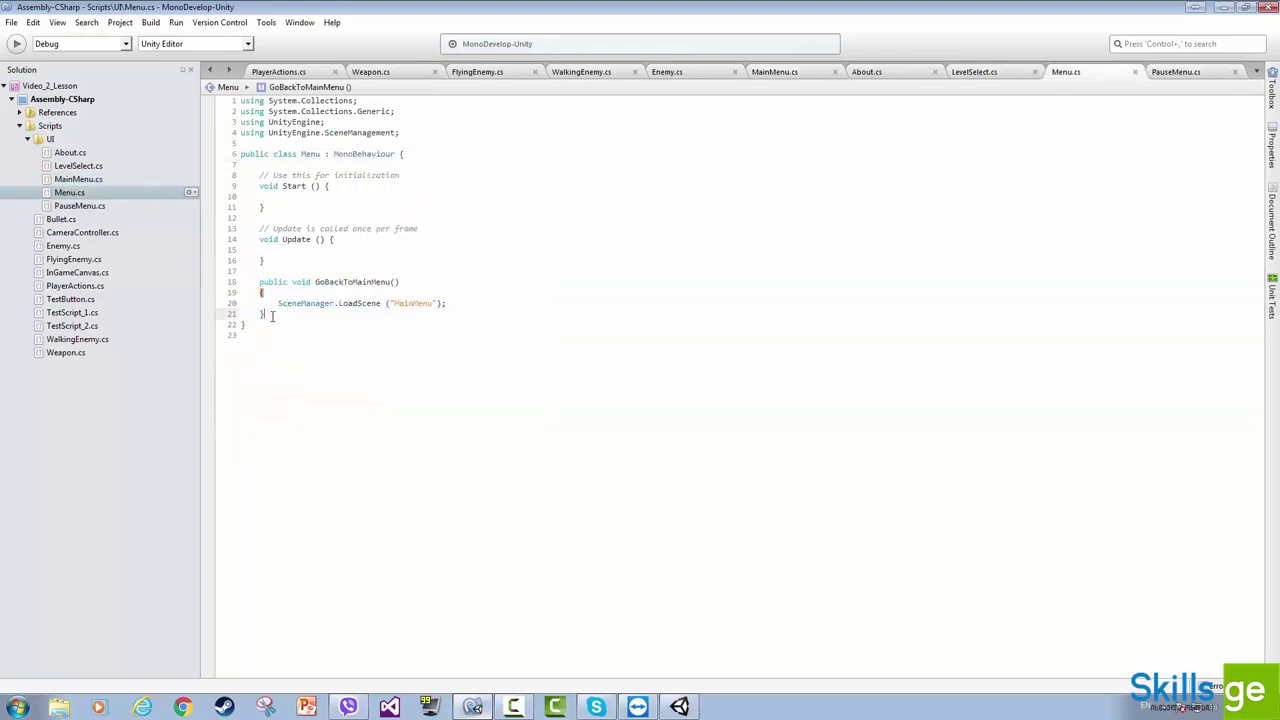
key(Return)
key(ctrl+v)
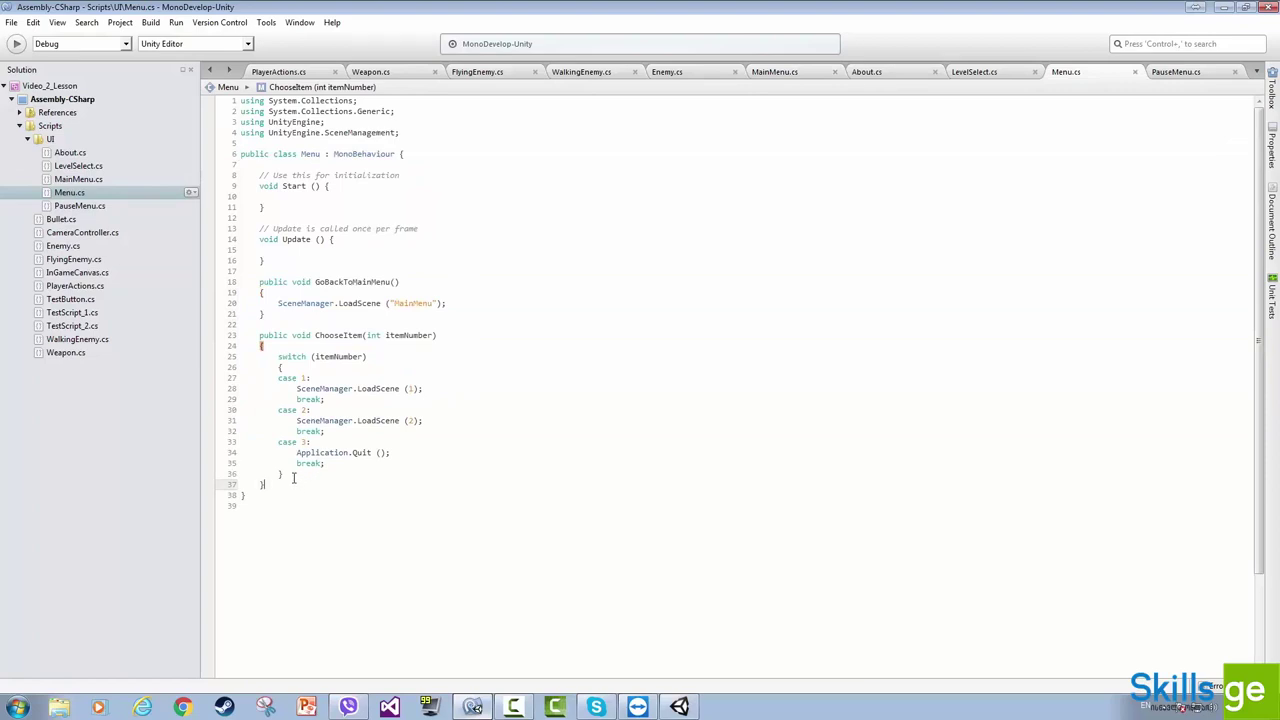
Empty the body of ChooseItem in Menu.cs, declare the method virtual and save the file
drag(293, 478, 278, 358)
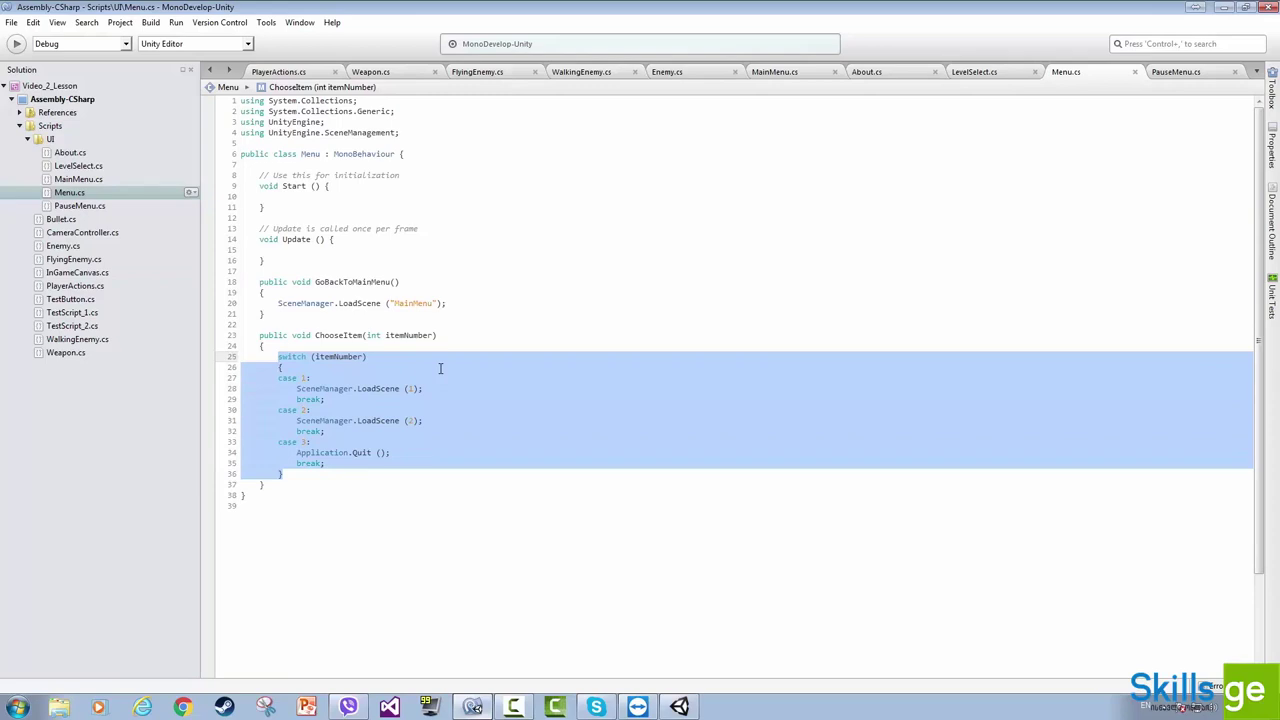
key(Delete)
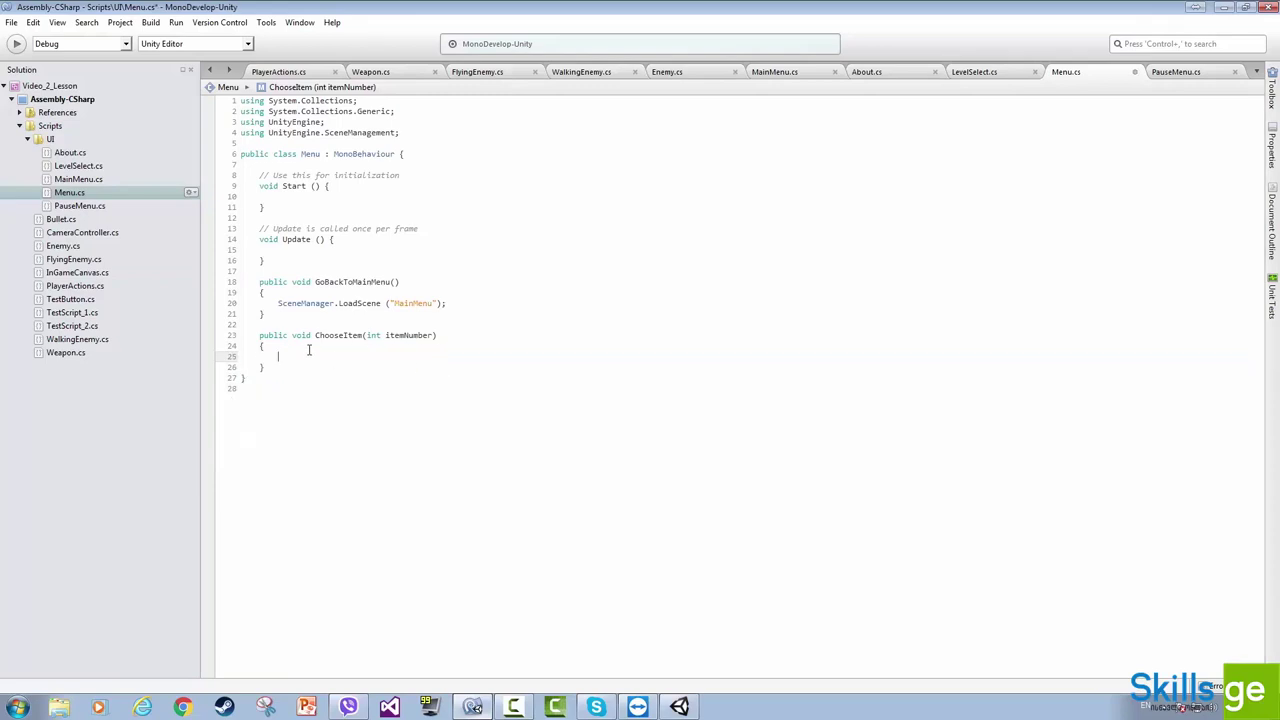
key(ctrl+s)
click(292, 335)
text(virtual)
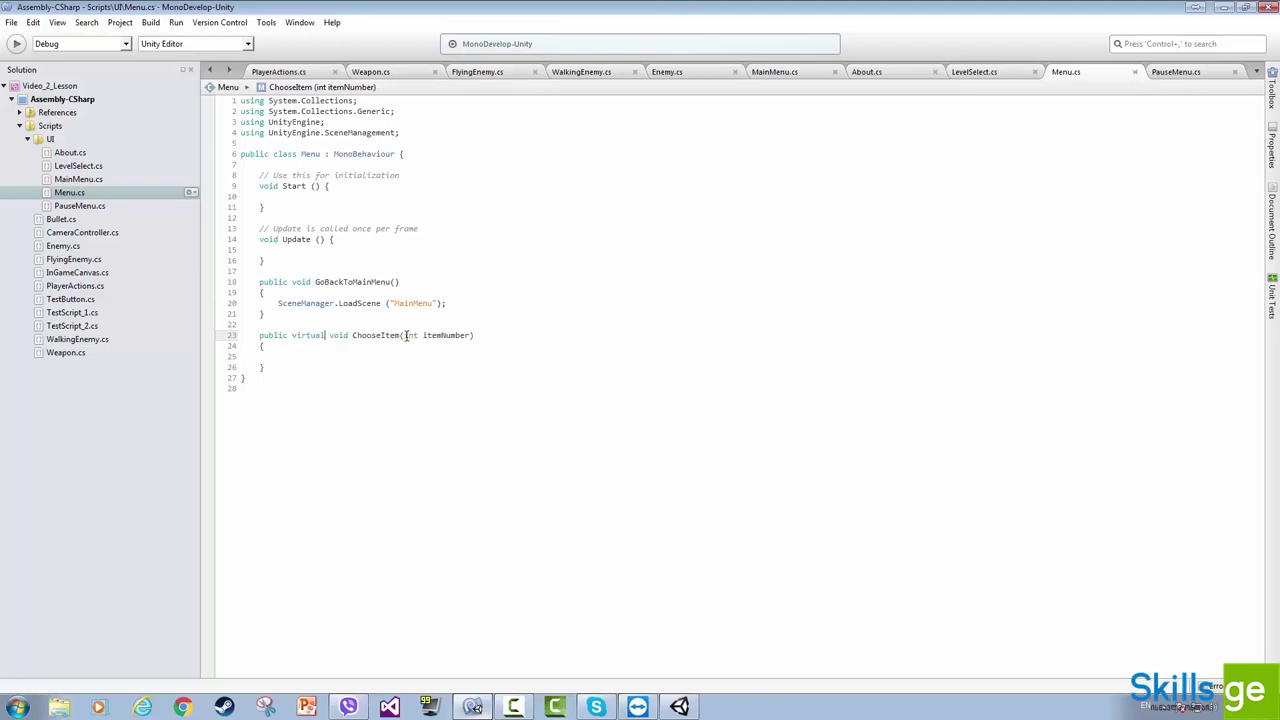
click(295, 355)
Declare the ChooseItem method in MainMenu.cs as override
click(774, 71)
click(295, 284)
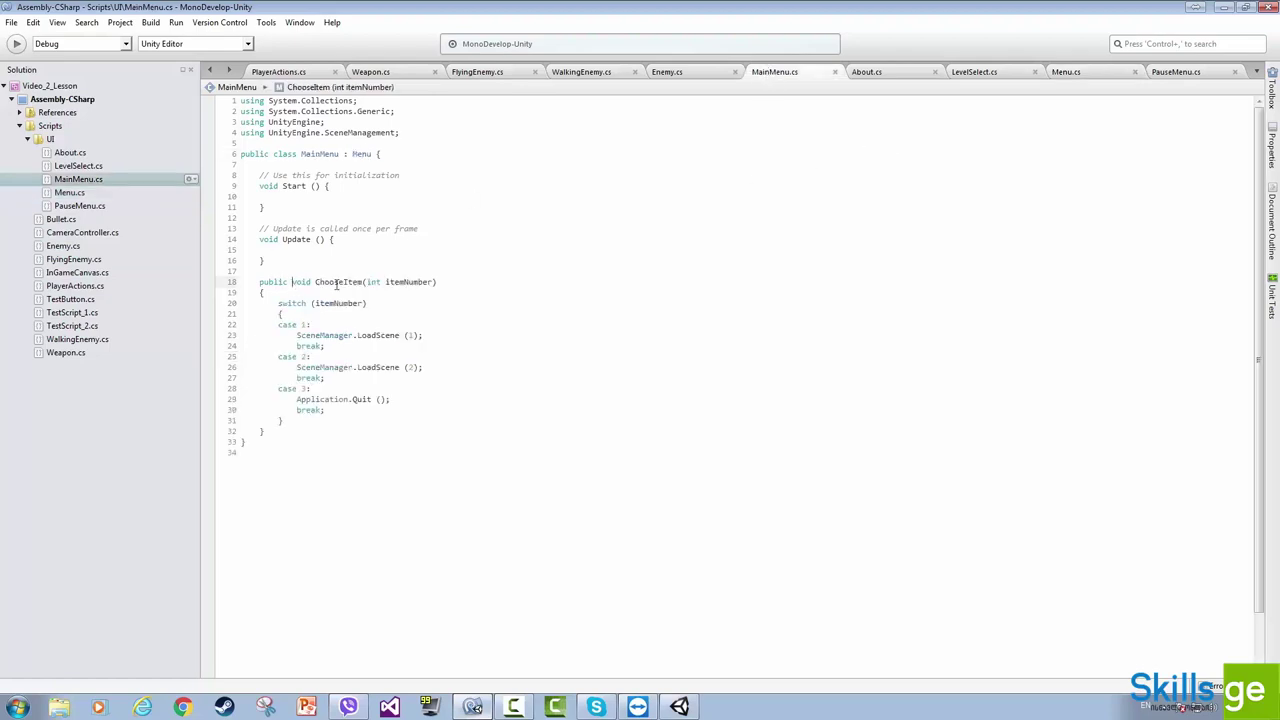
text(override)
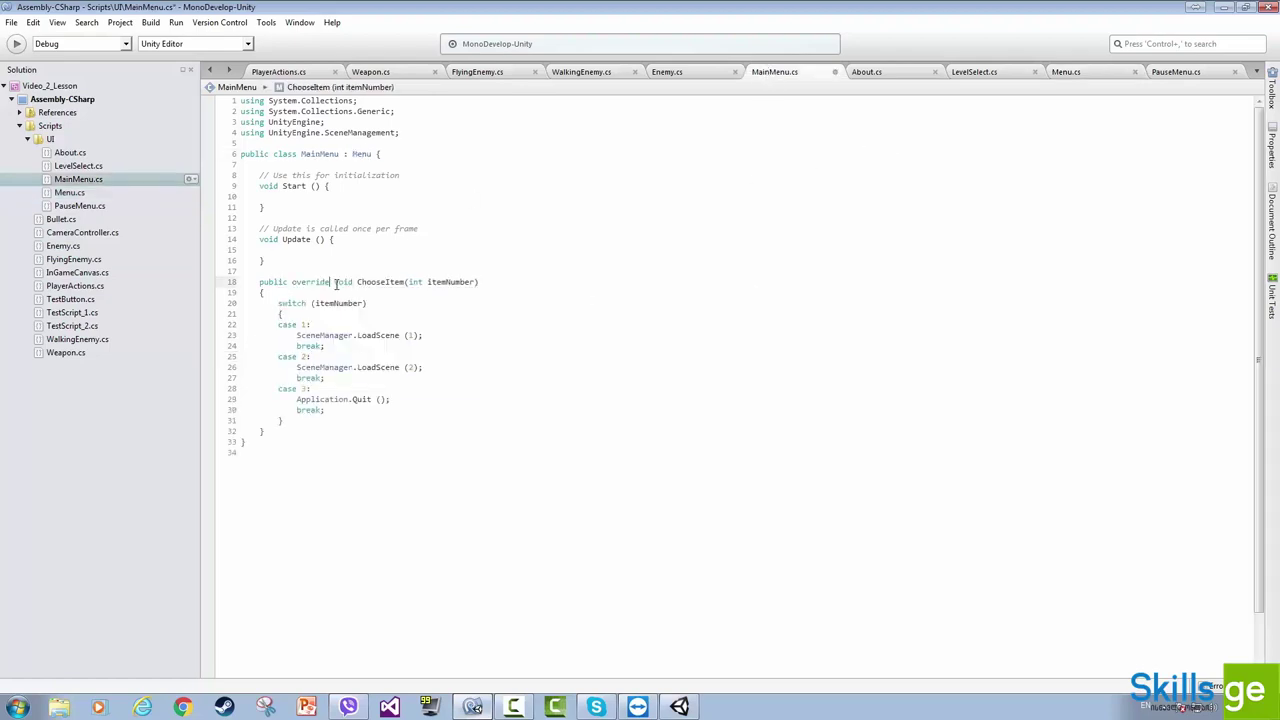
Close all open script files except MainMenu.cs and PauseMenu.cs
scroll(571, 77, down, 5)
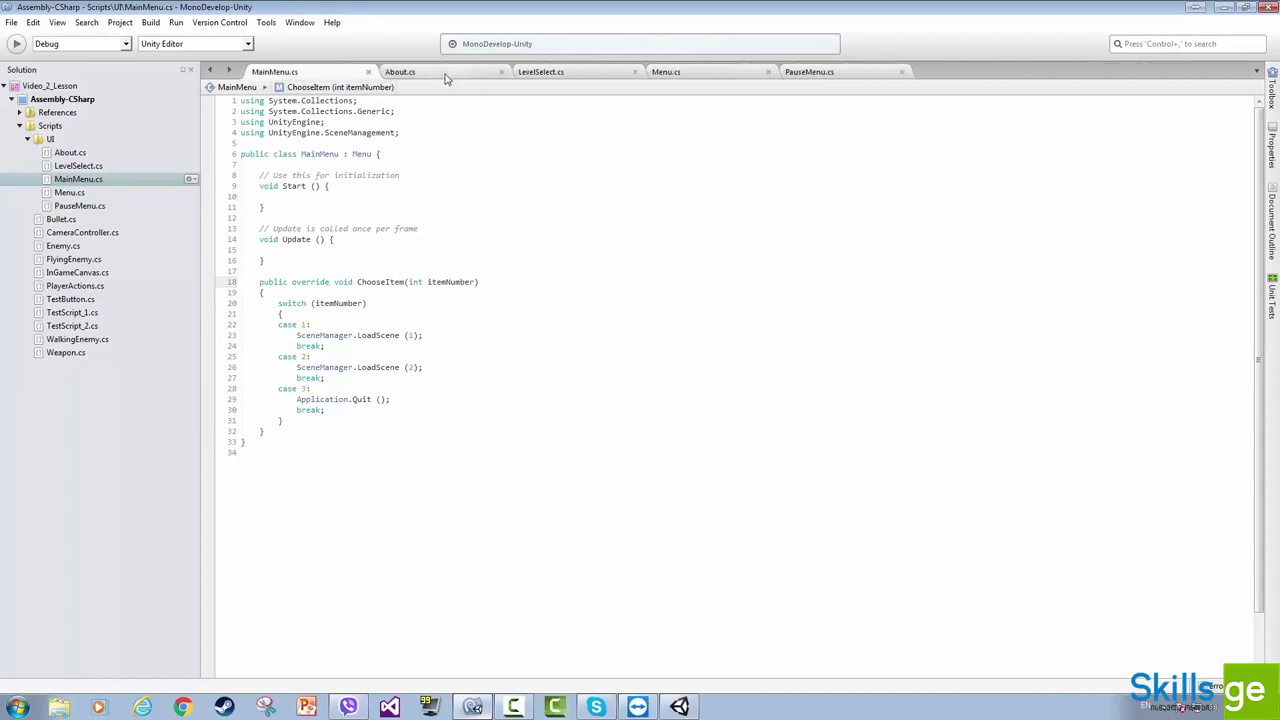
click(452, 73)
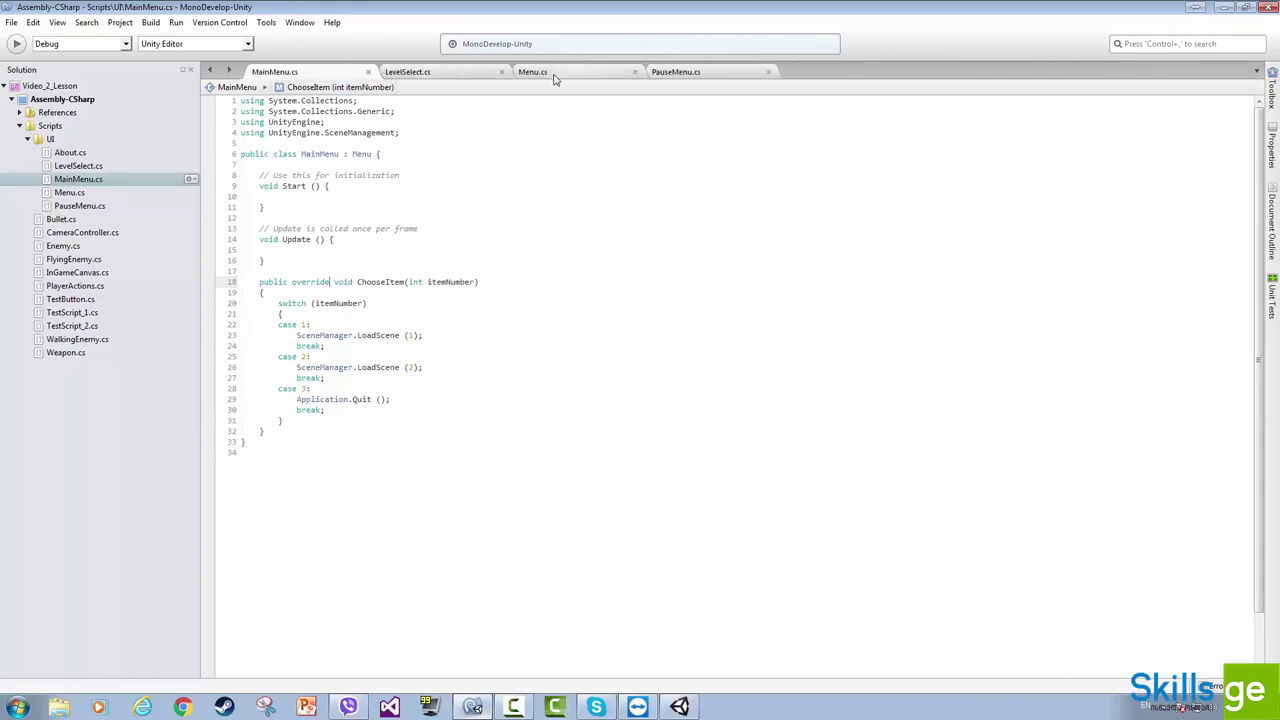
middle_click(555, 78)
middle_click(450, 78)
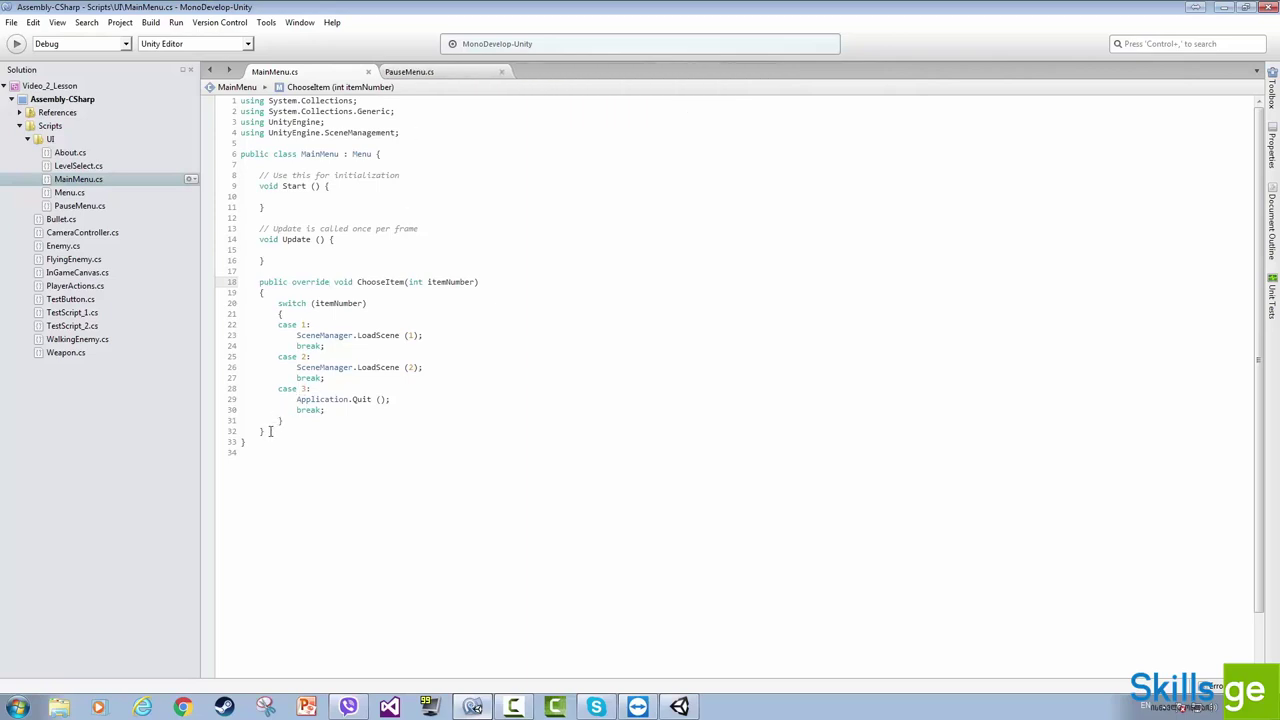
Copy the overriding ChooseItem method from MainMenu.cs into the PauseMenu class, below its Update method
drag(270, 431, 259, 282)
key(ctrl+c)
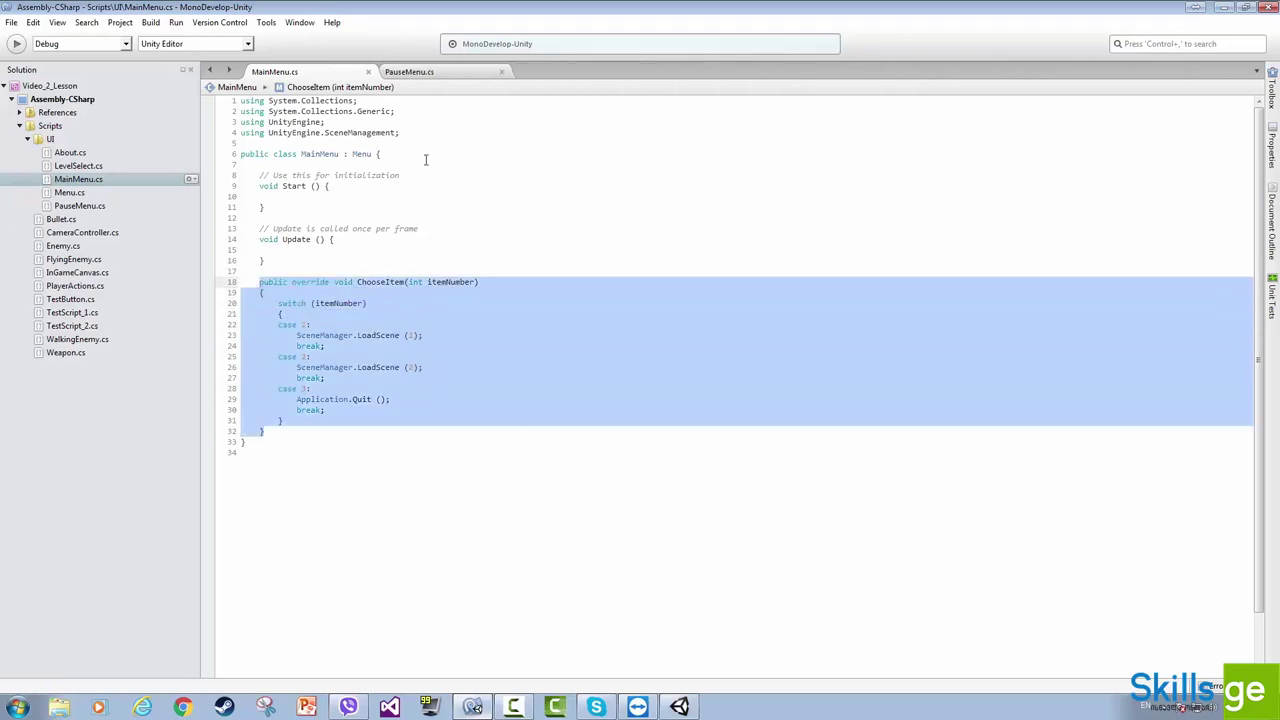
click(428, 74)
click(321, 249)
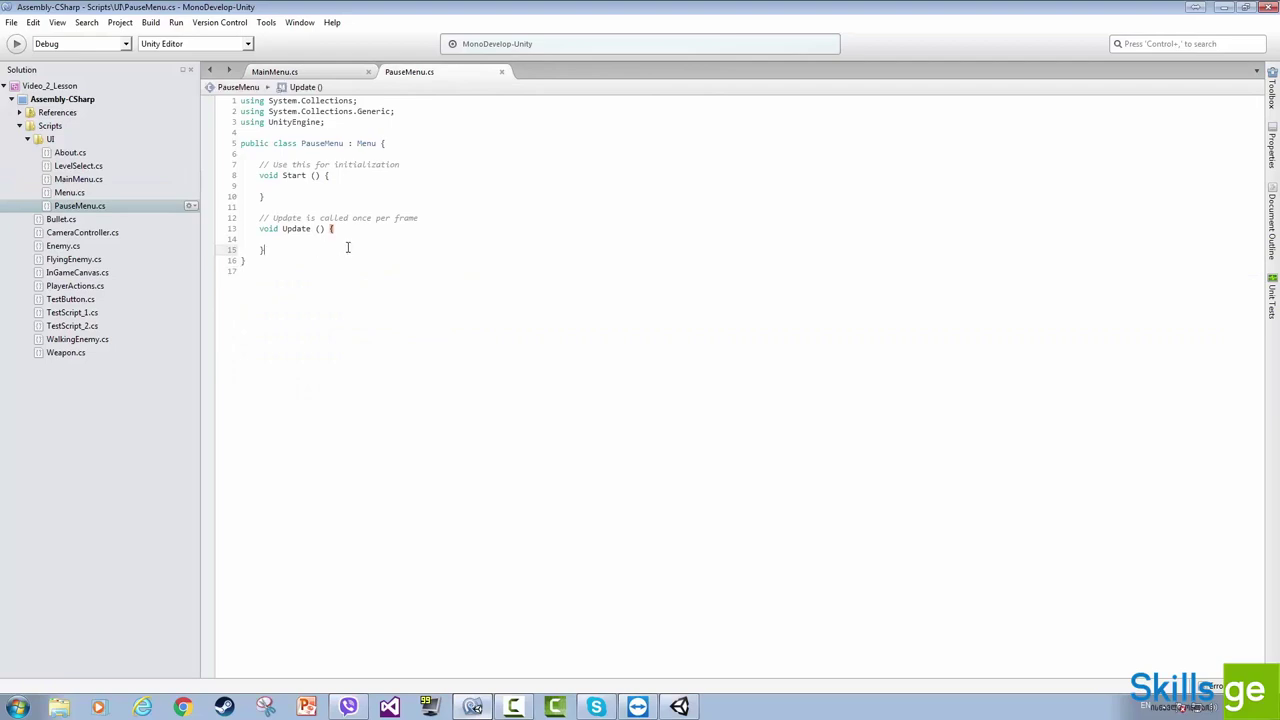
key(Return)
key(Return)
key(ctrl+v)
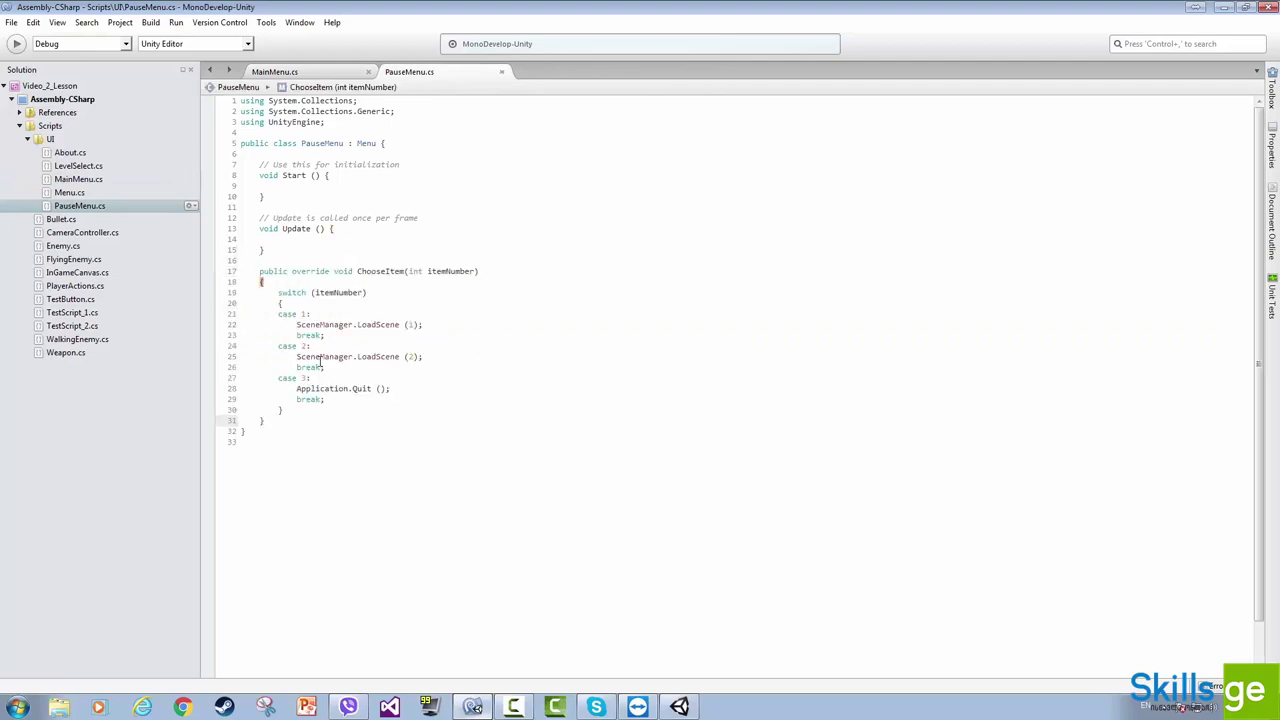
Add a using directive for UnityEngine.SceneManagement below the existing ones in PauseMenu.cs
click(291, 133)
key(Return)
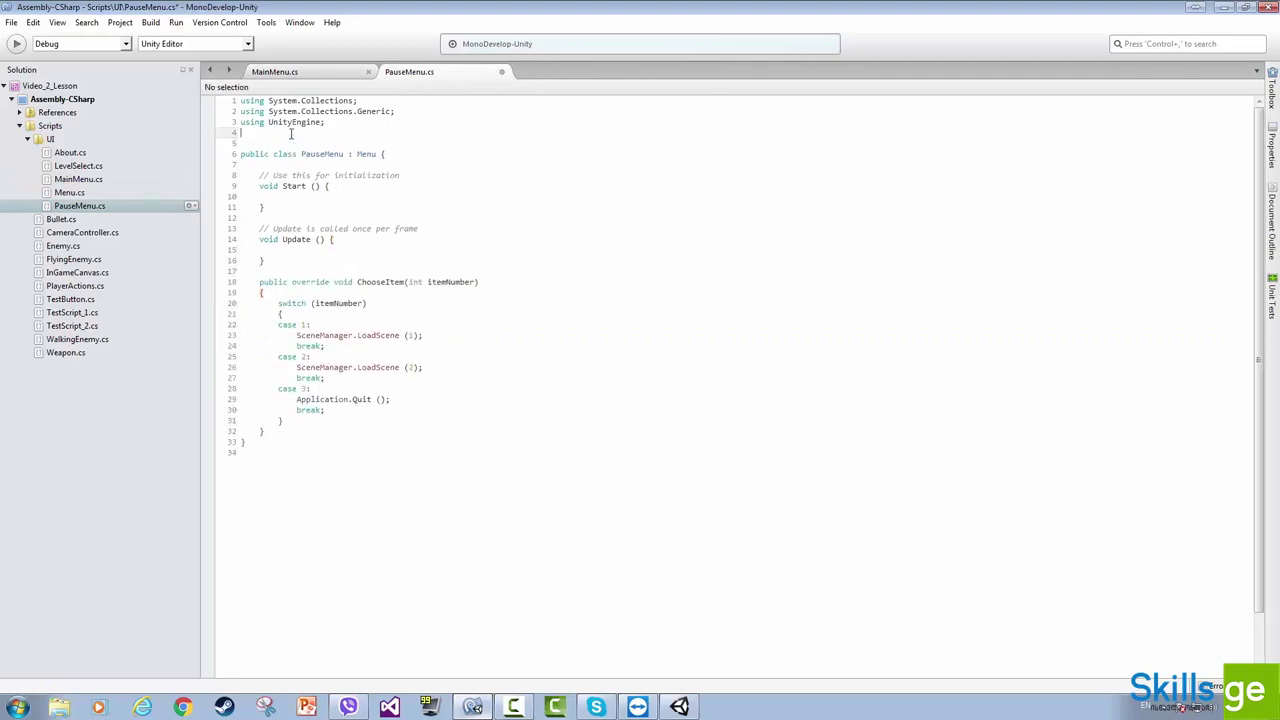
text(using U)
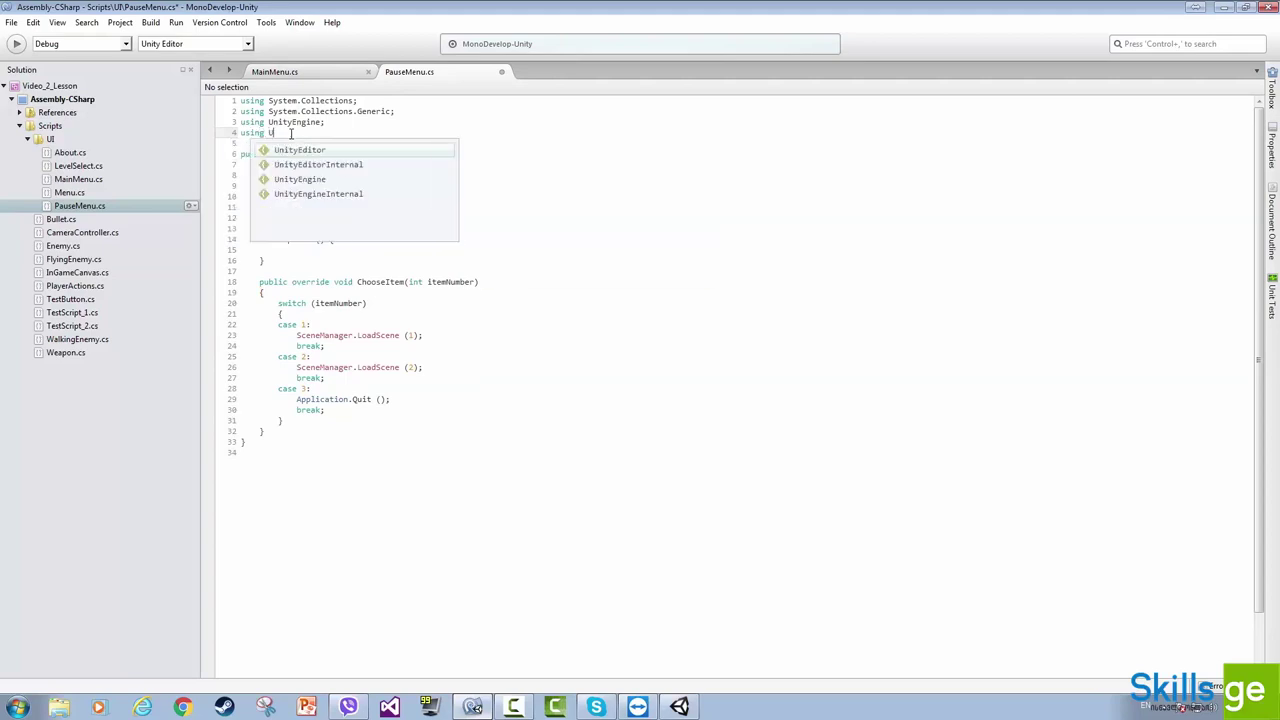
text(nity)
key(Down)
key(Down)
key(Return)
text(.sce)
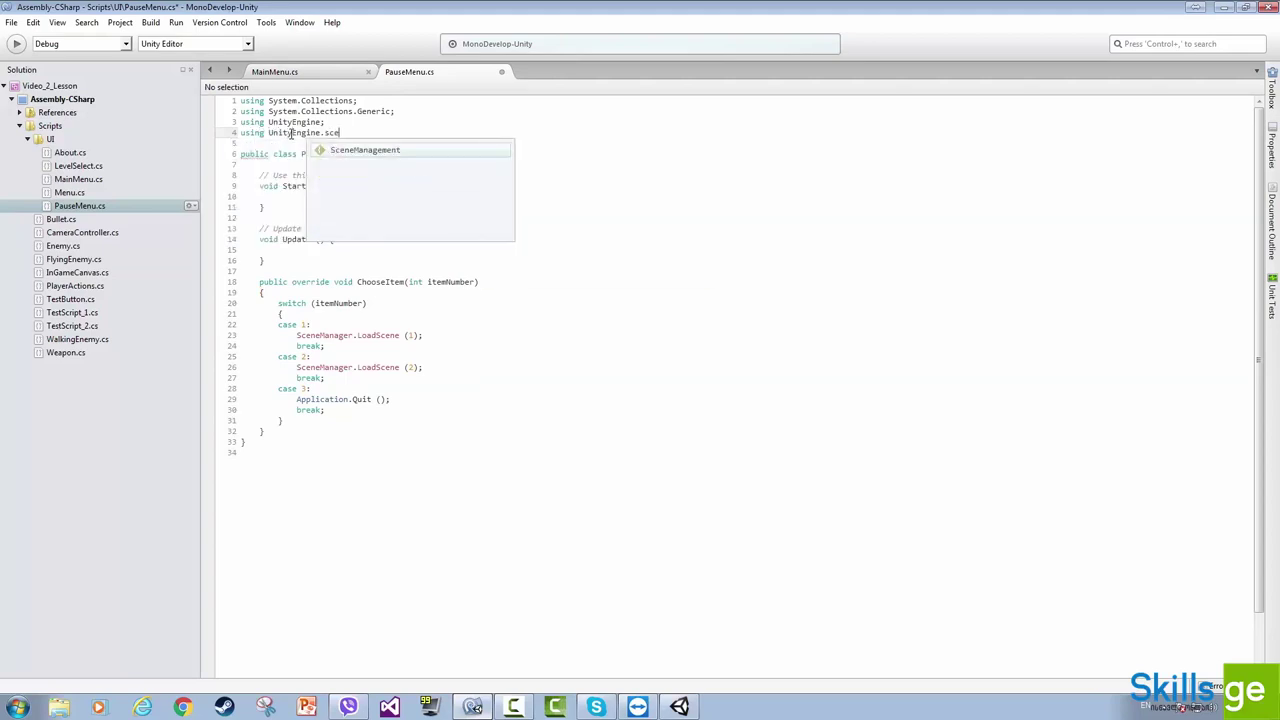
key(Return)
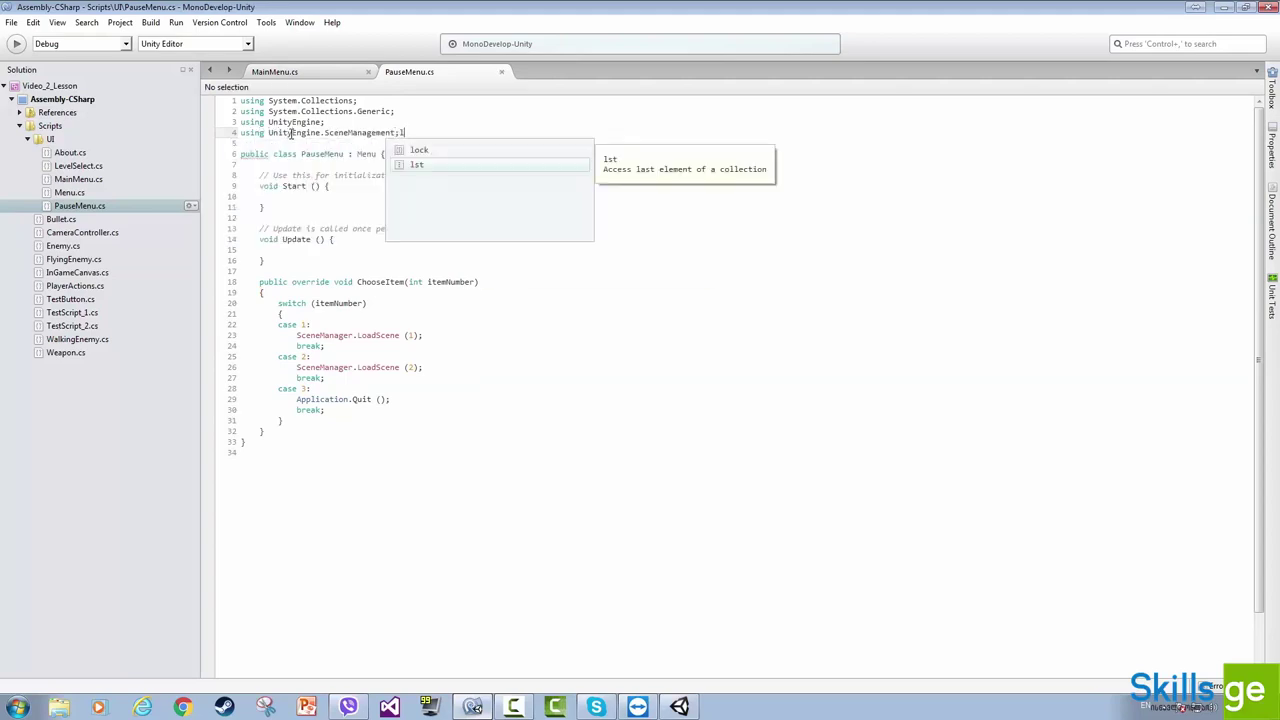
text(;)
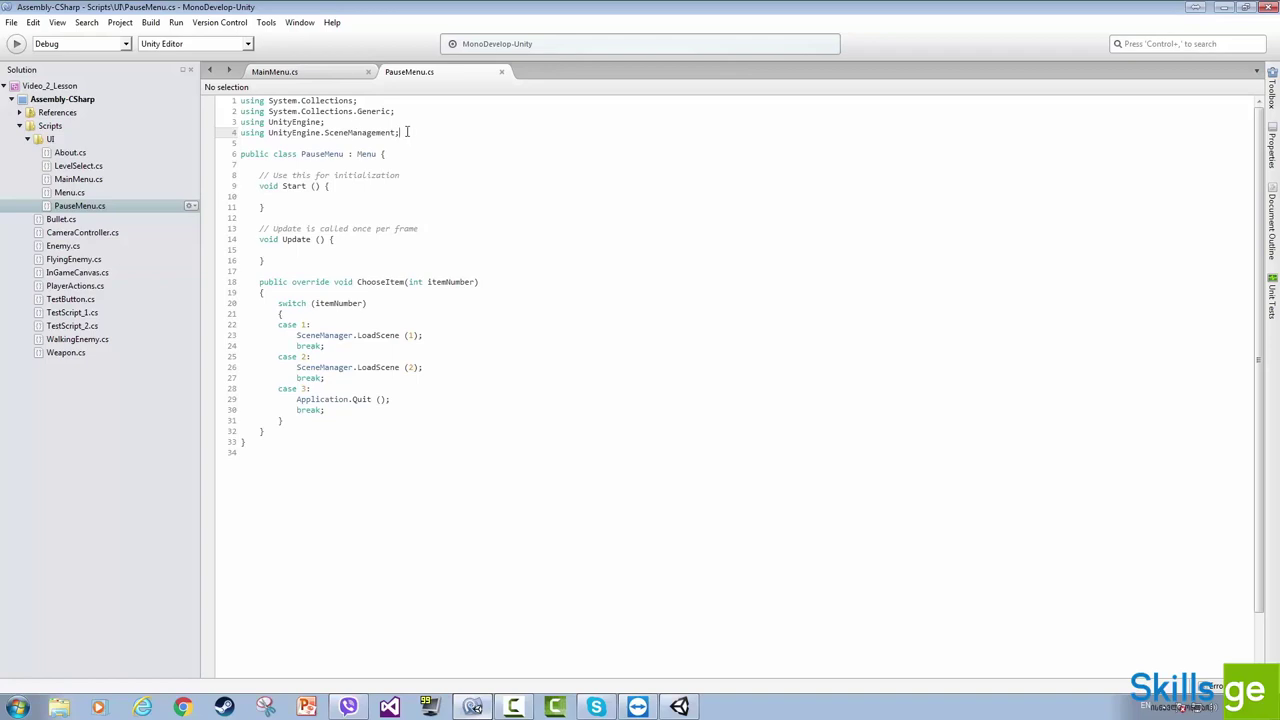
double_click(349, 133)
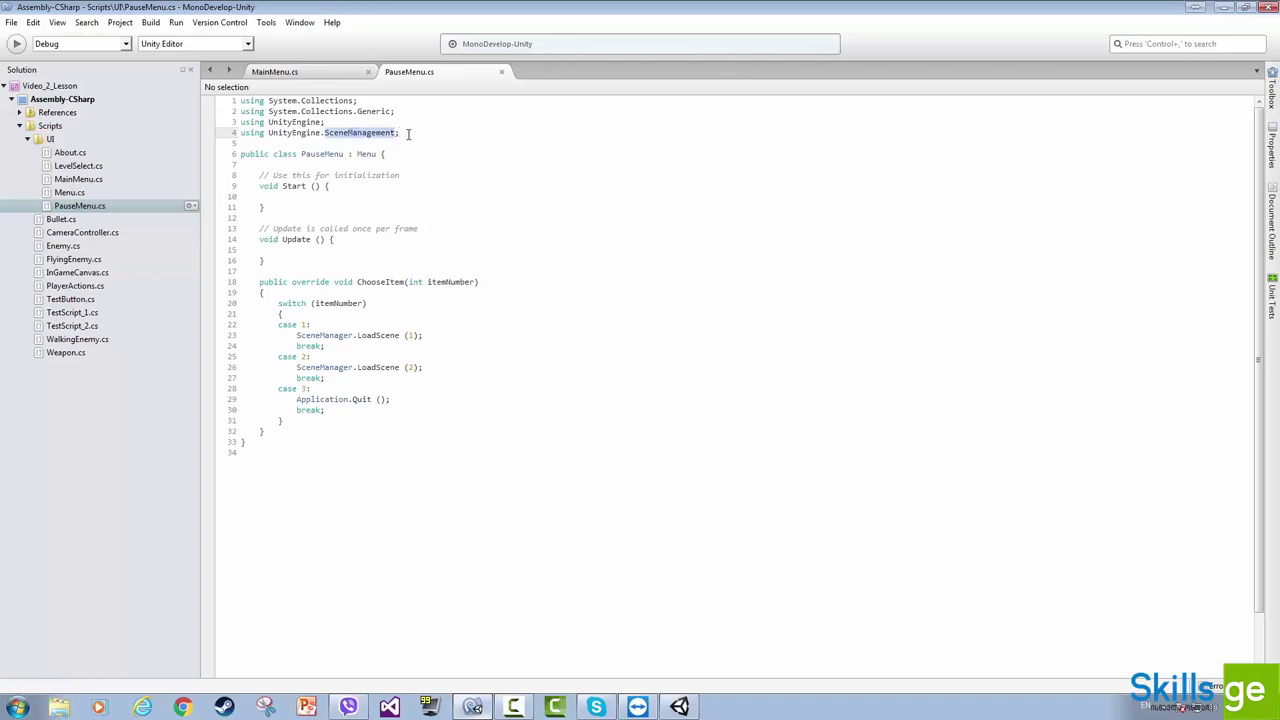
click(411, 133)
click(305, 424)
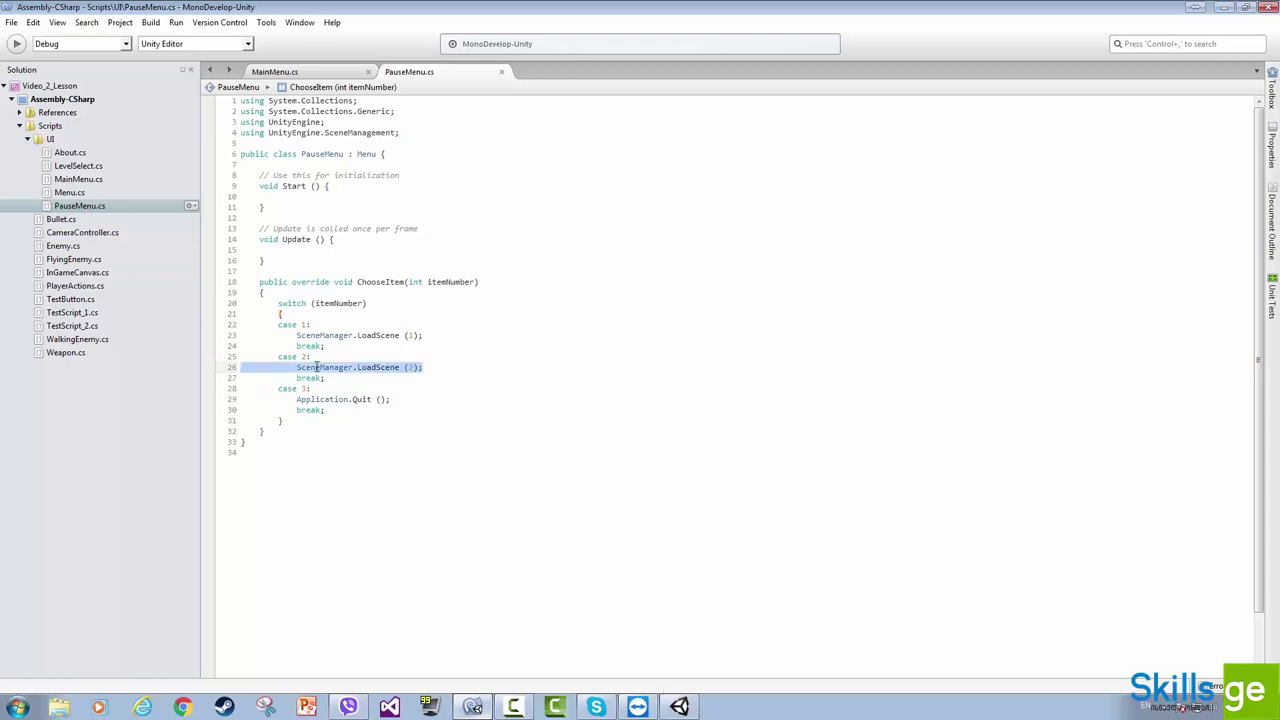
Switch to Unity and assign the PauseMenu object as On Click target of Button, Button (2) and Button (1)
key(alt+Tab)
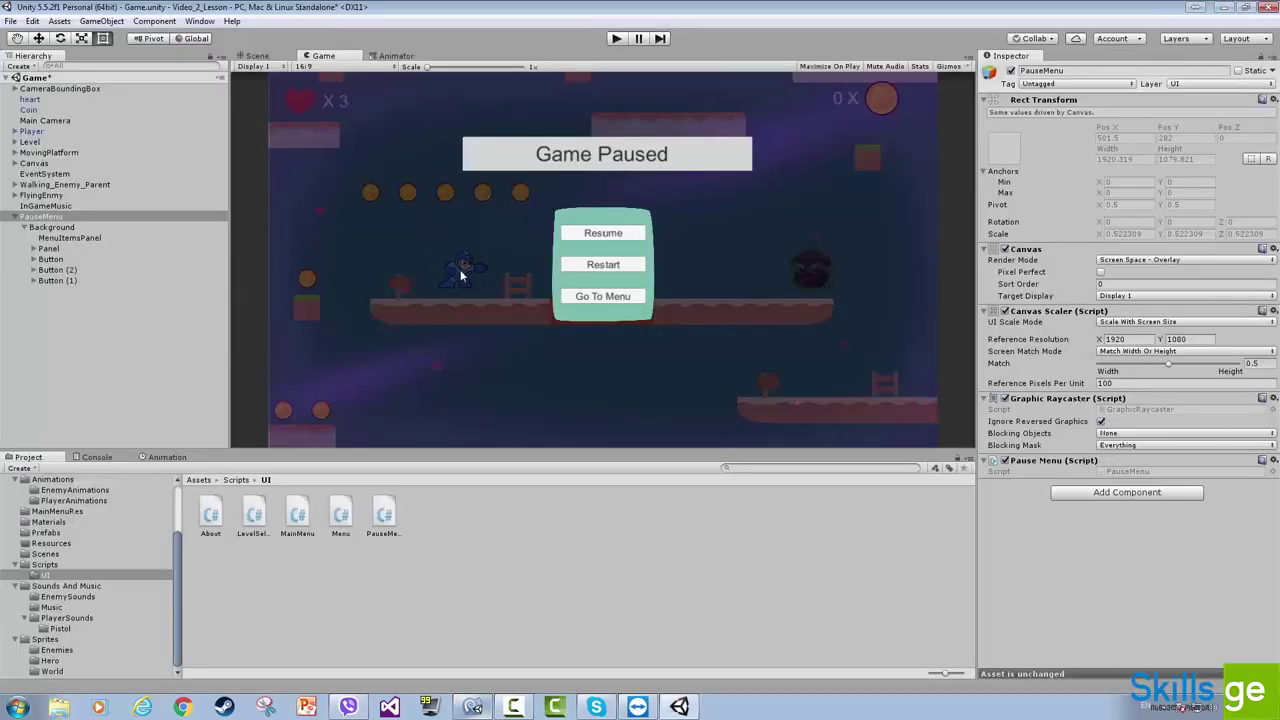
click(50, 259)
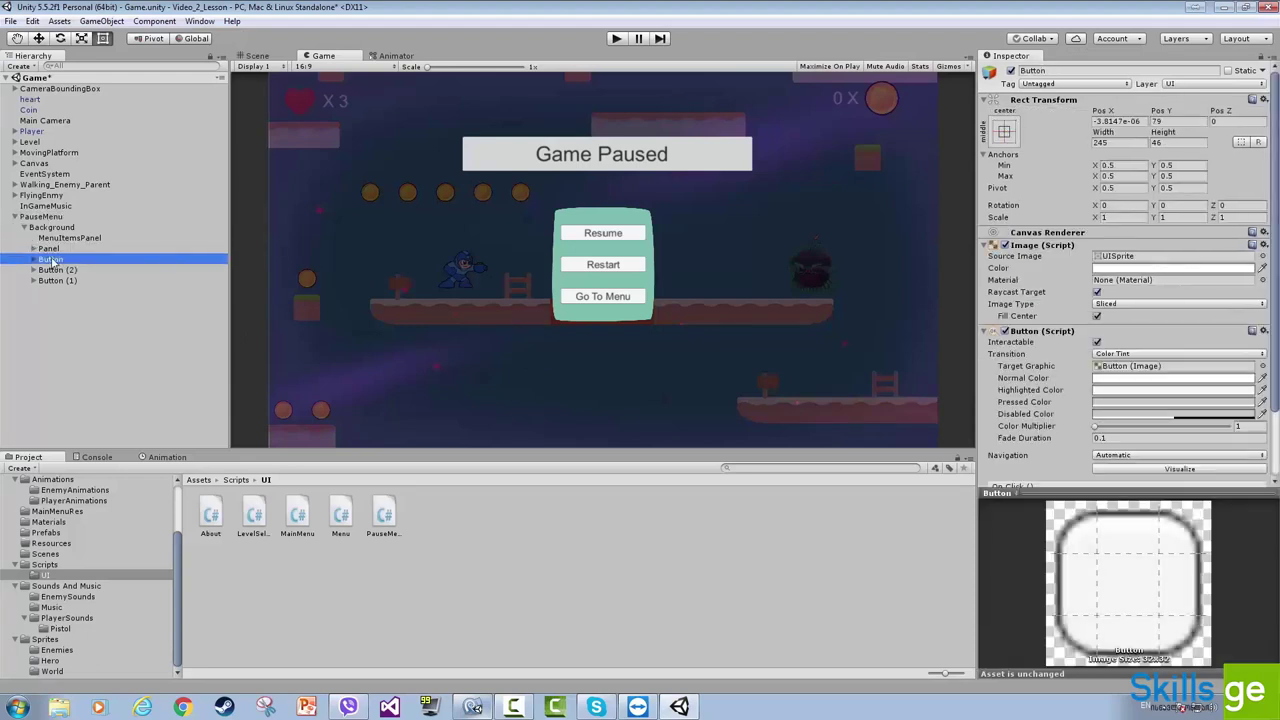
click(57, 270)
click(50, 259)
scroll(1154, 336, down, 3)
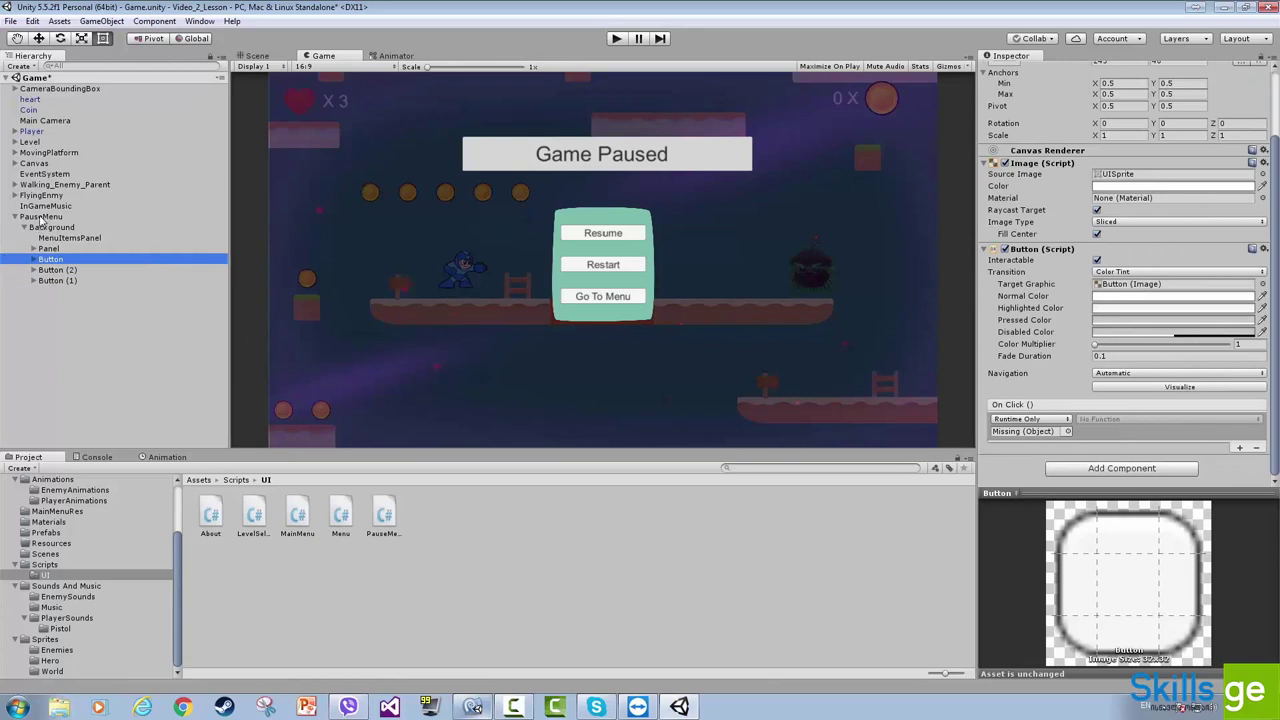
drag(40, 217, 1025, 432)
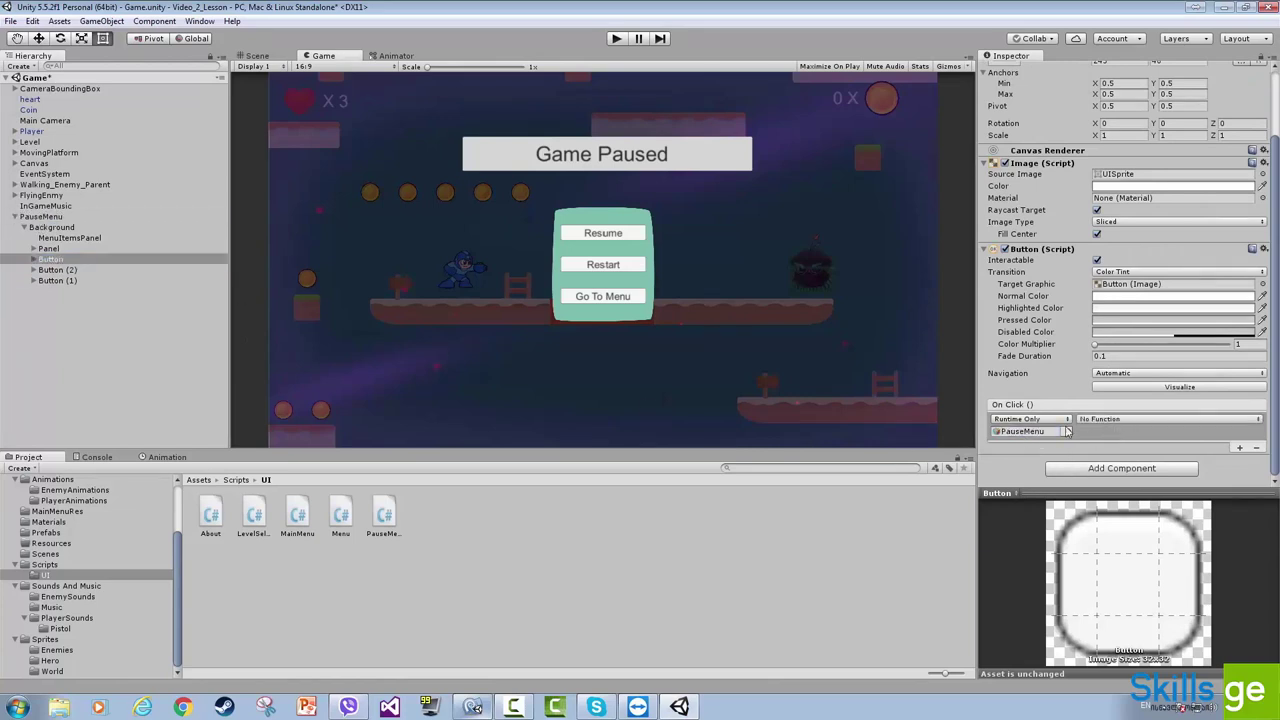
click(57, 270)
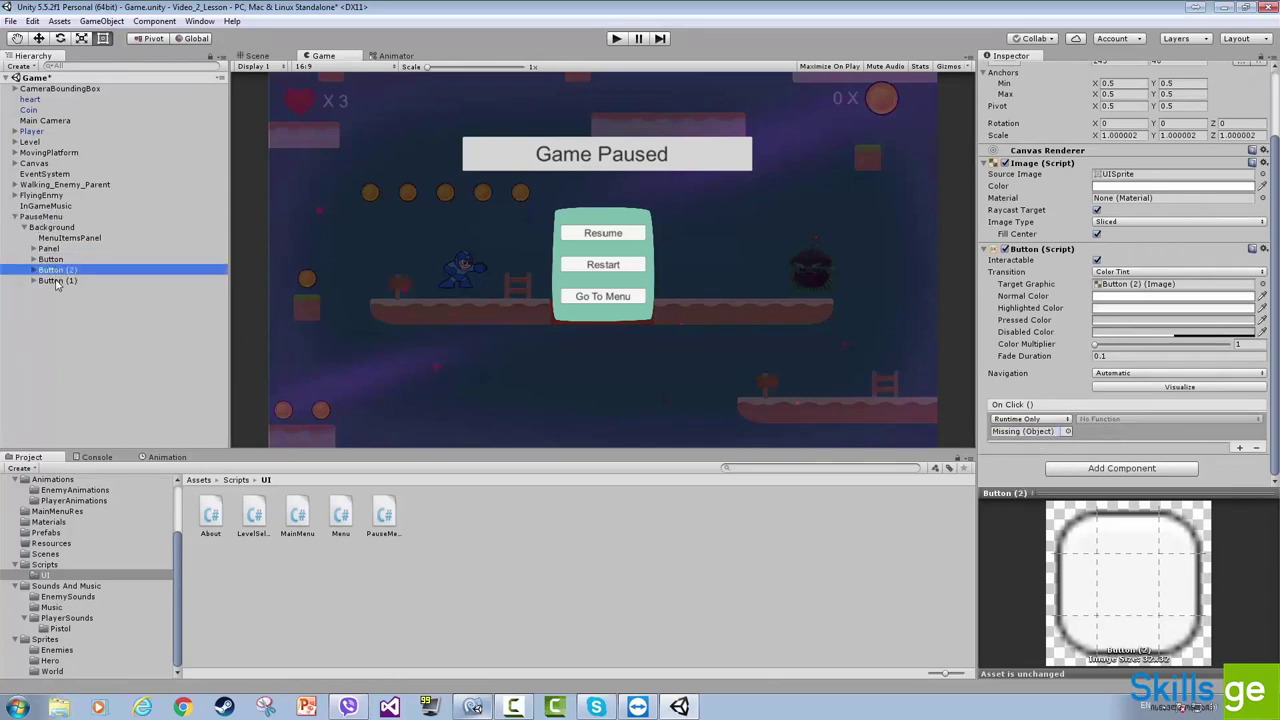
shift+click(57, 282)
drag(45, 217, 1025, 432)
Set the On Click function of all three pause menu buttons together to PauseMenu's ChooseItem (int)
click(50, 259)
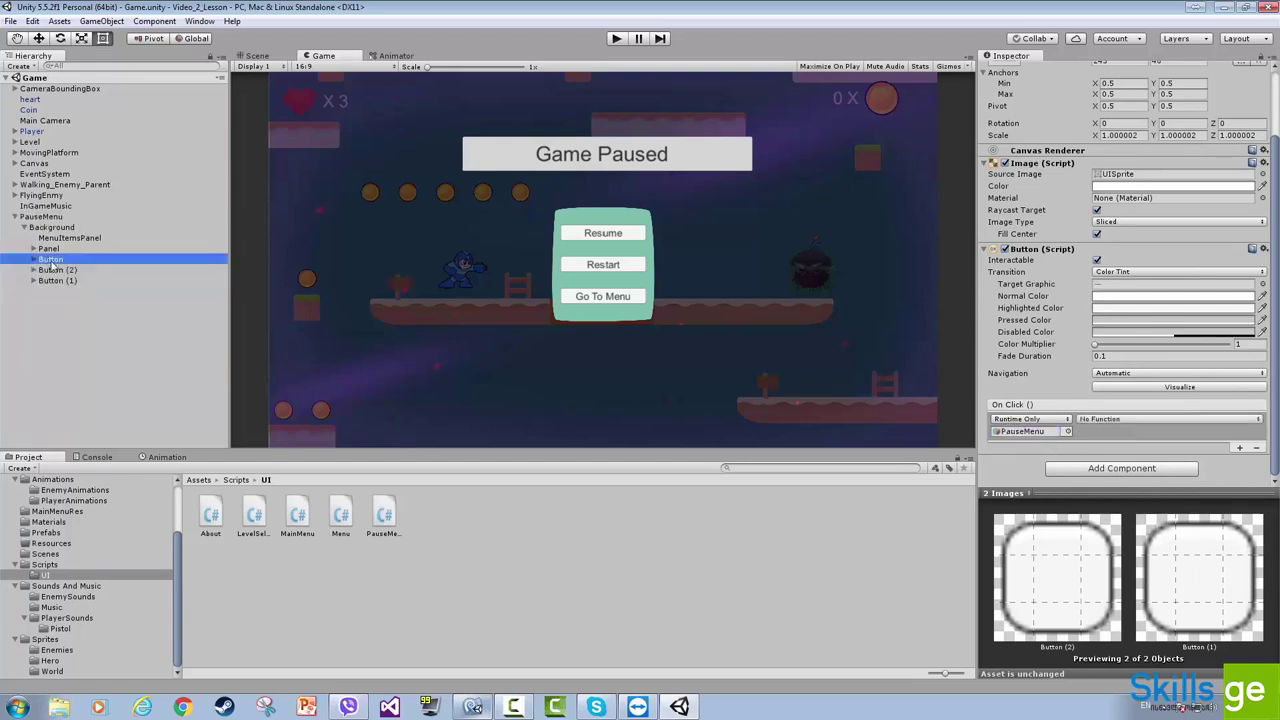
shift+click(57, 281)
click(1165, 421)
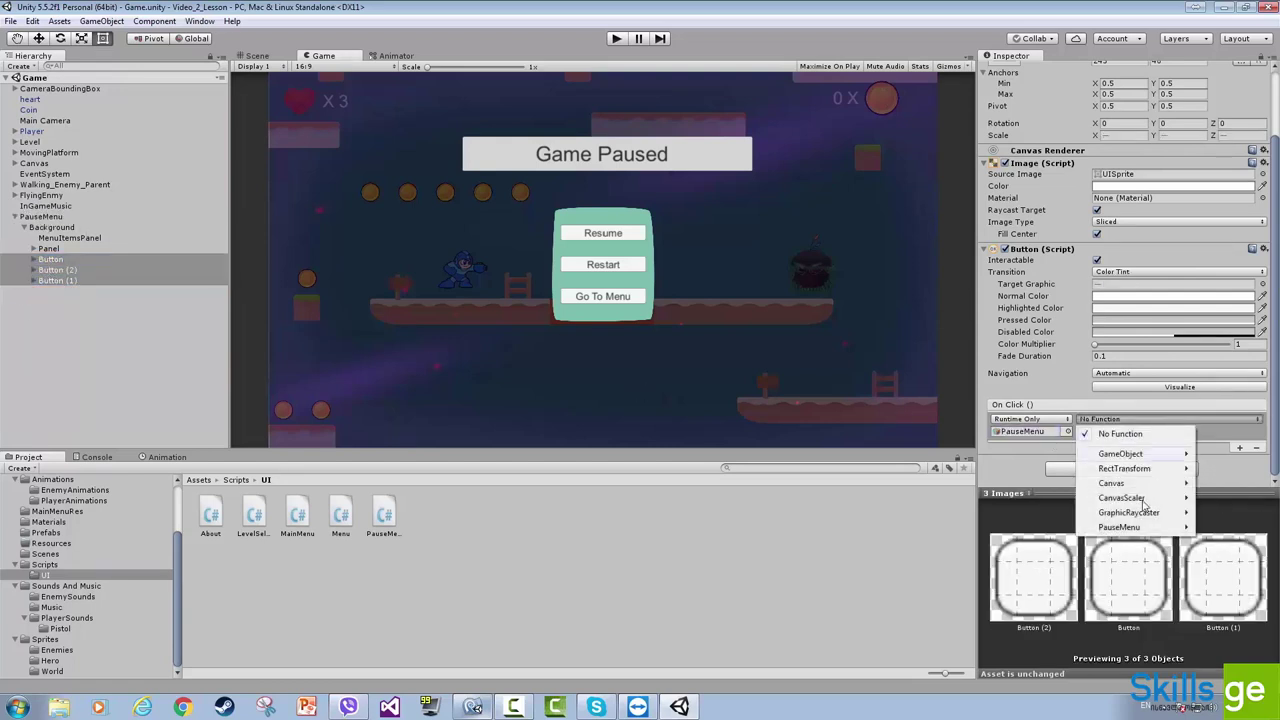
mouse_move(1125, 528)
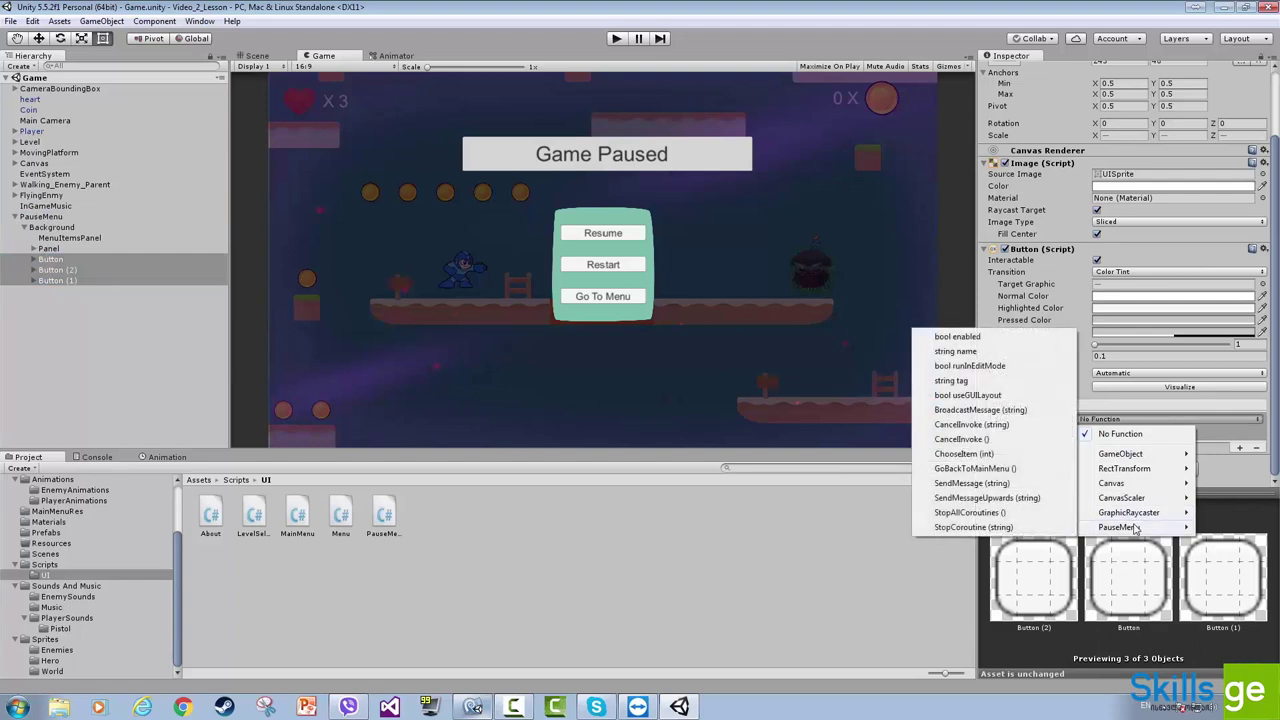
click(970, 456)
Check the item number passed to ChooseItem by each of the three pause menu buttons
click(50, 259)
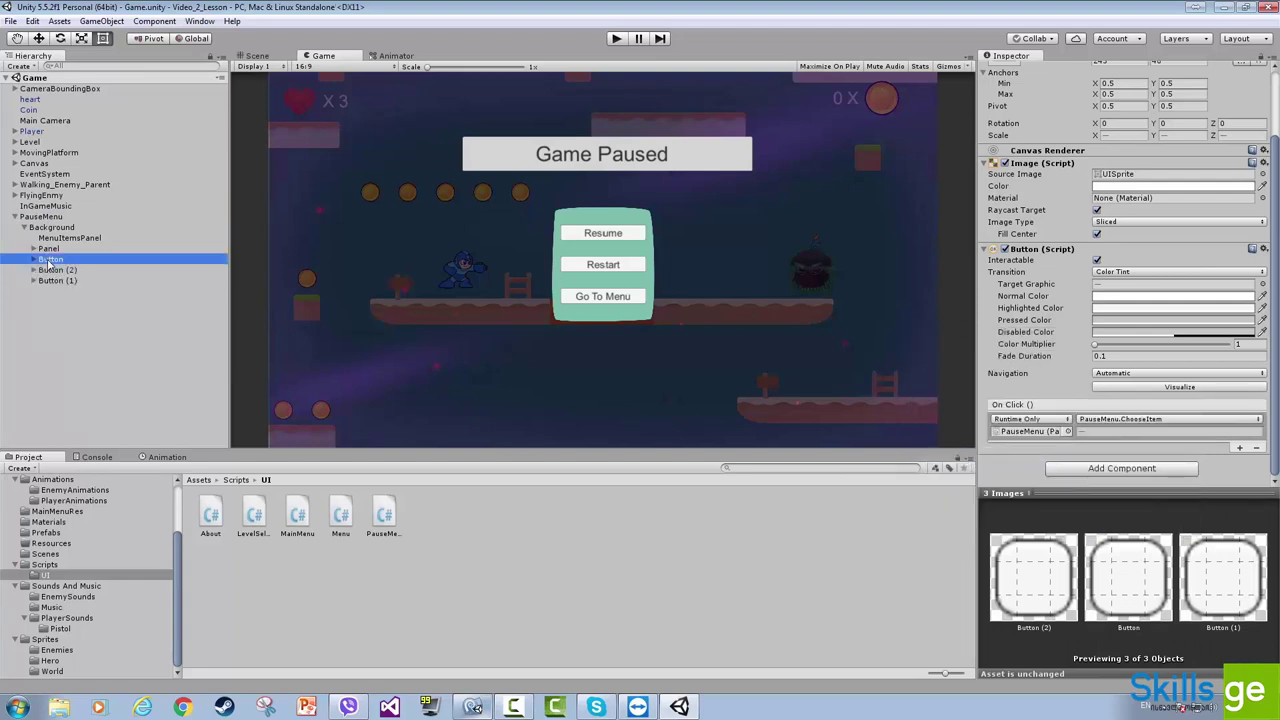
click(70, 272)
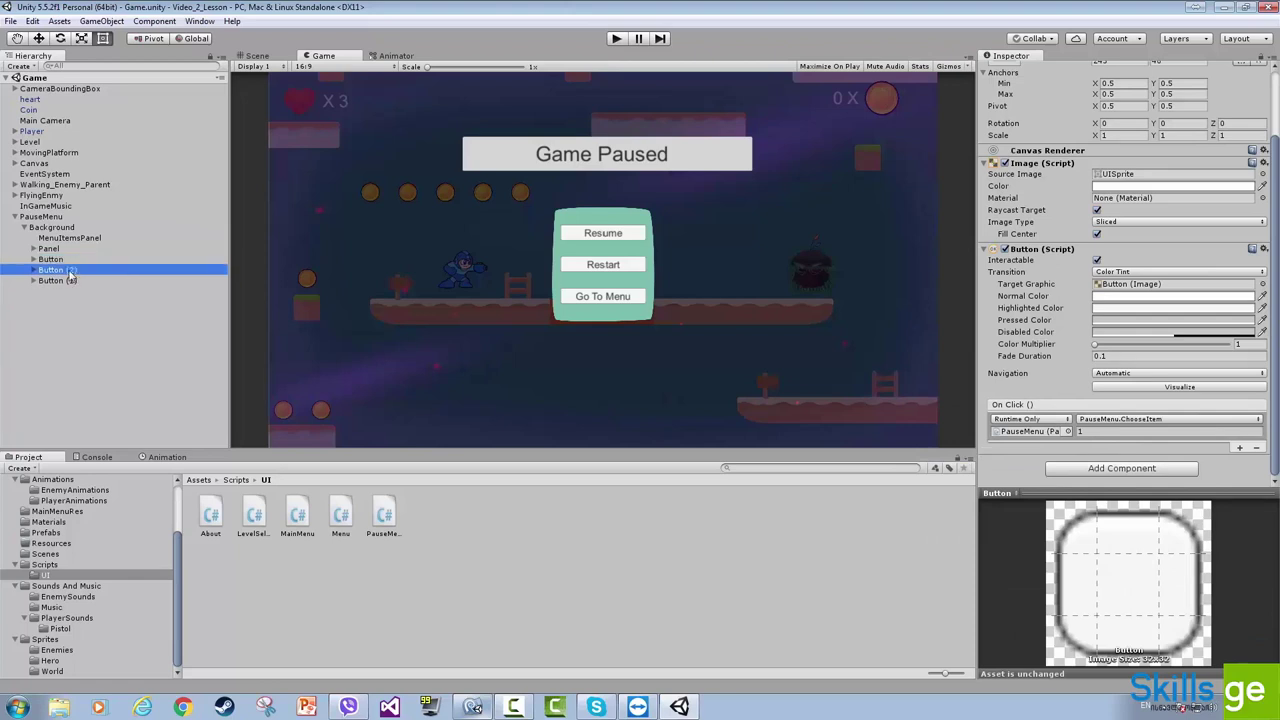
click(55, 281)
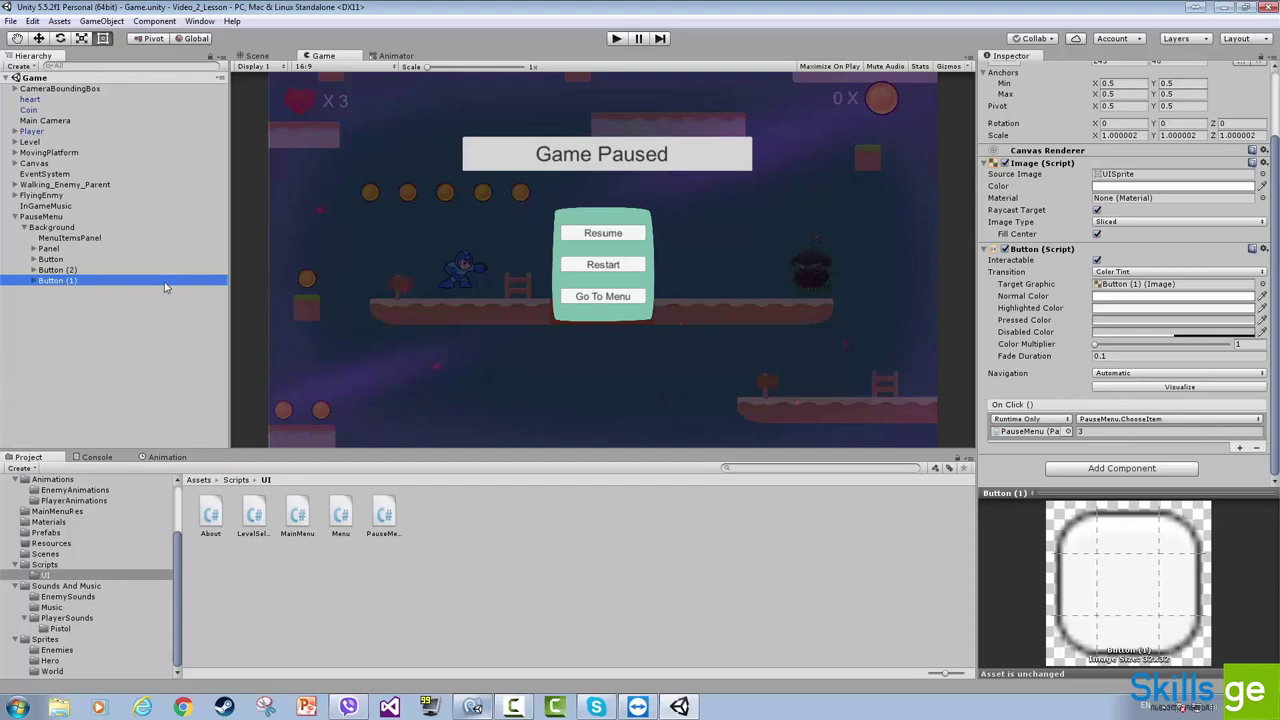
click(1089, 431)
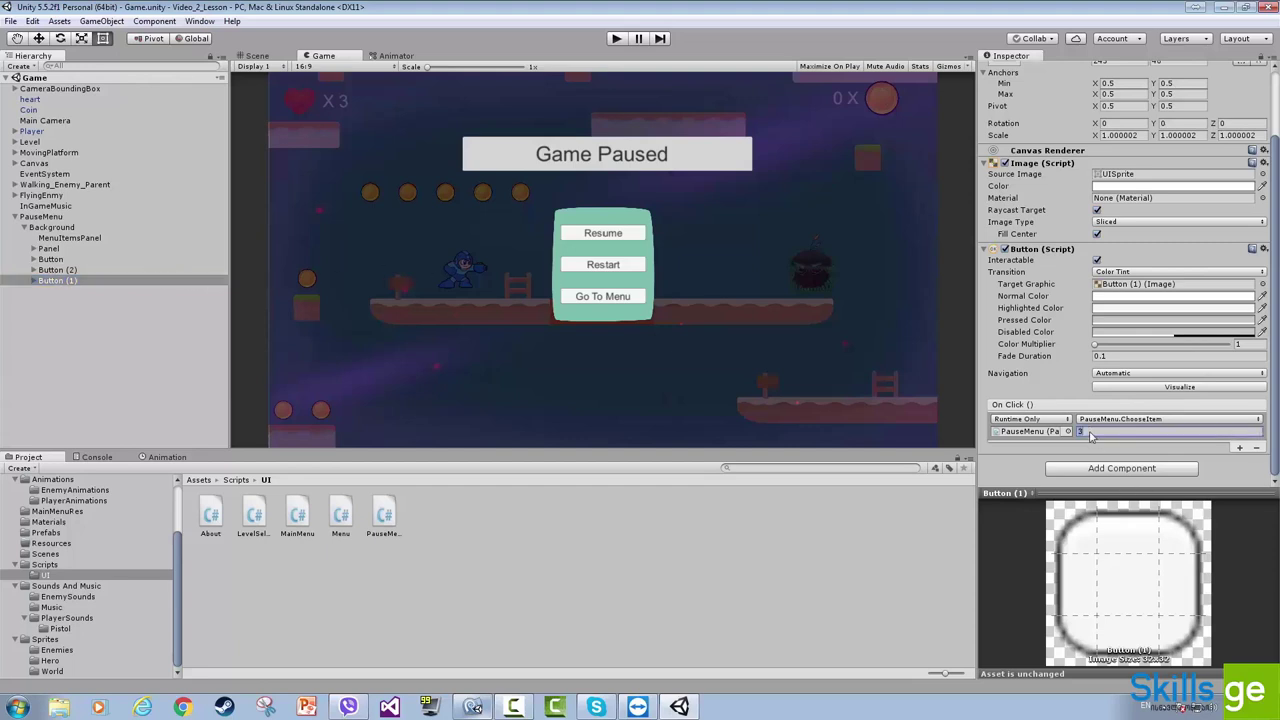
click(112, 260)
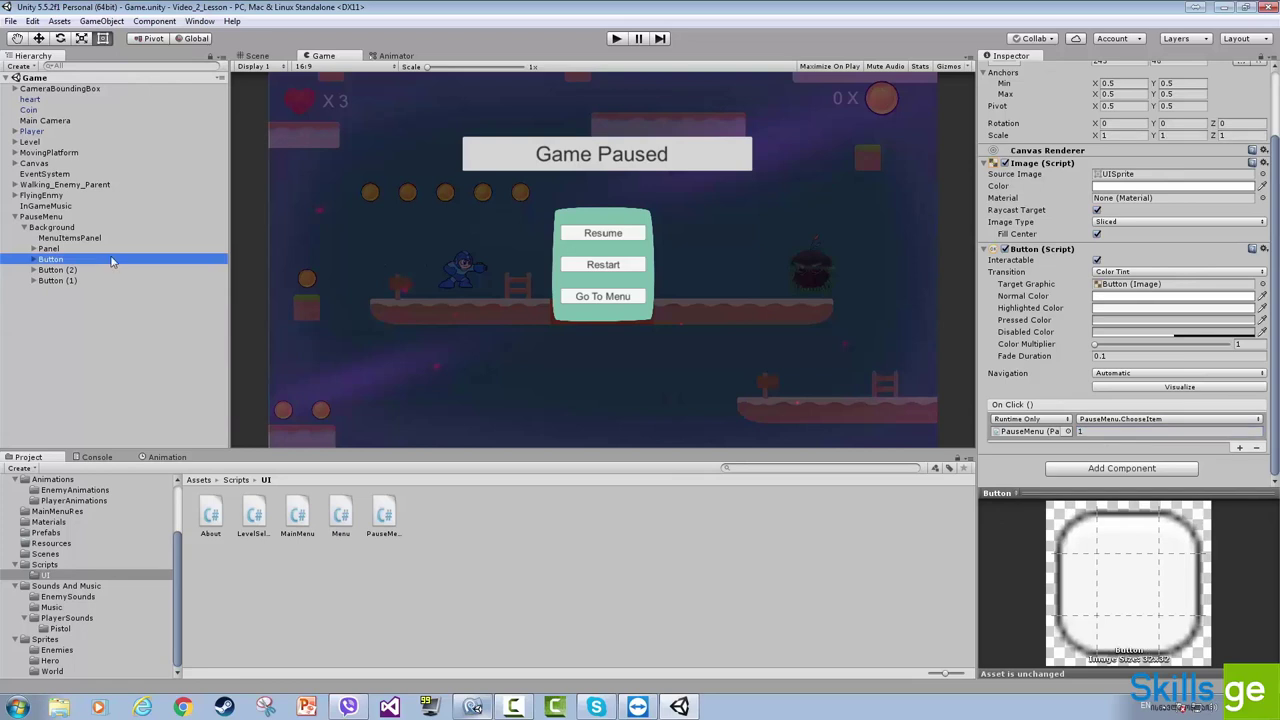
click(62, 270)
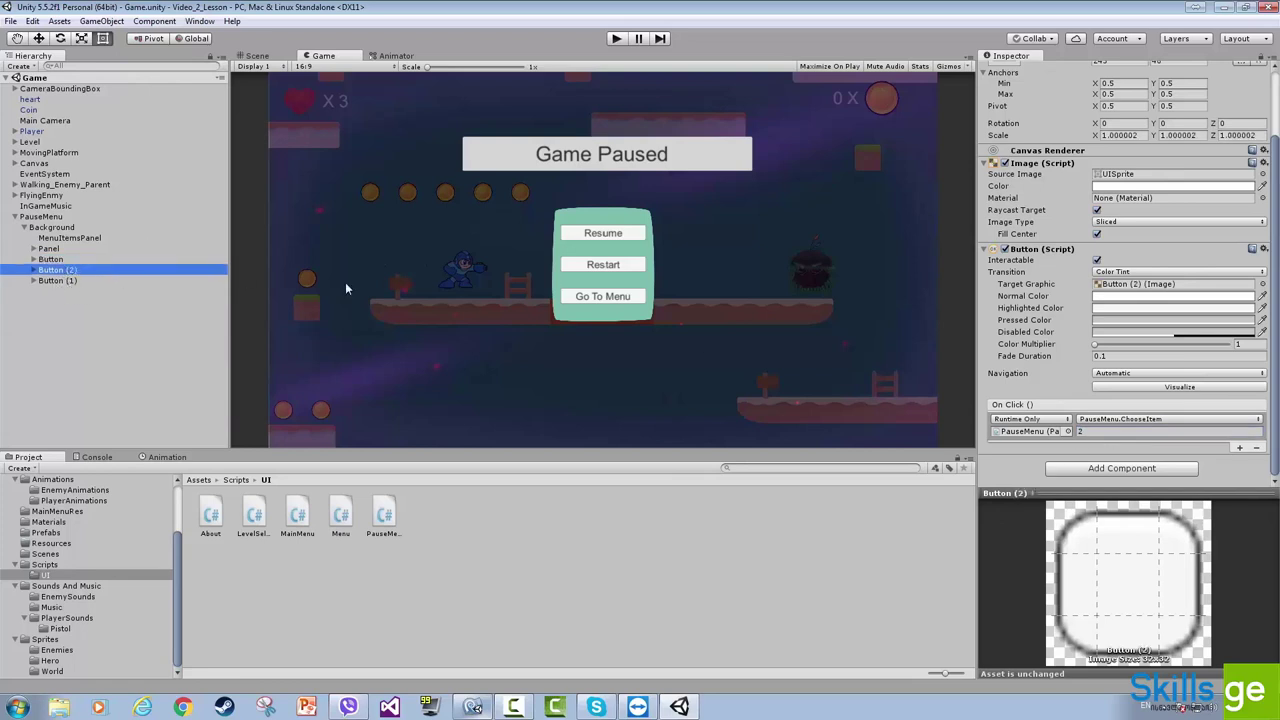
click(70, 281)
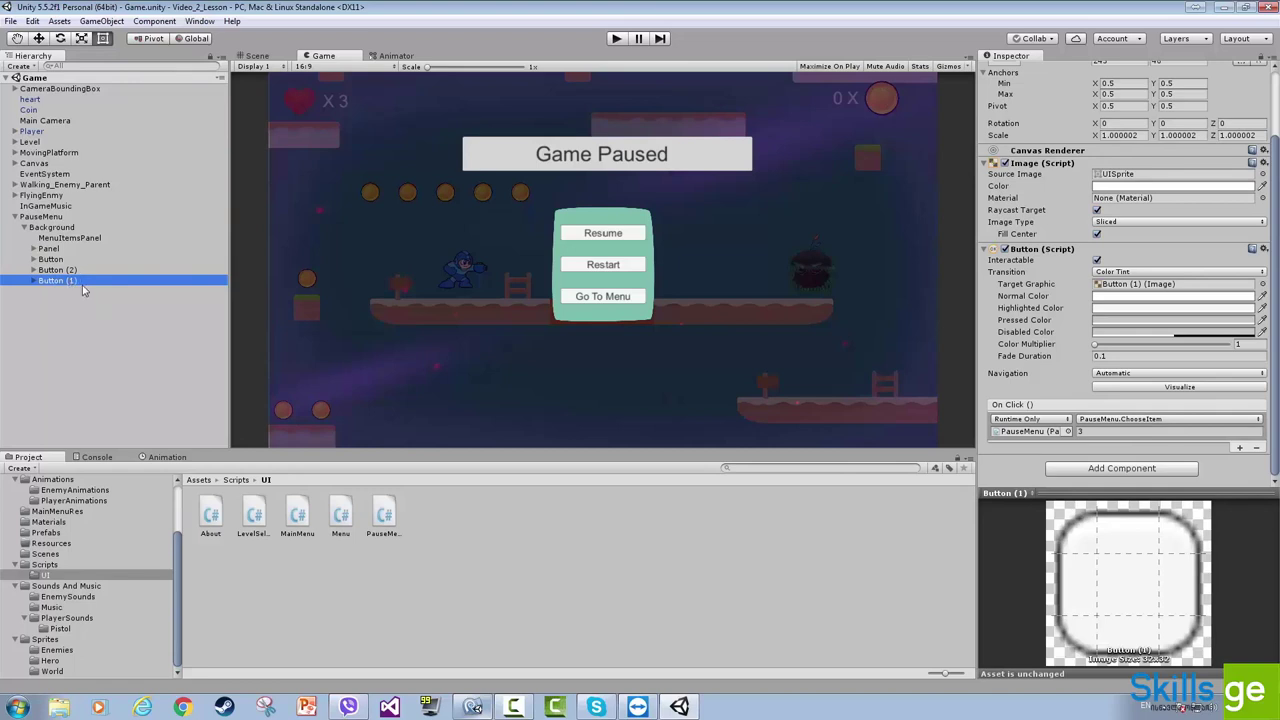
Duplicate the PauseMenu object, rename the copy GameOverMenu and save the scene
click(24, 227)
click(24, 227)
click(24, 227)
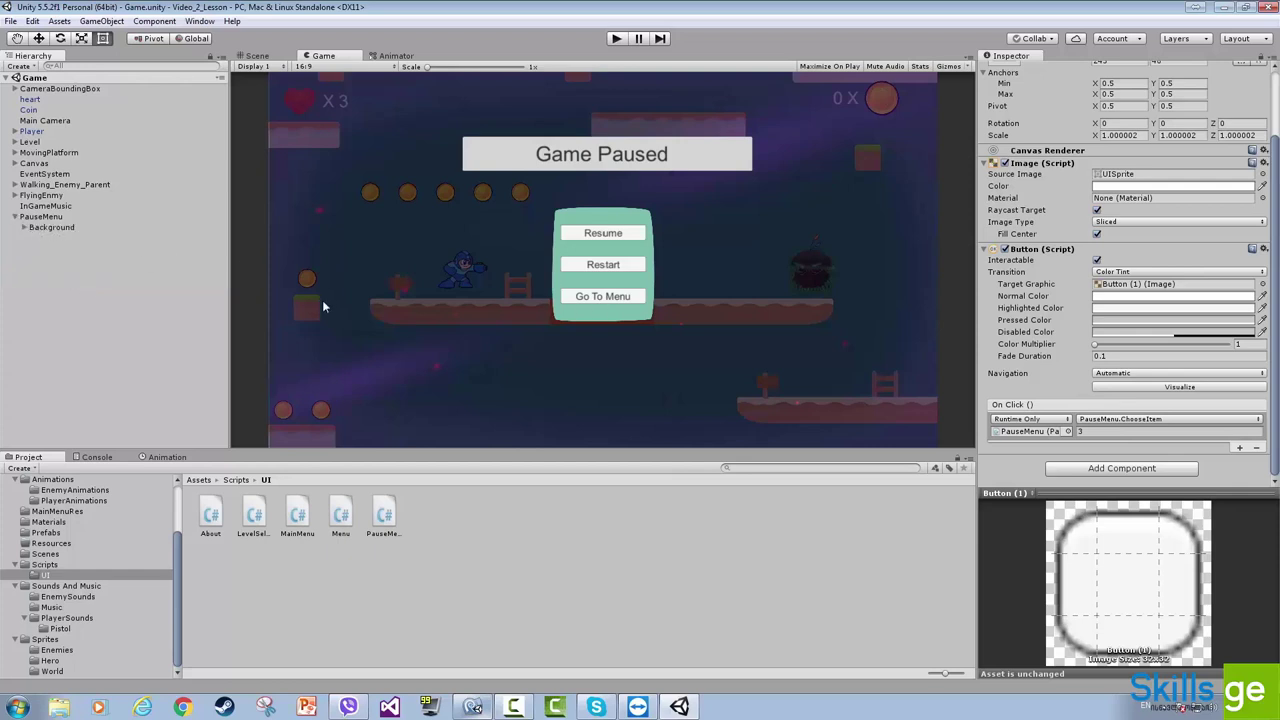
click(15, 216)
click(30, 216)
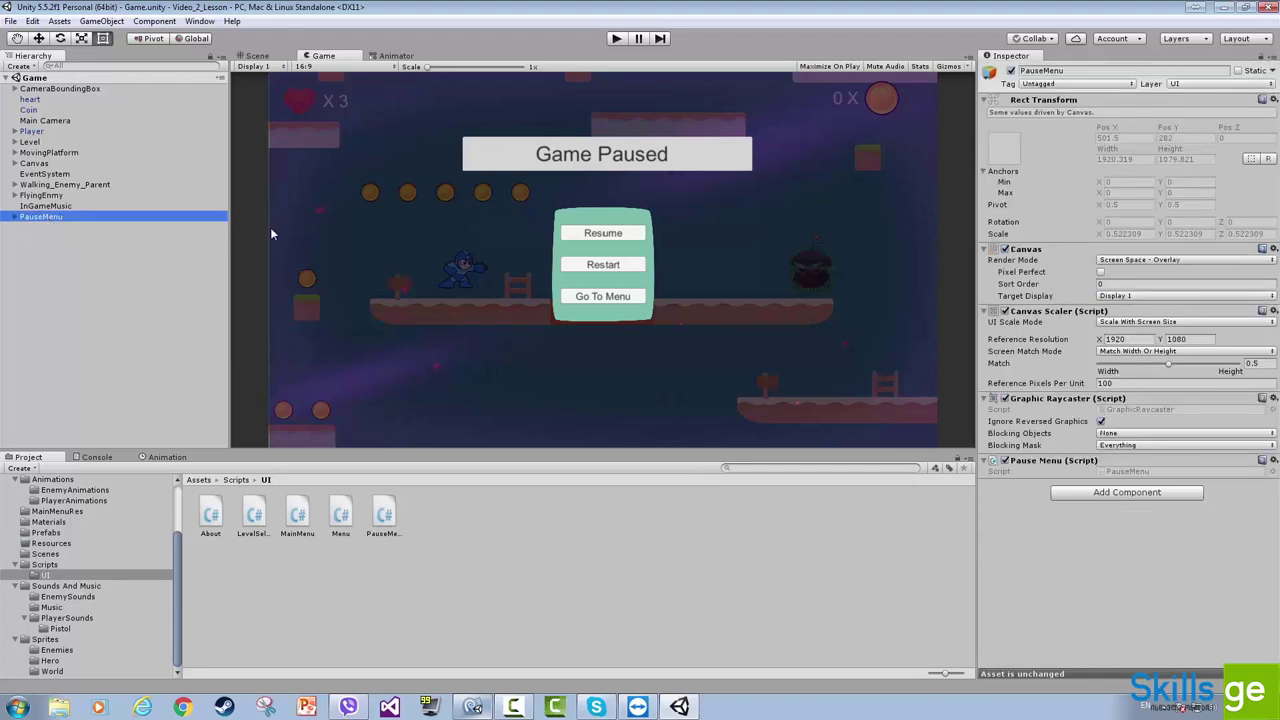
key(ctrl+d)
click(201, 229)
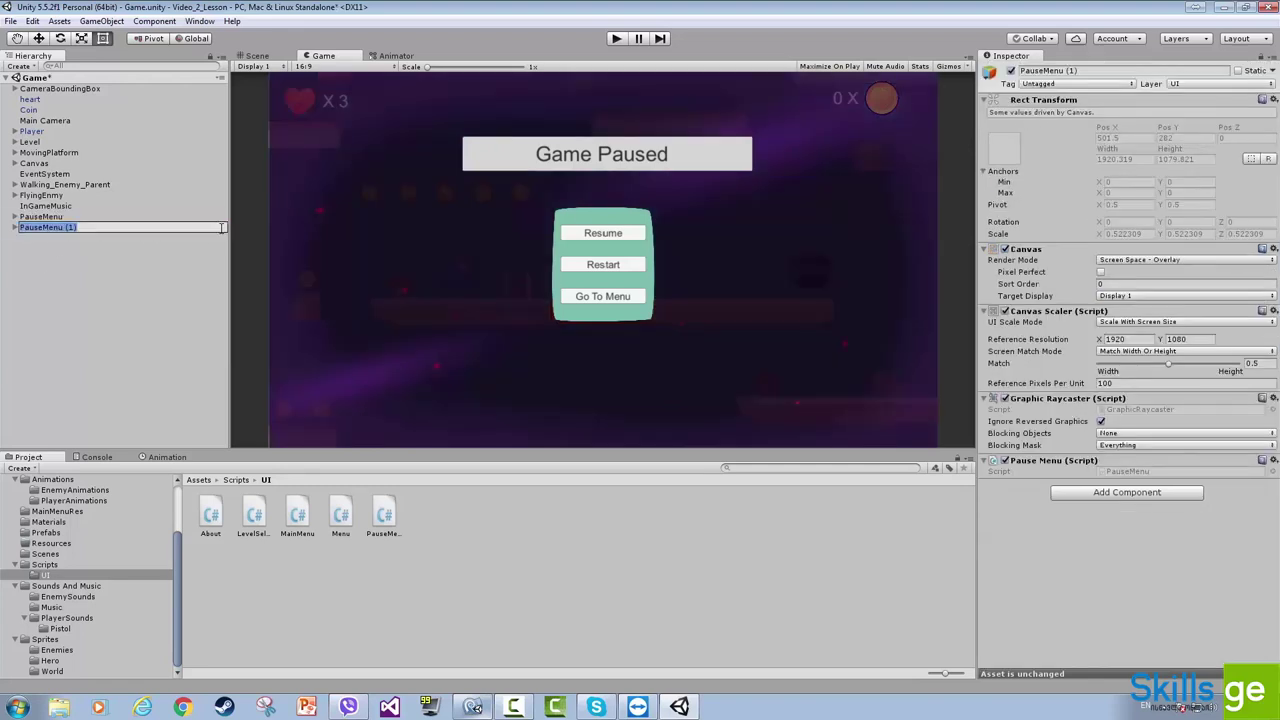
text(GameOverMenu)
key(Return)
key(ctrl+s)
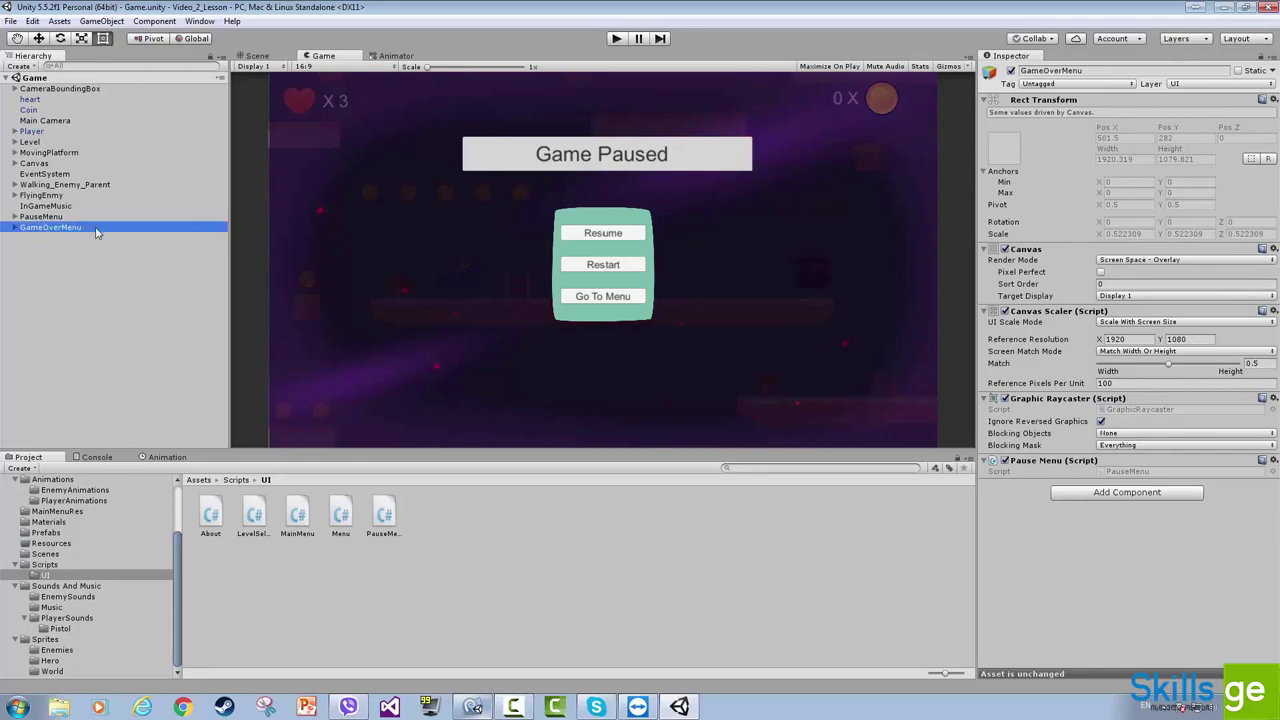
Deactivate the original PauseMenu object and save the scene
click(46, 217)
click(1011, 71)
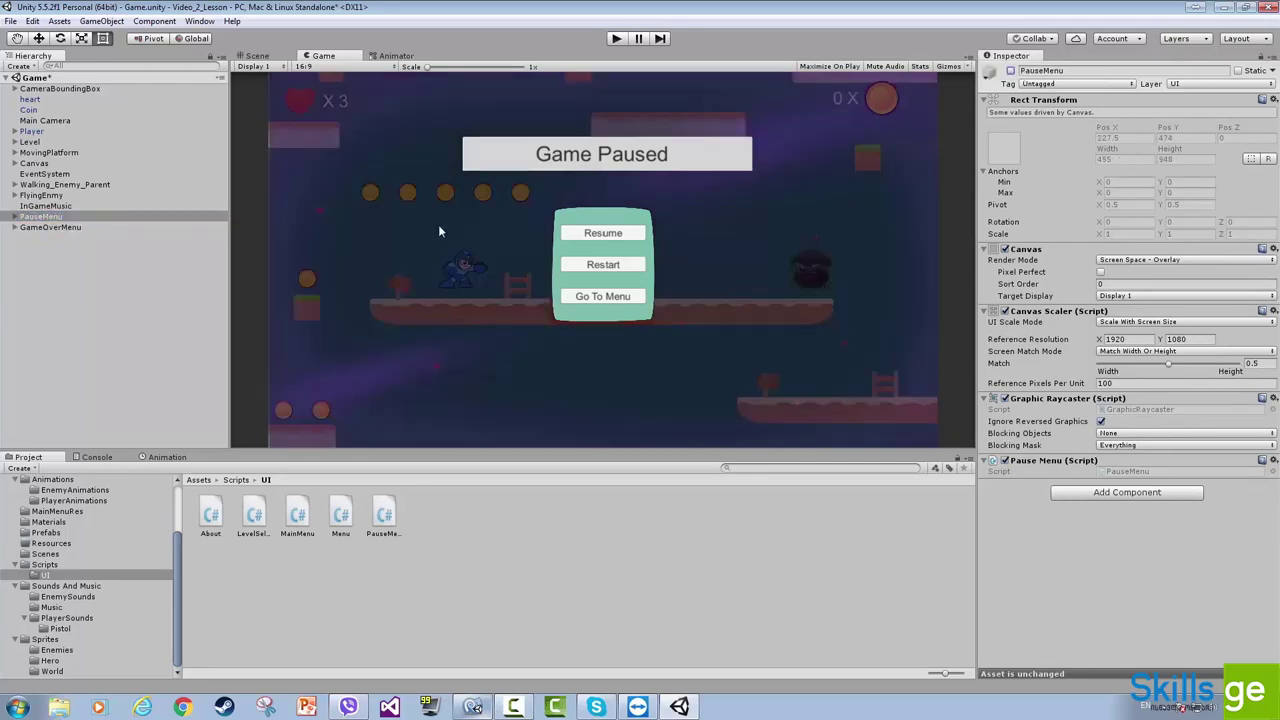
click(62, 308)
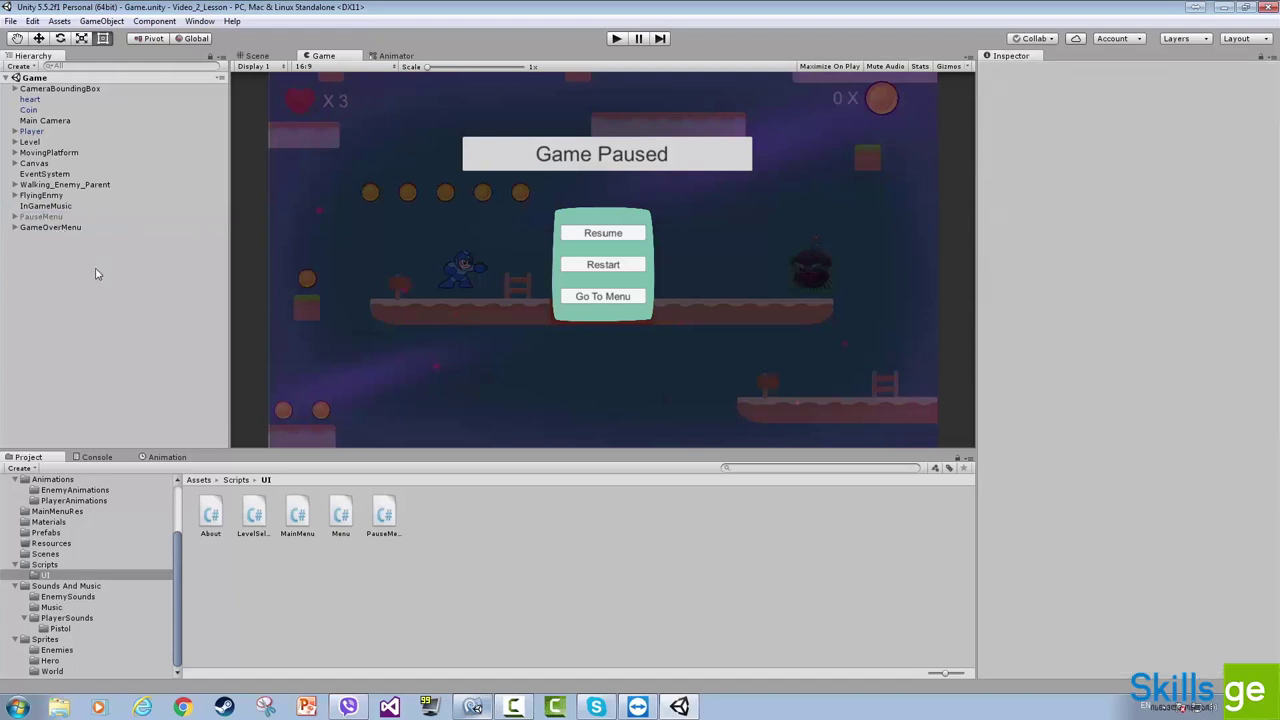
Change the title text in GameOverMenu's Panel to "Game Over"
click(13, 229)
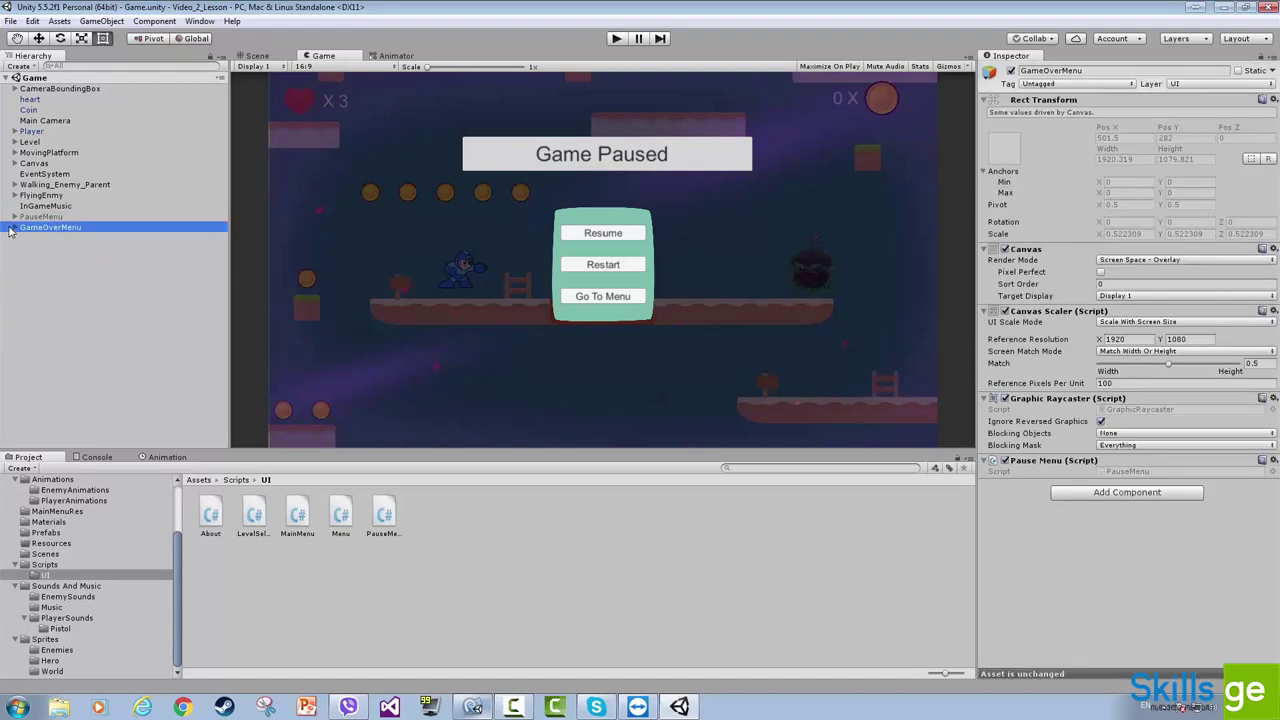
click(14, 228)
click(24, 238)
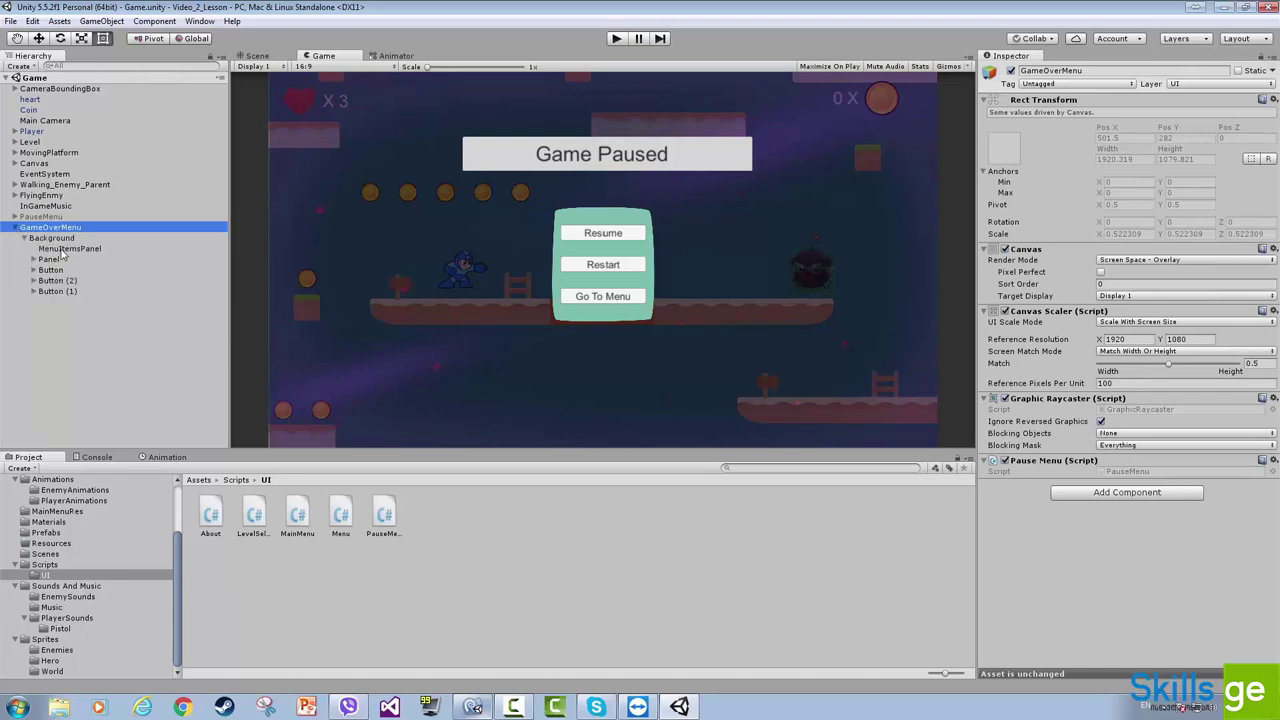
click(33, 259)
click(55, 270)
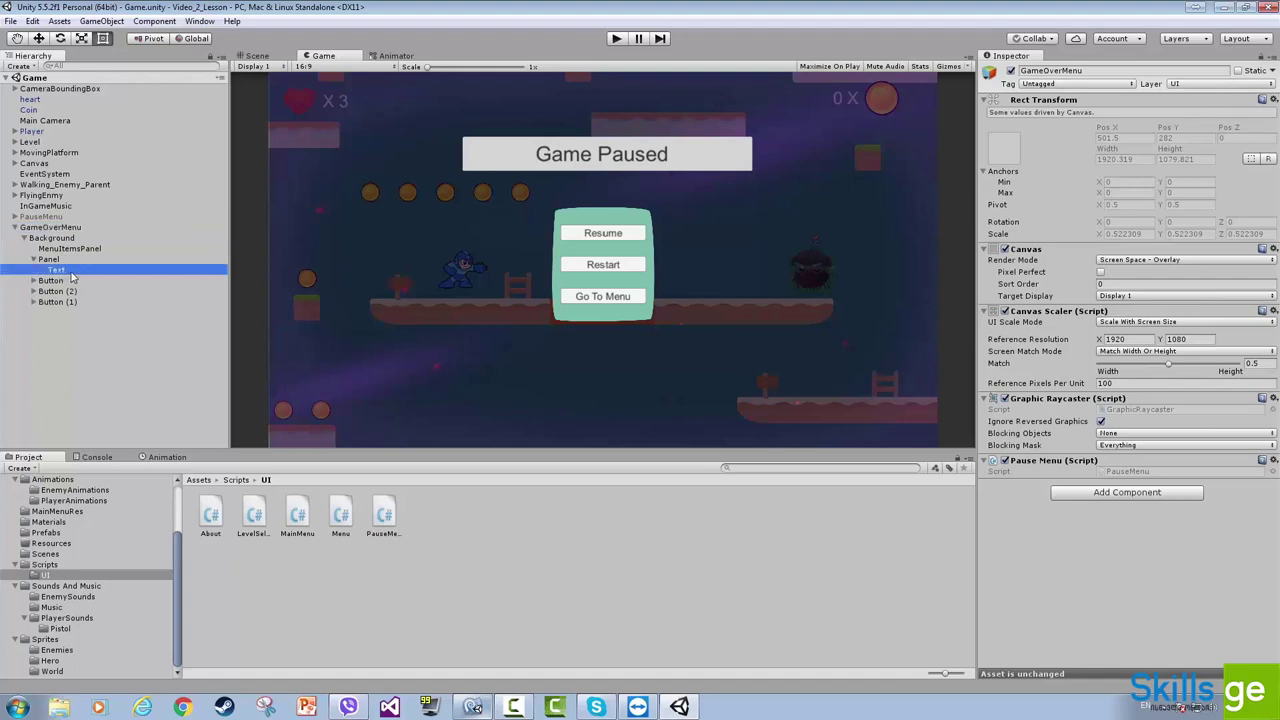
click(1053, 266)
text(Game Over)
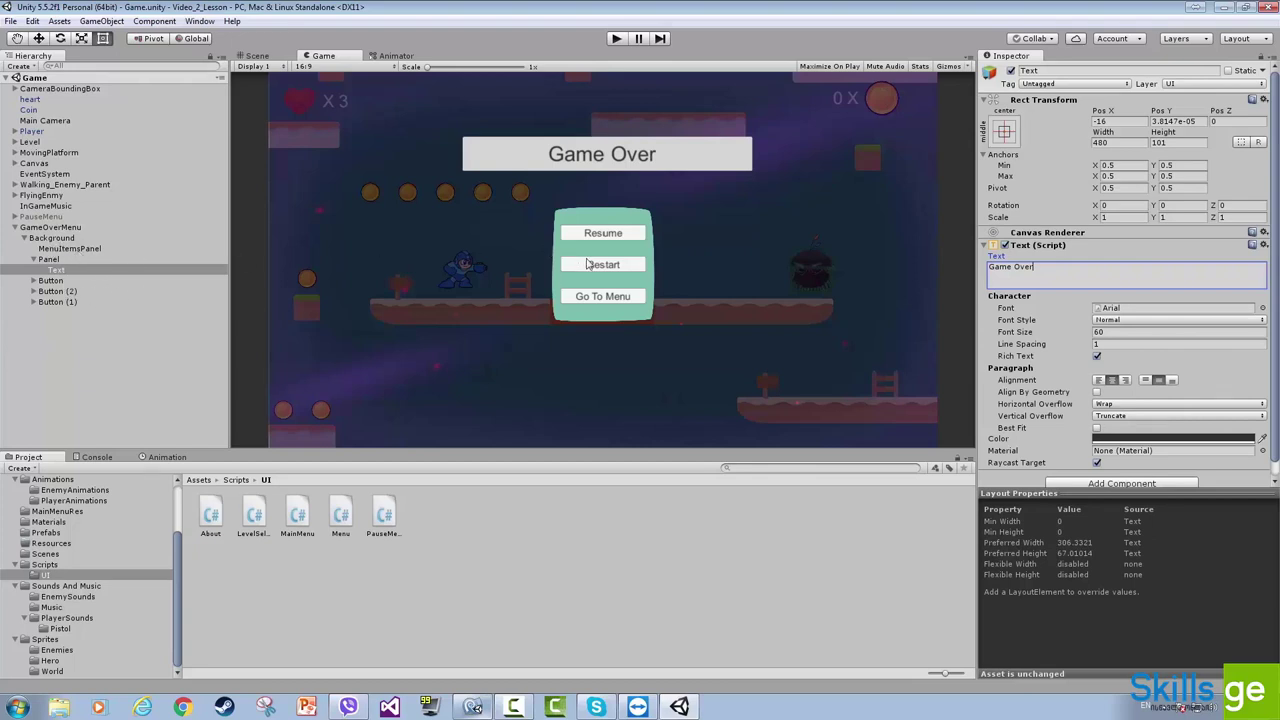
Stretch GameOverMenu's MenuItemsPanel downward to a height of about 765, making room for another button
click(62, 238)
click(70, 248)
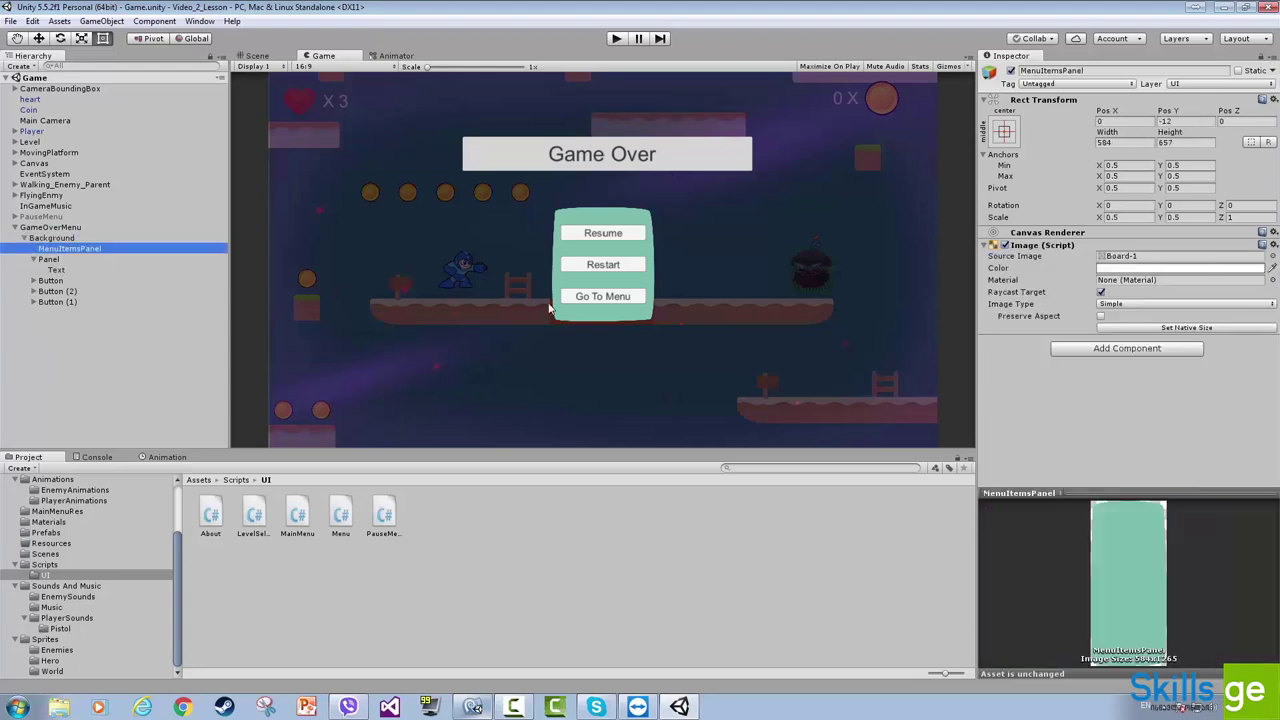
click(257, 56)
drag(613, 287, 613, 302)
click(34, 259)
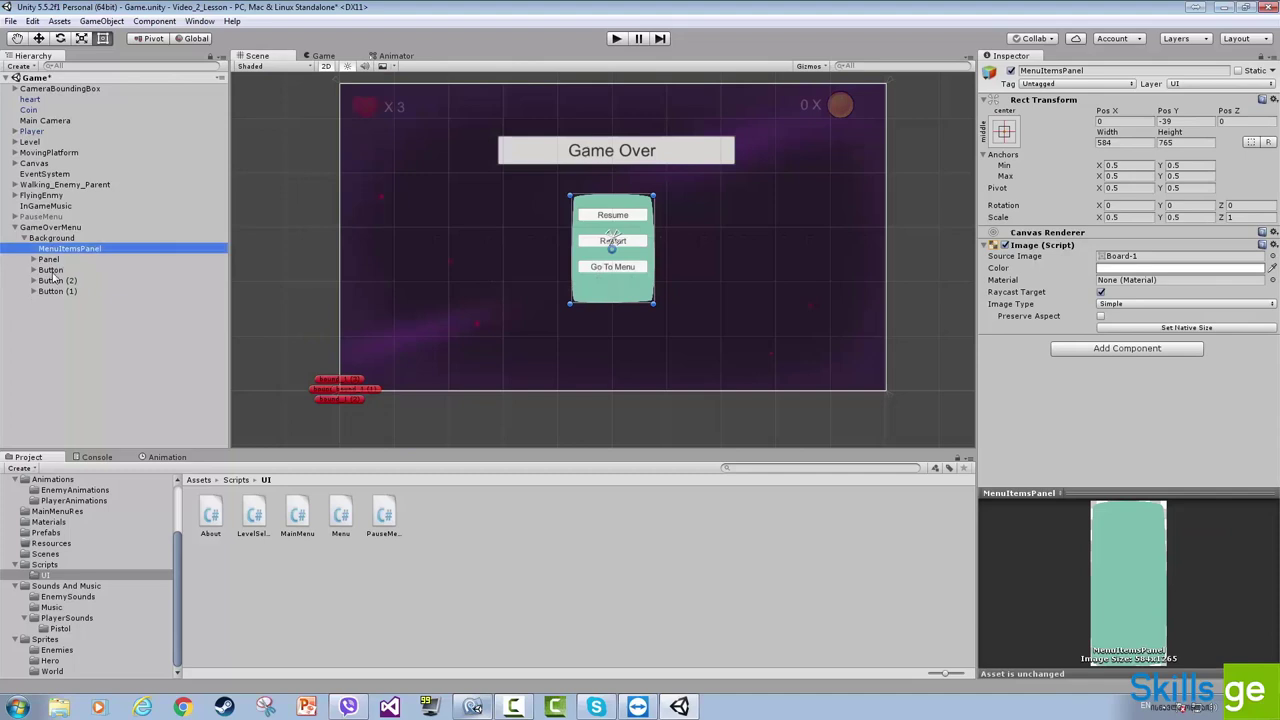
Move the Restart and Go To Menu buttons down together, leaving a gap below the Resume button
click(50, 270)
click(313, 275)
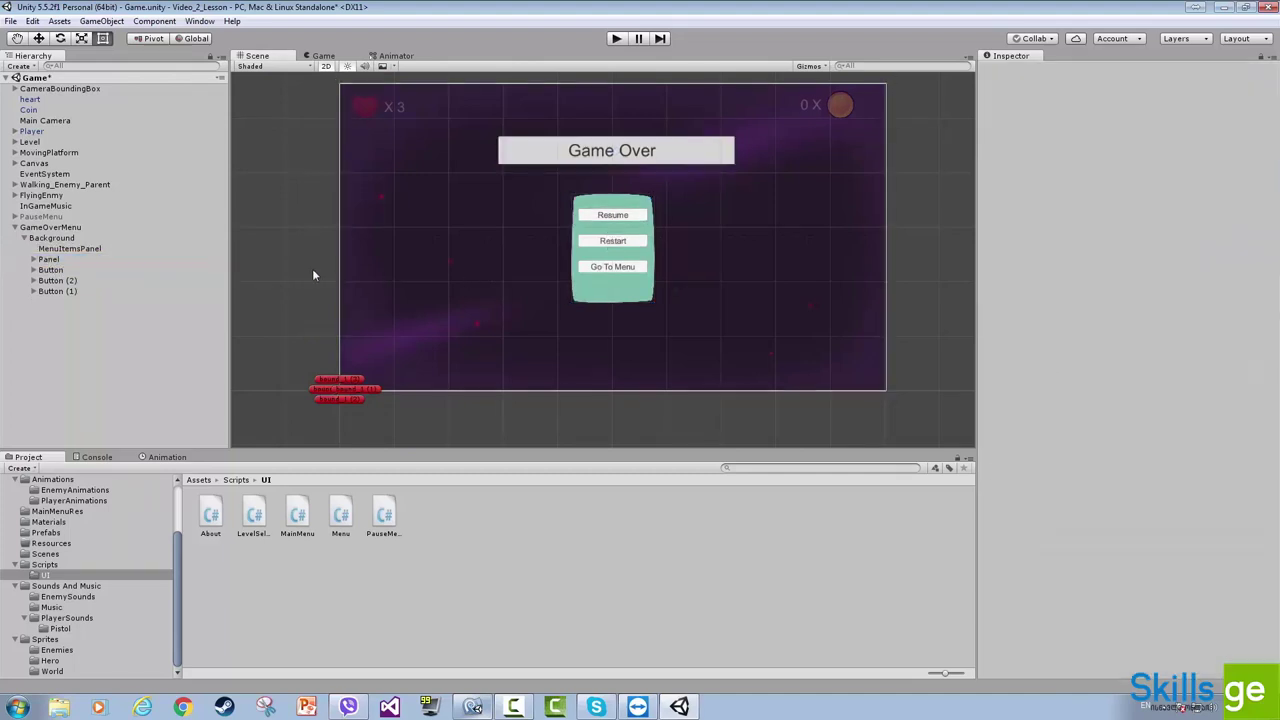
click(76, 262)
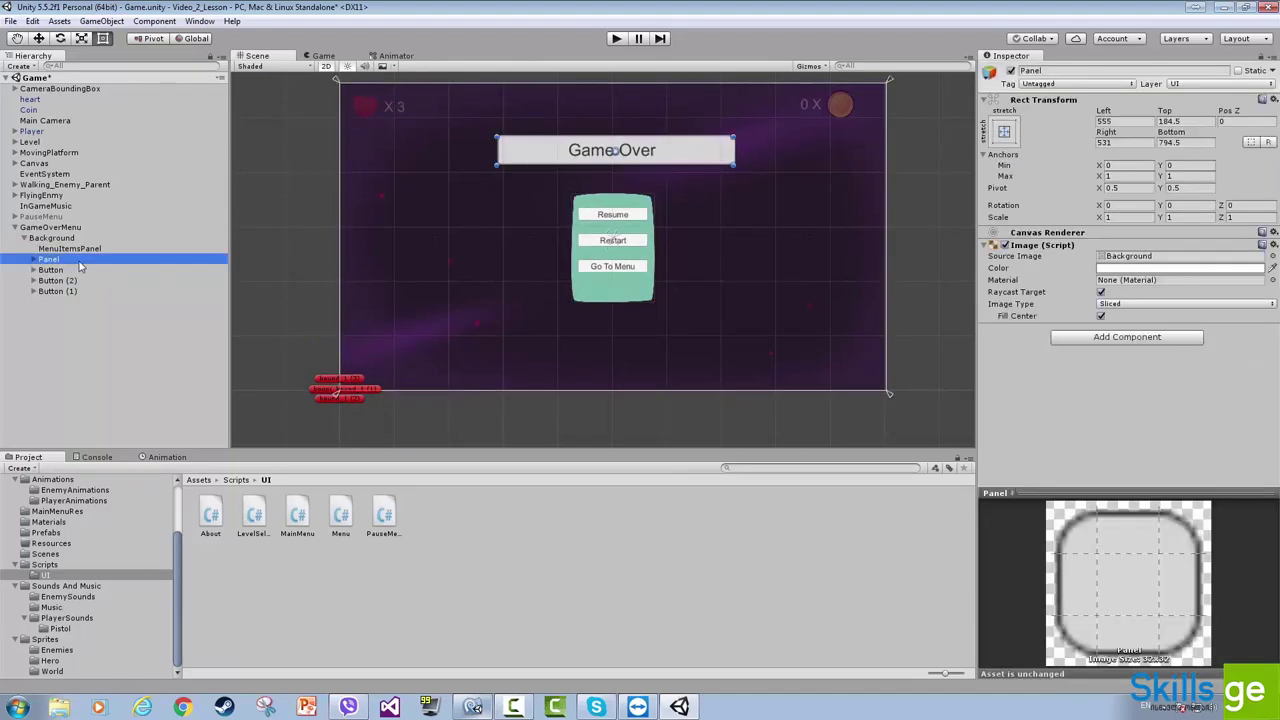
click(92, 271)
click(57, 281)
click(50, 270)
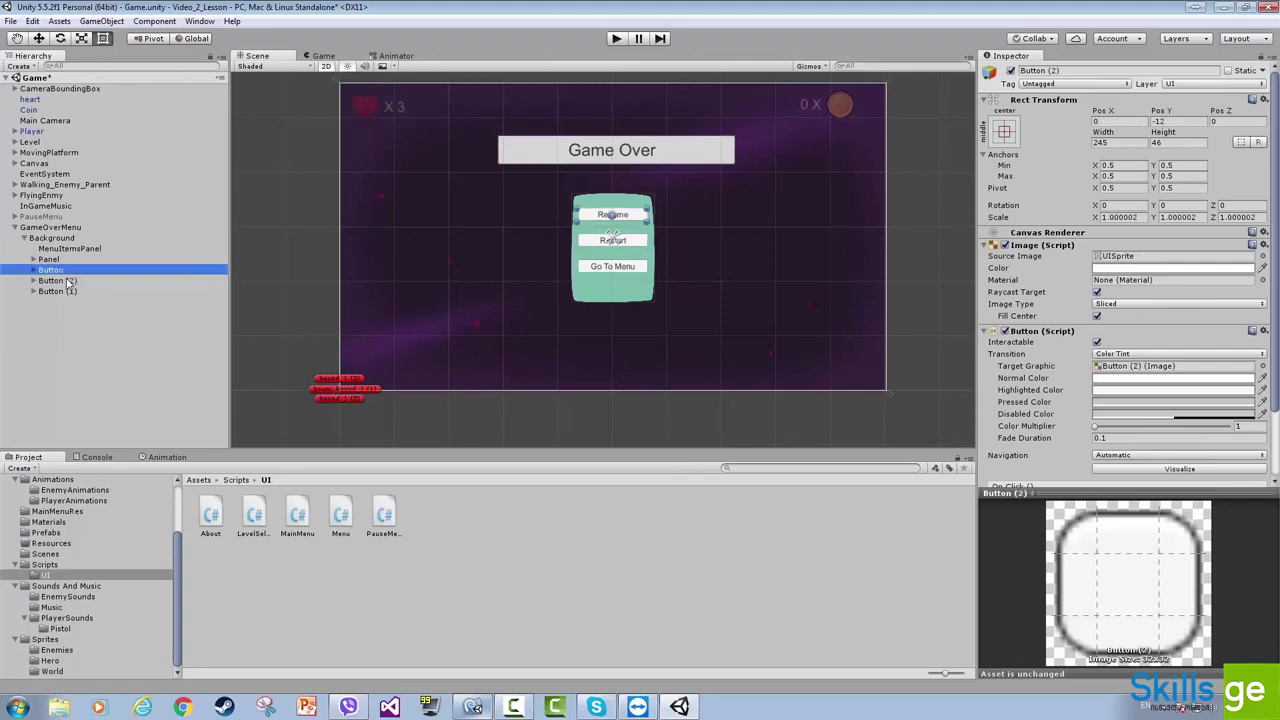
shift+click(62, 290)
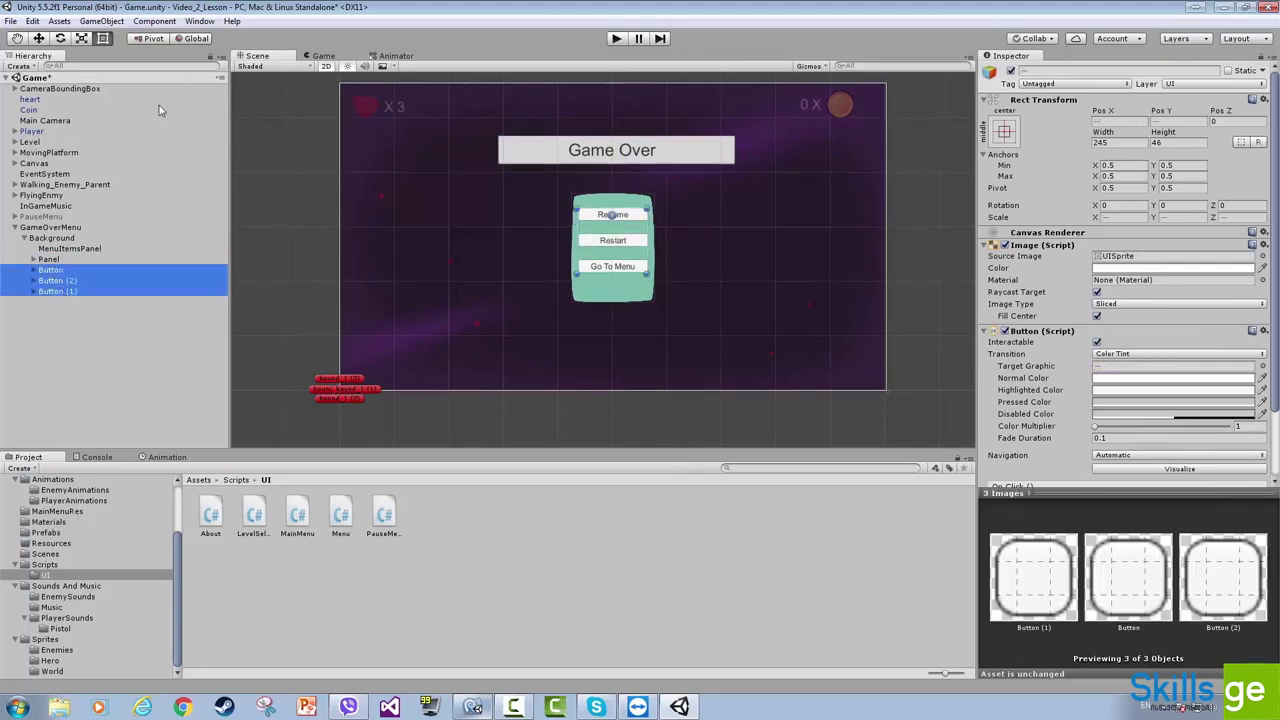
click(39, 38)
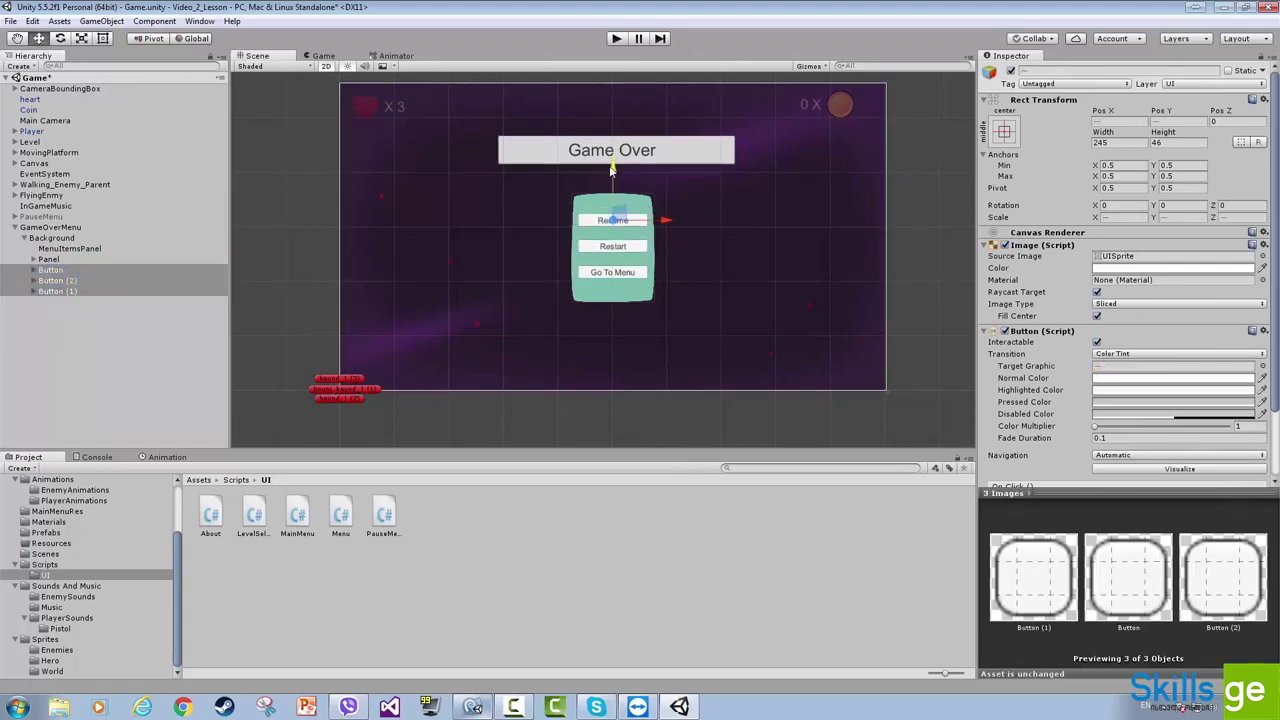
click(62, 285)
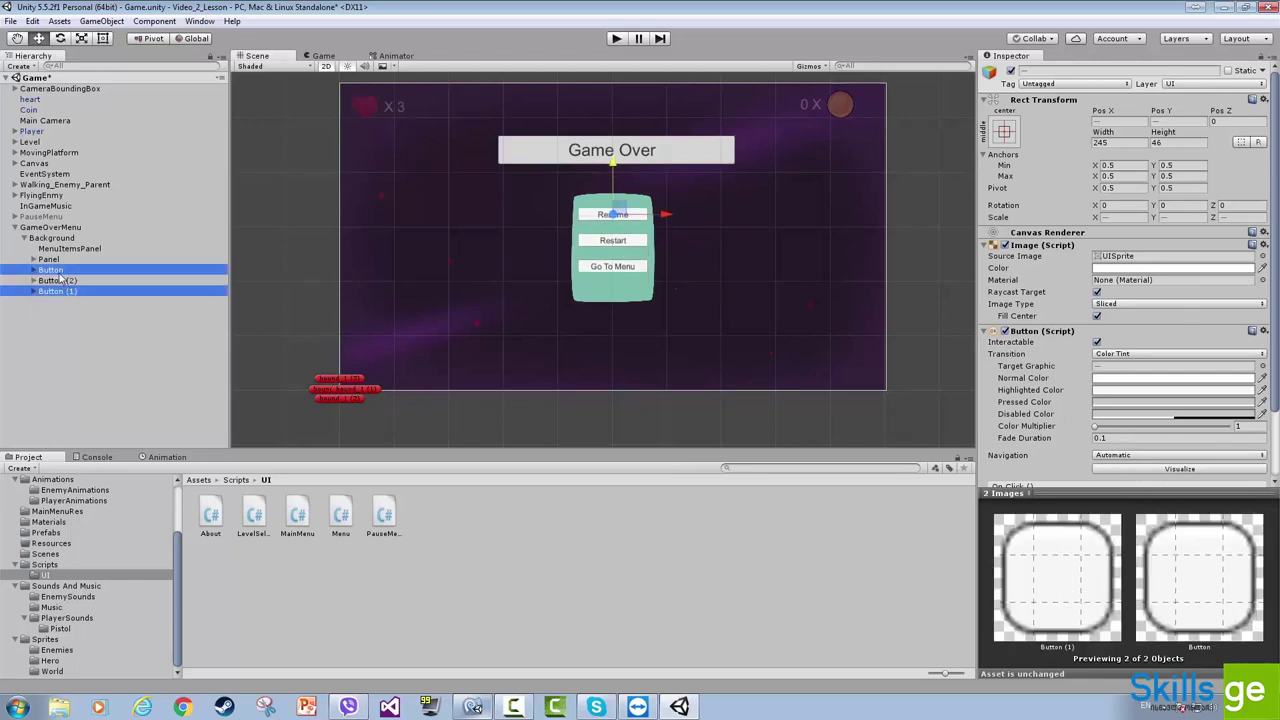
ctrl+click(57, 291)
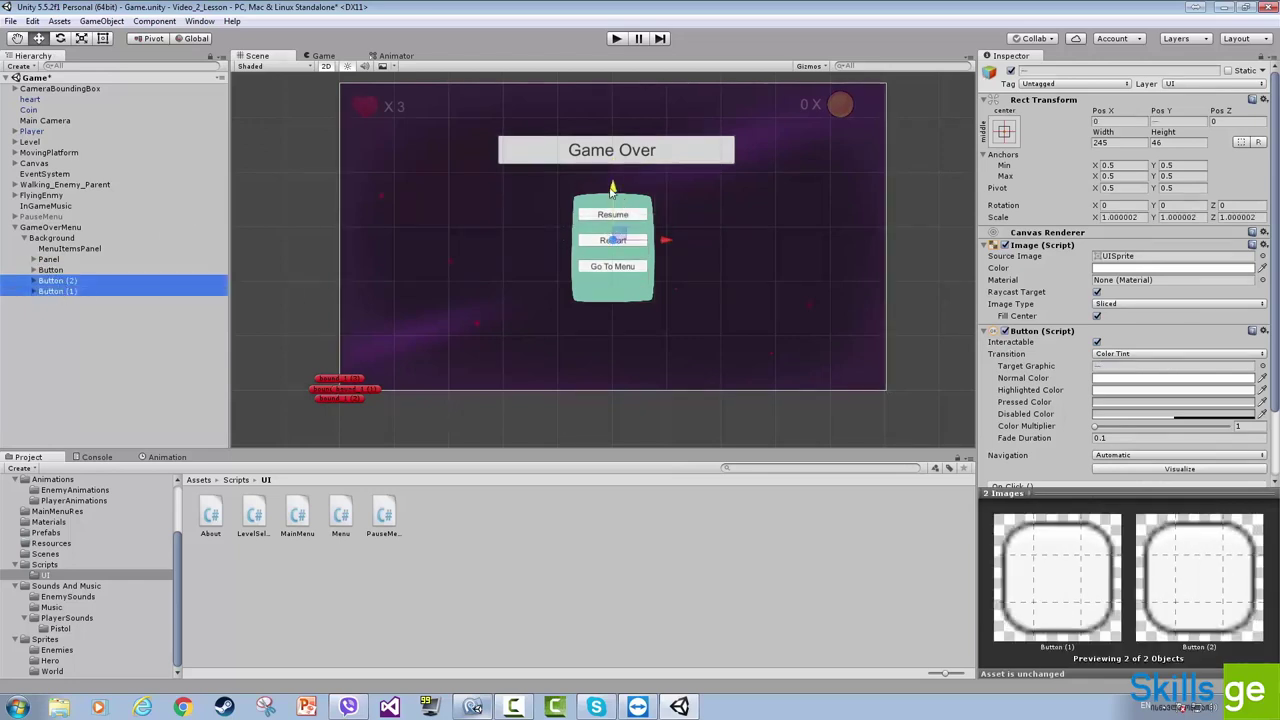
drag(612, 190, 612, 209)
Duplicate the Resume button and place the copy in the gap above Restart, at about Pos Y -1
click(67, 271)
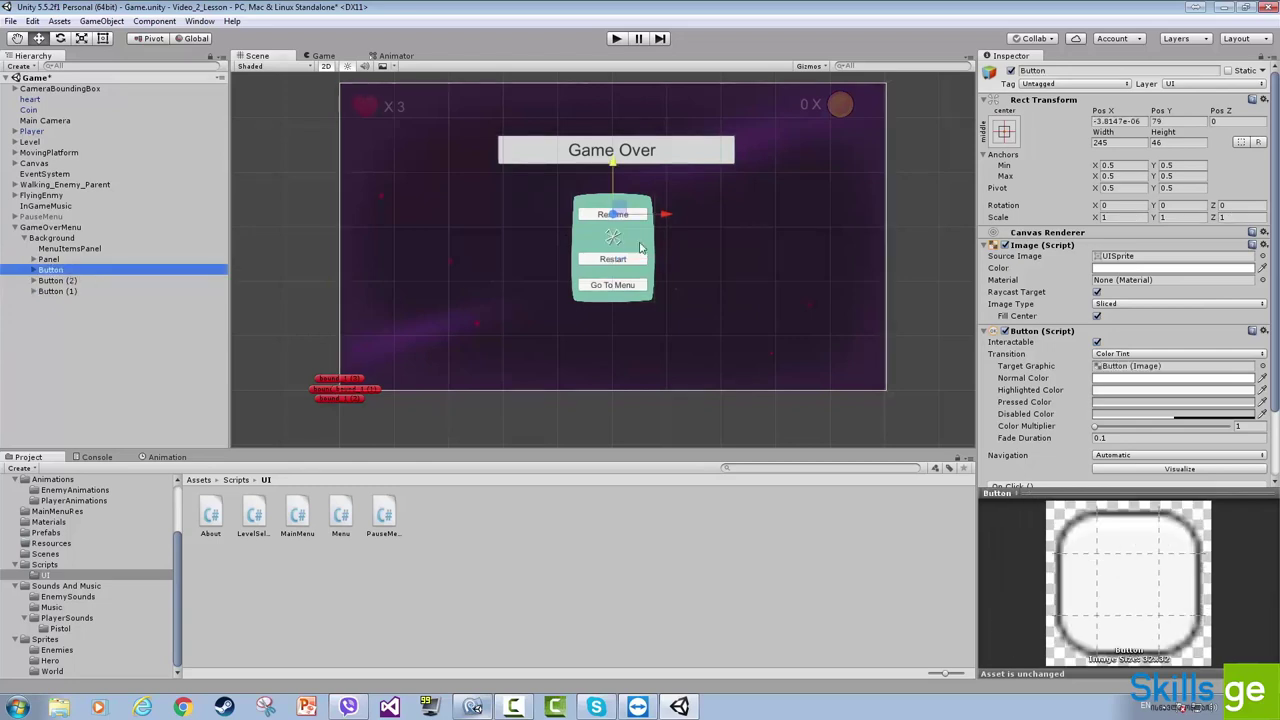
key(ctrl+d)
drag(613, 163, 613, 185)
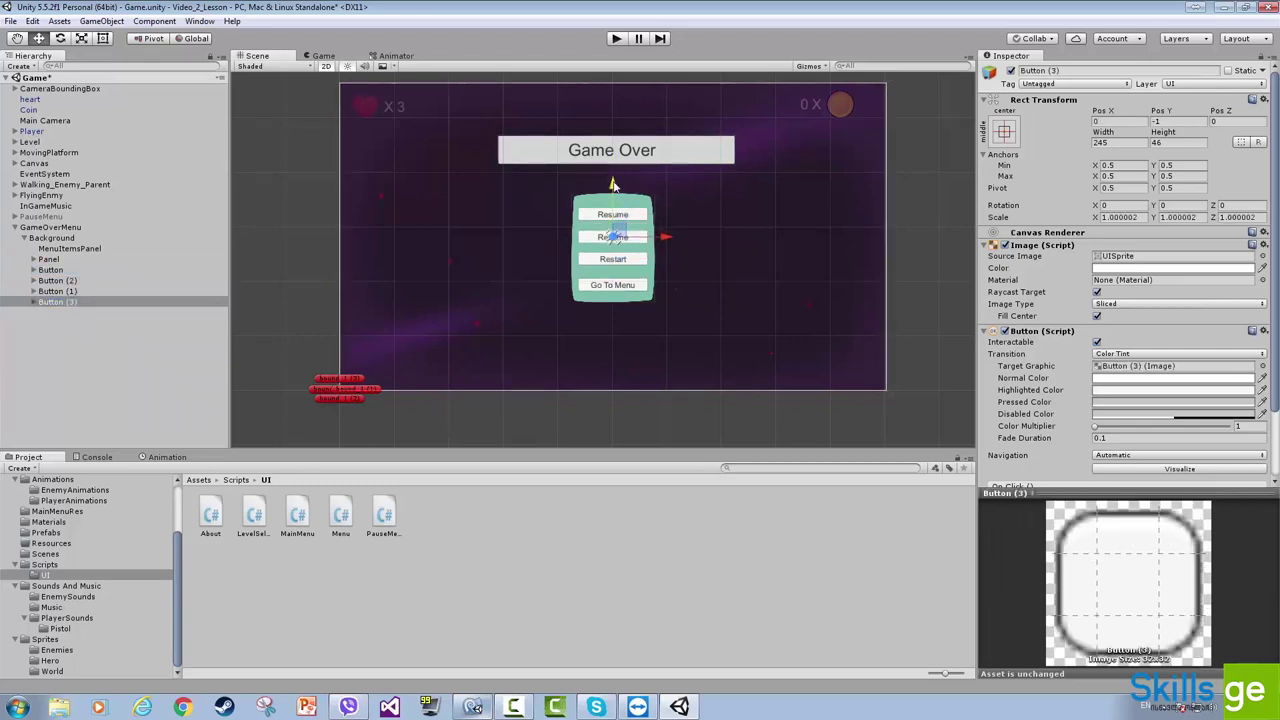
Change the duplicated button's label to "Load Checkpoint", save the scene and check the menu in the Game view
click(34, 301)
click(56, 313)
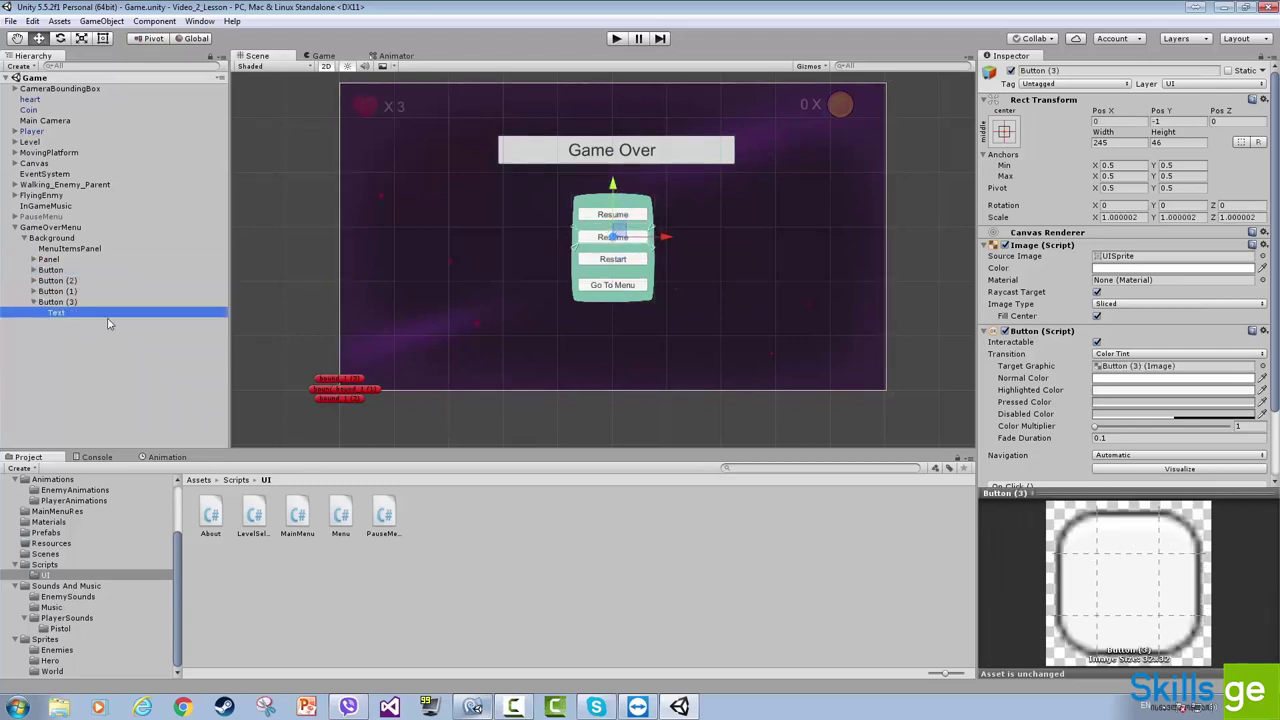
click(1048, 271)
text(Lo)
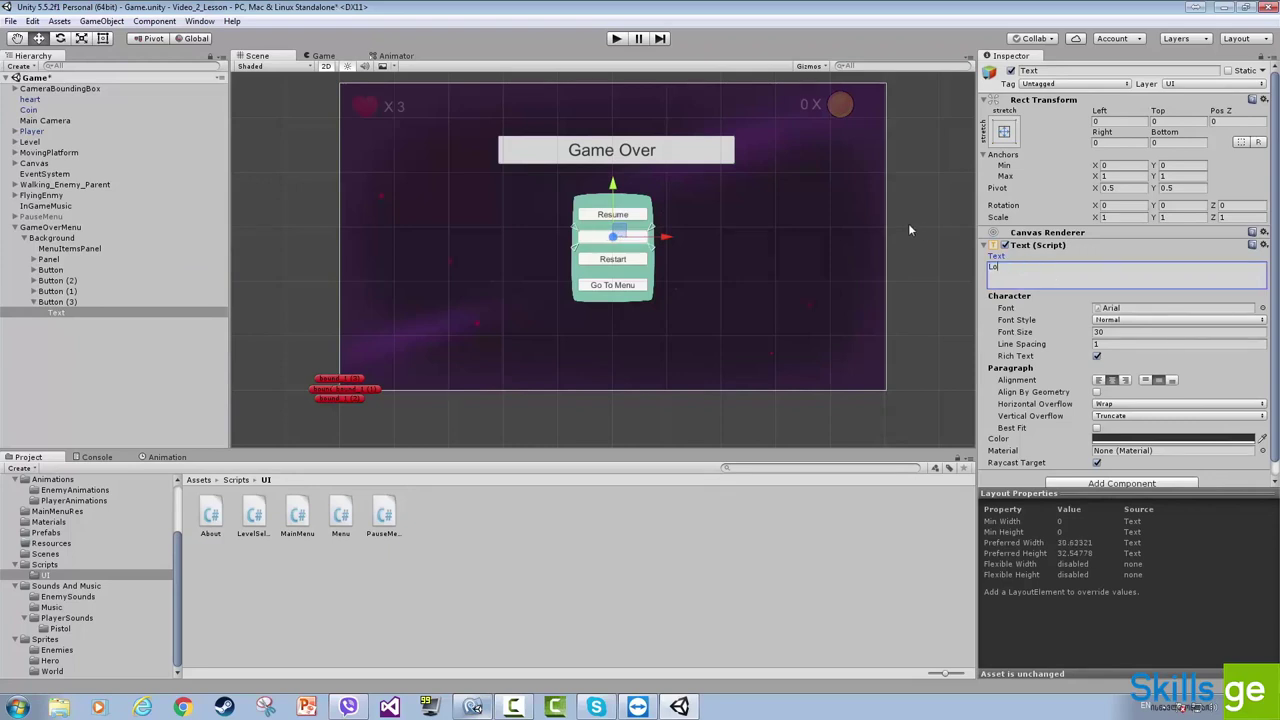
text(ad Checkpoint)
key(ctrl+s)
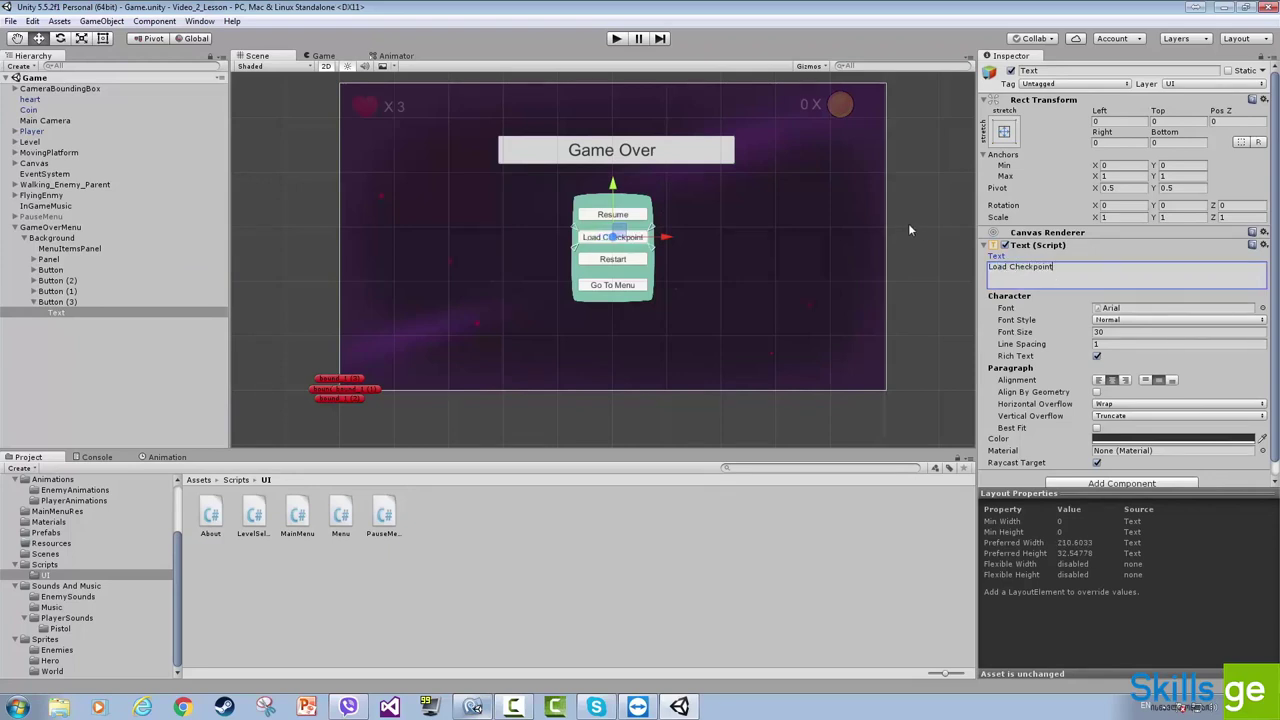
click(315, 56)
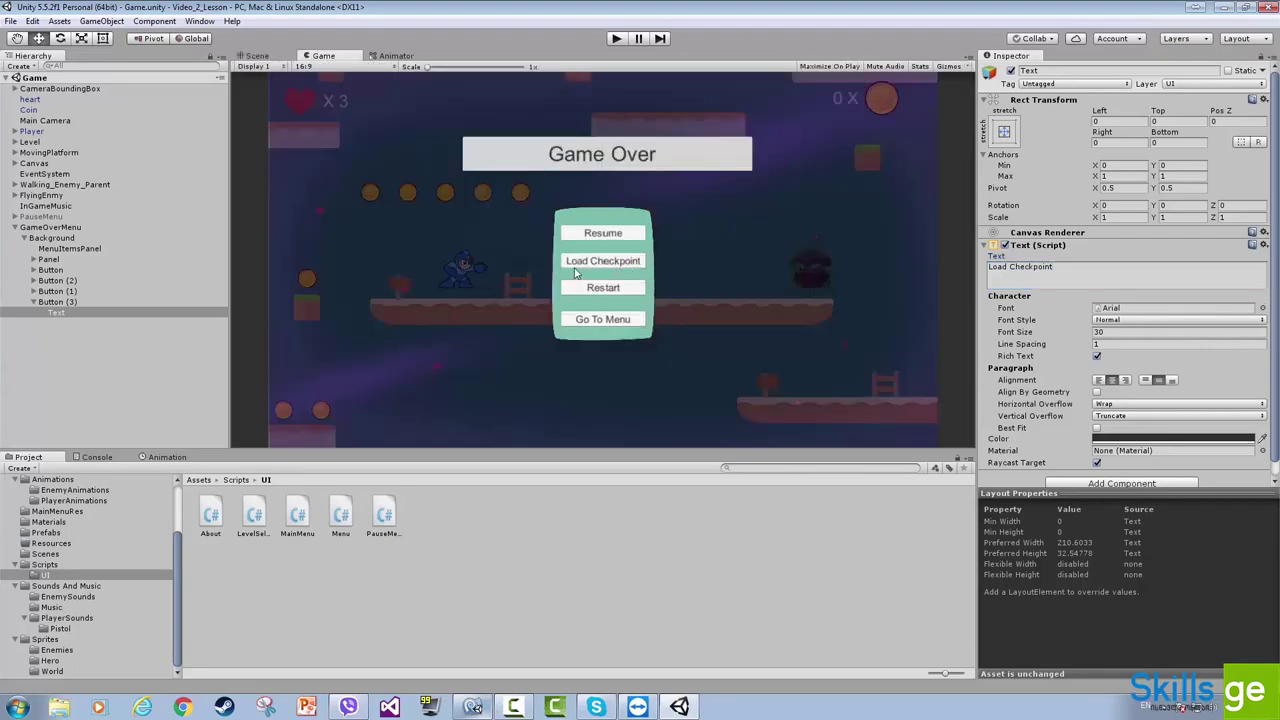
click(33, 302)
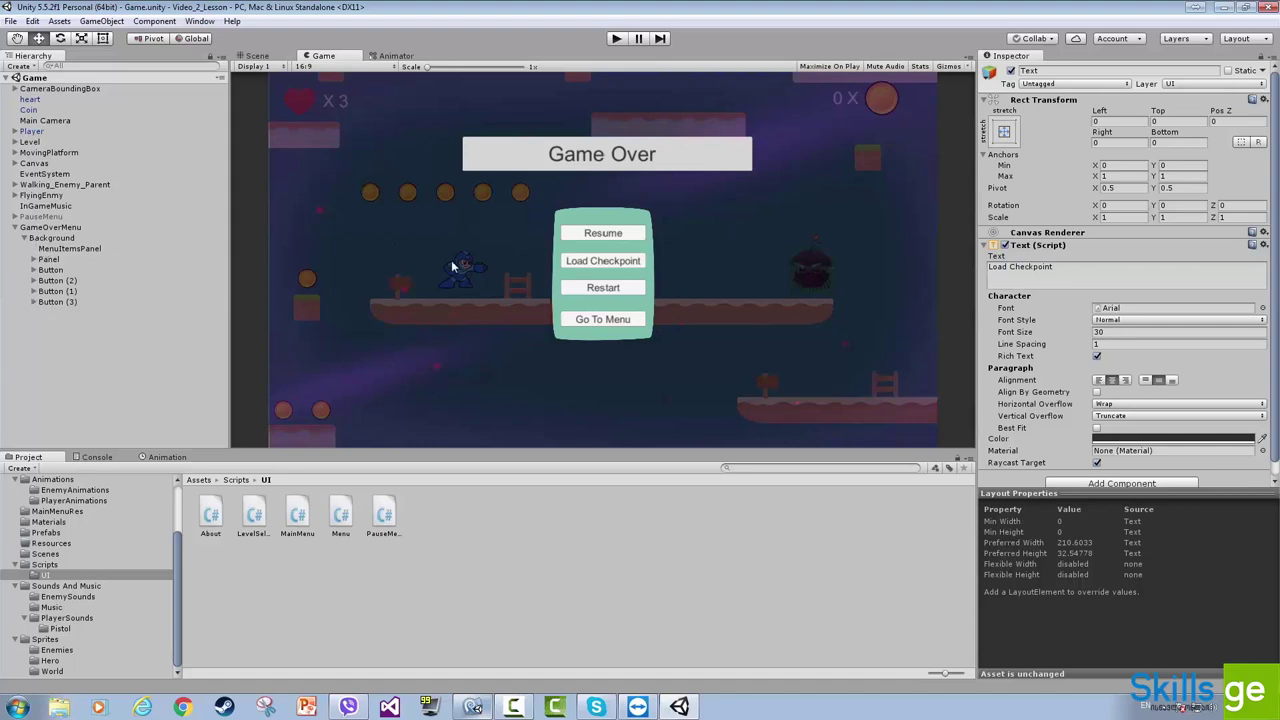
Create a C# script named GameOver in the Scripts/UI folder
click(51, 228)
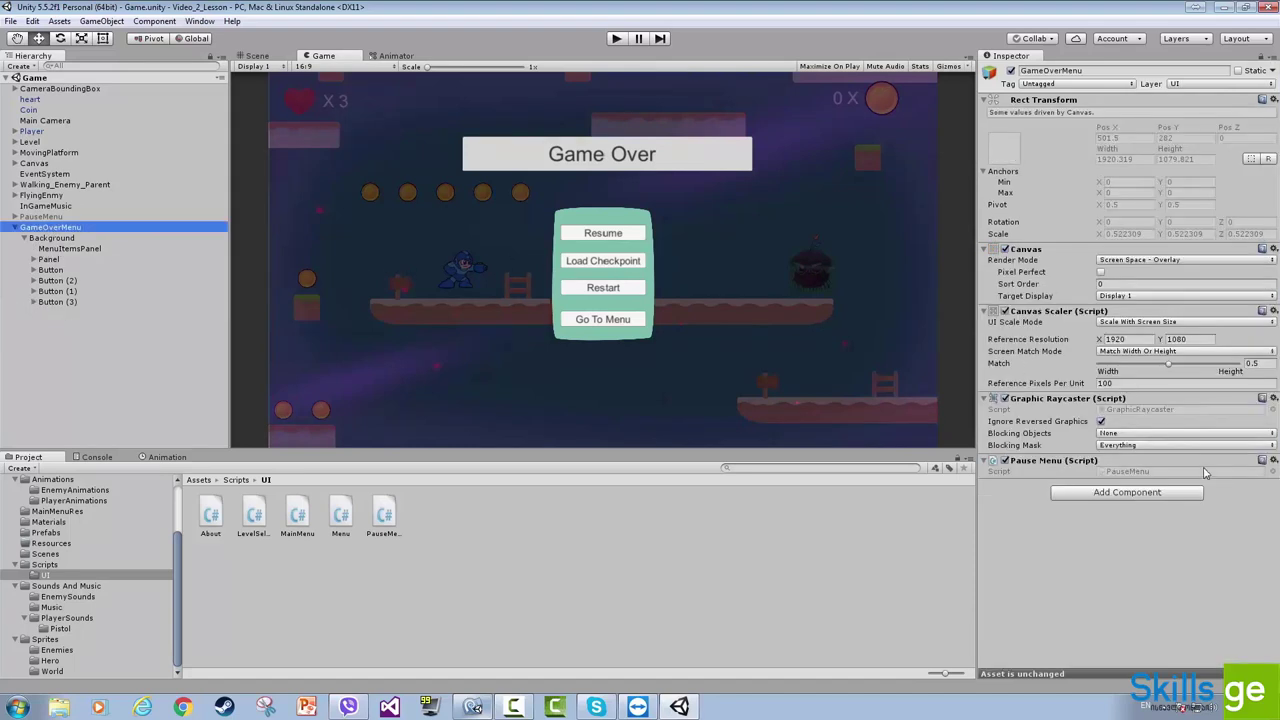
click(44, 575)
right_click(480, 520)
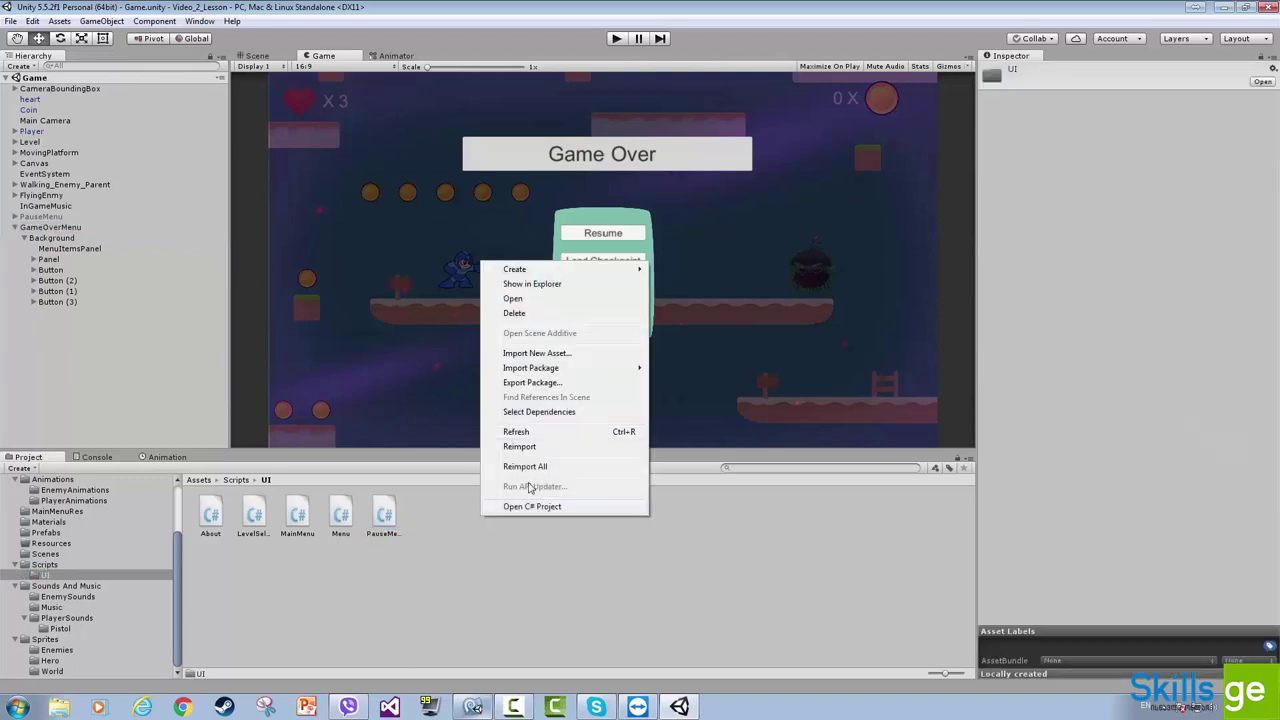
mouse_move(534, 271)
click(690, 292)
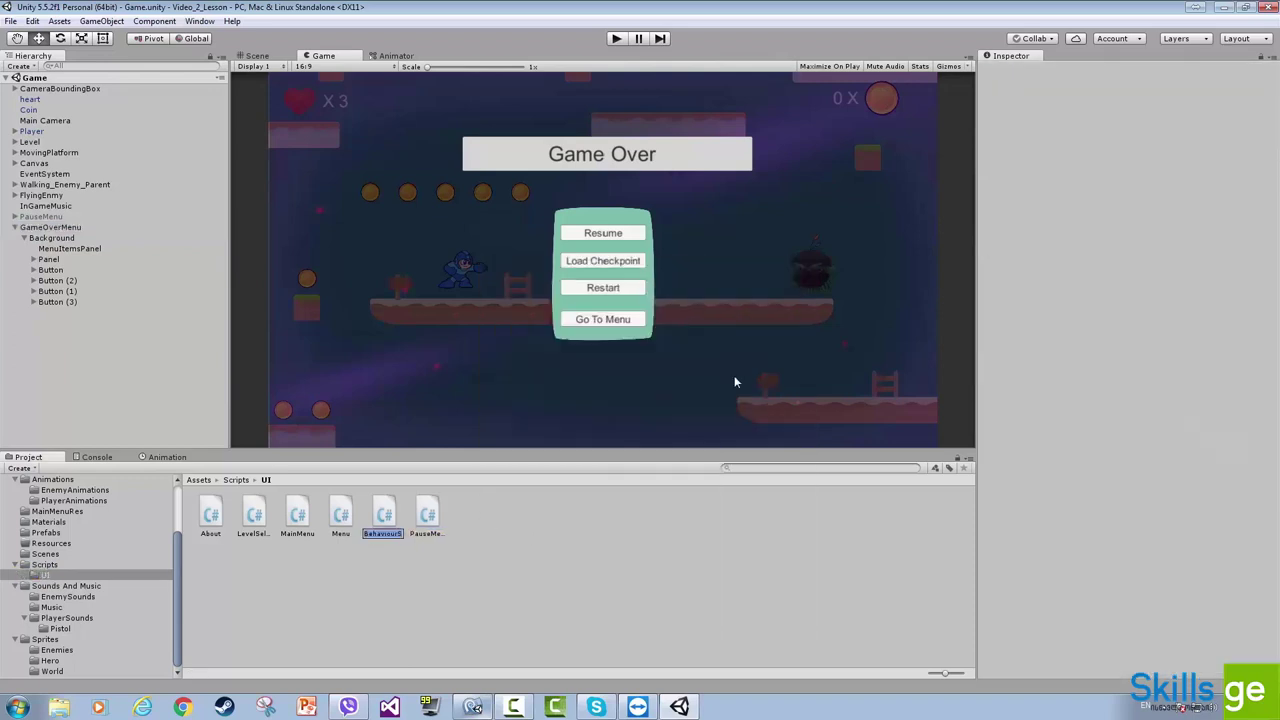
text(GameOver)
key(Return)
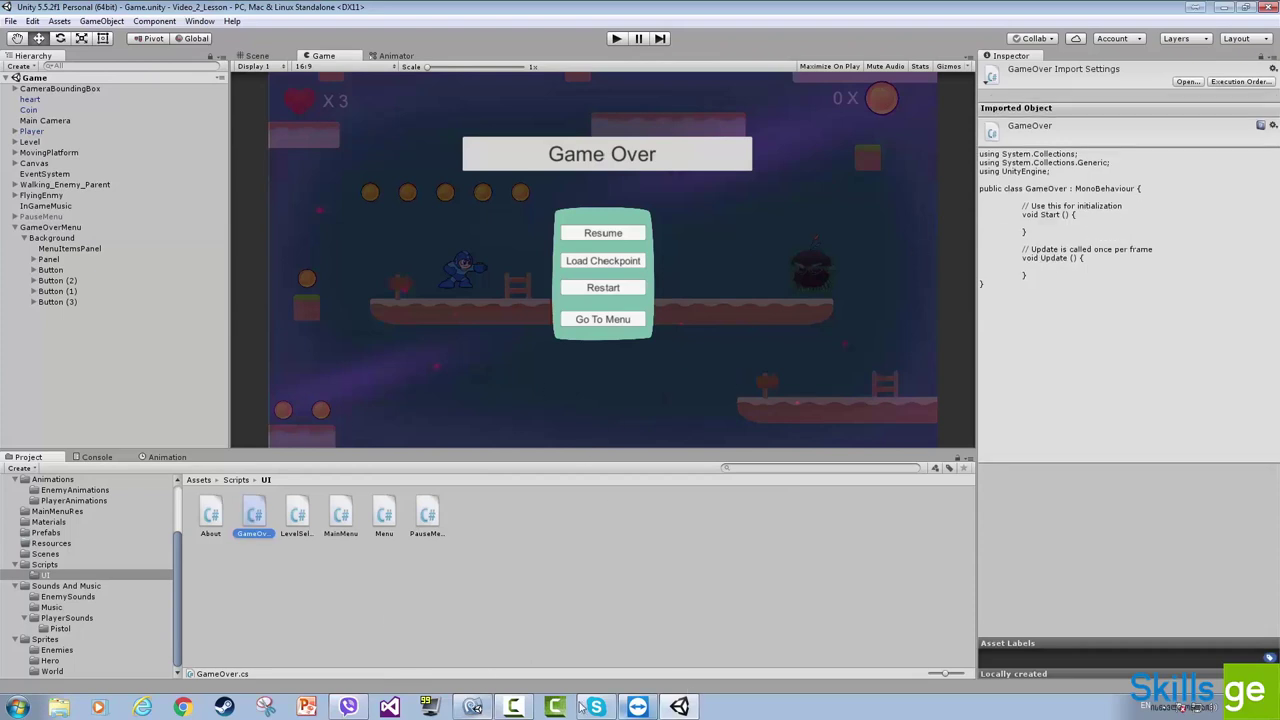
Replace the Pause Menu script component on GameOverMenu with the GameOver script and save the scene
click(49, 228)
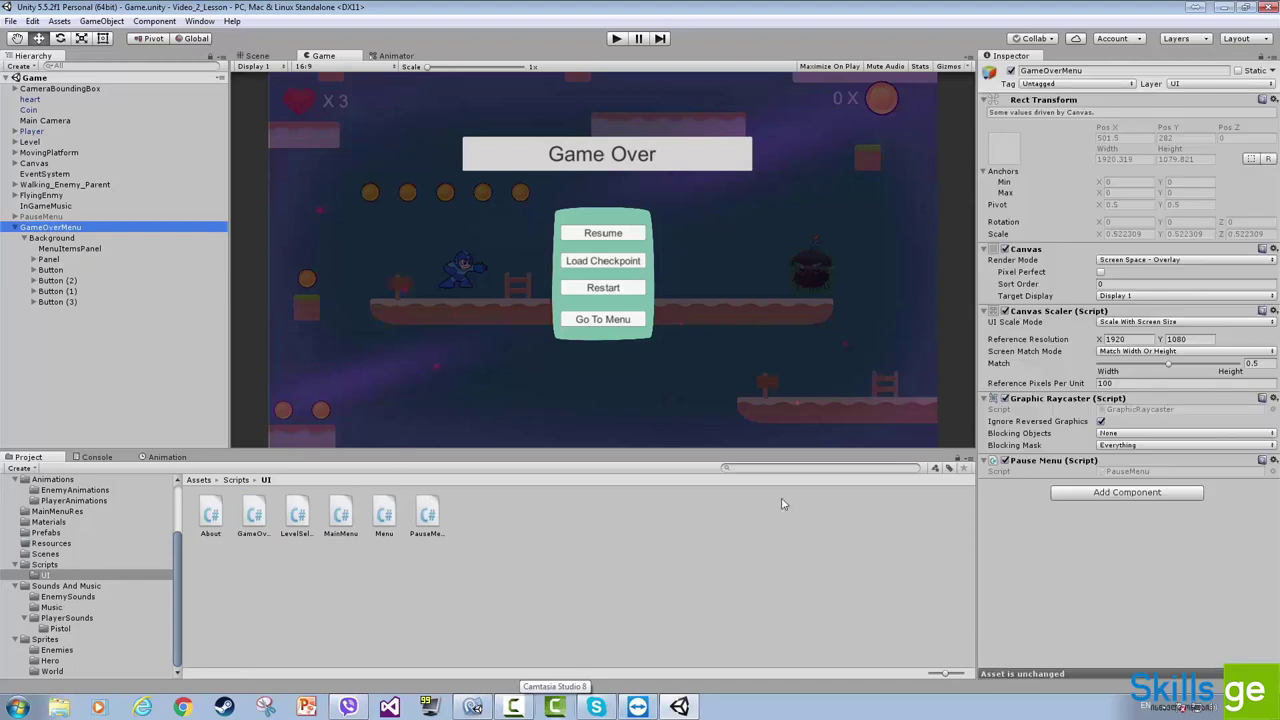
drag(255, 518, 1268, 465)
click(1270, 462)
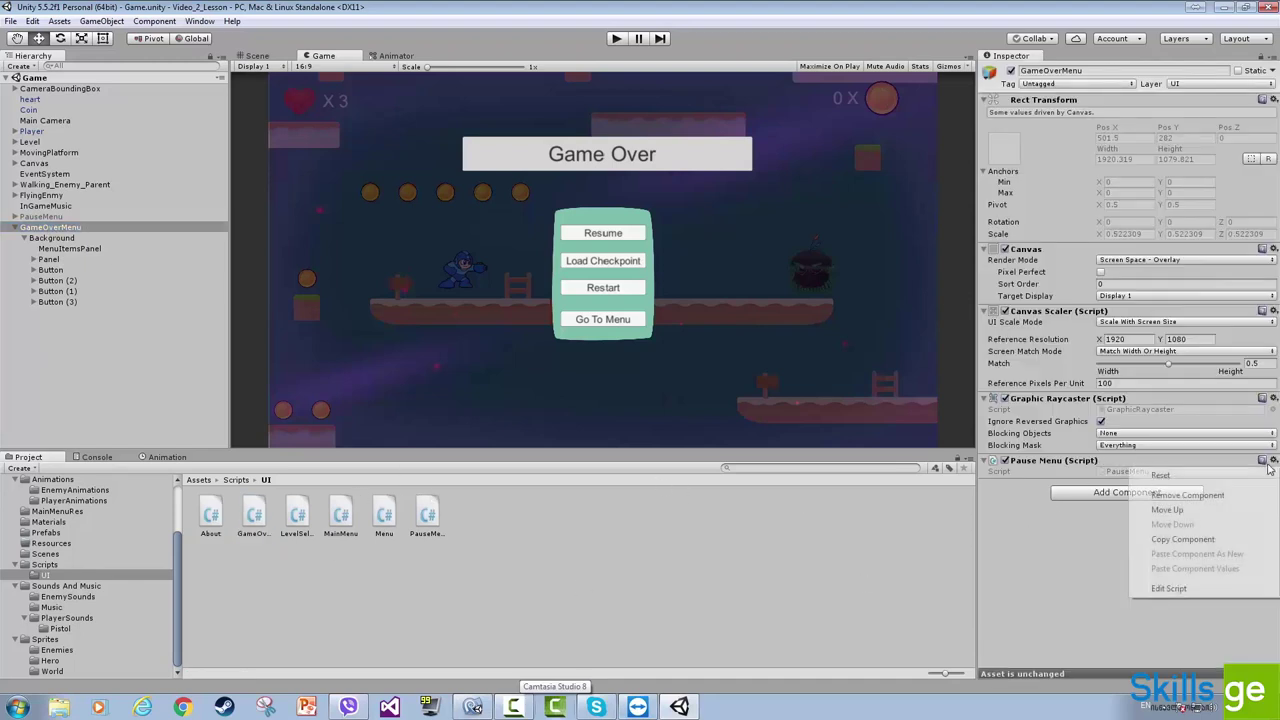
click(1190, 497)
drag(252, 516, 1075, 515)
key(ctrl+s)
Open the GameOver script in MonoDevelop and make its class inherit from Menu instead of MonoBehaviour
click(1162, 474)
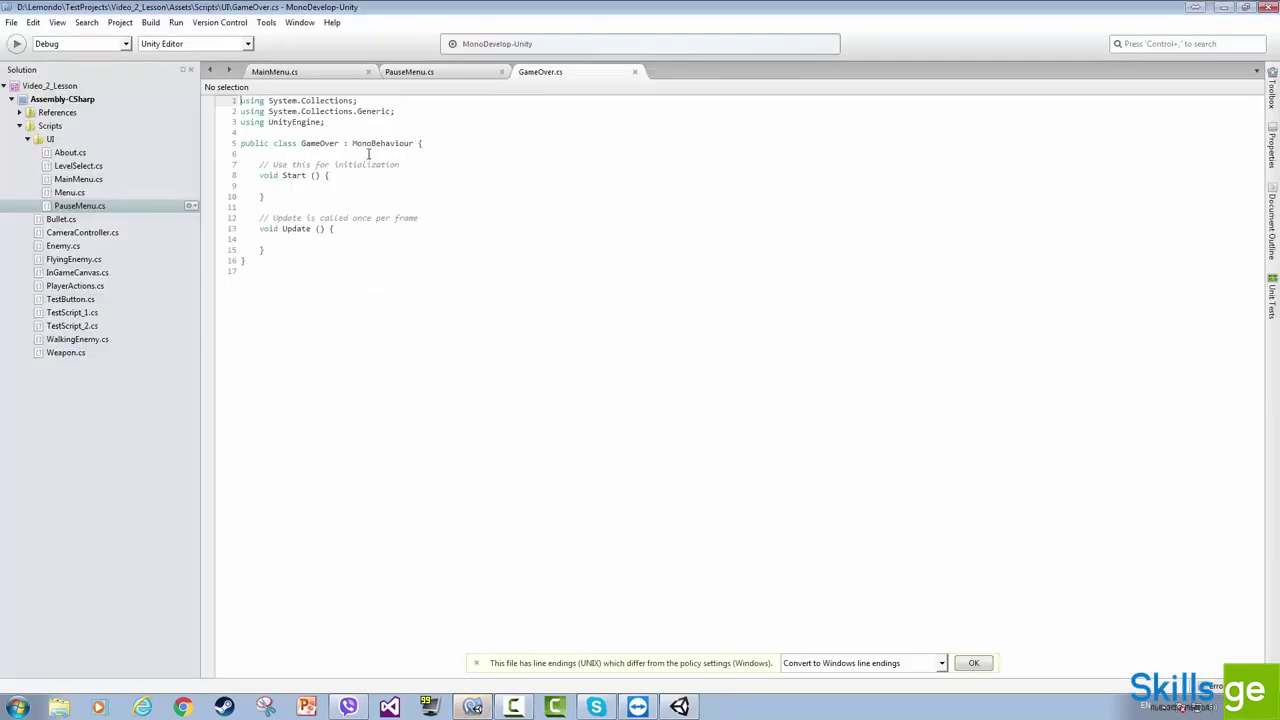
double_click(380, 143)
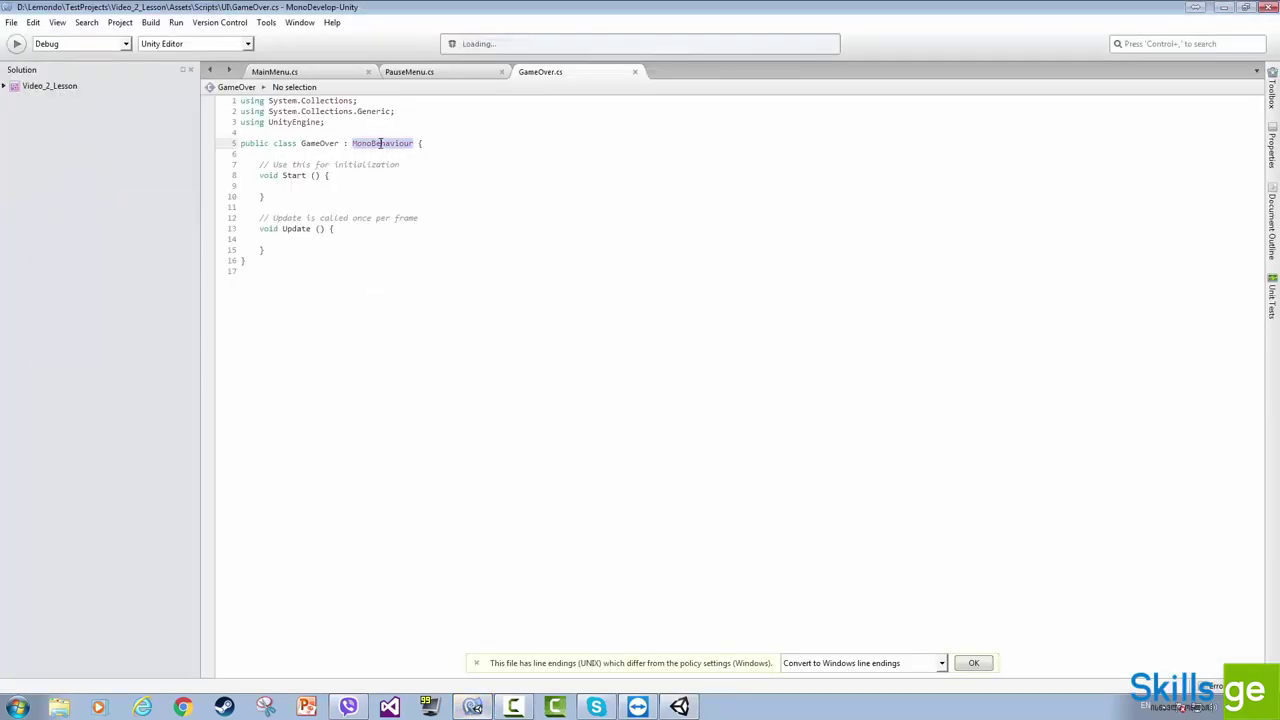
text(Menu)
key(Escape)
Add "using UnityEngine.SceneManagement;" to GameOver.cs, save it and convert the file to Windows line endings
click(313, 136)
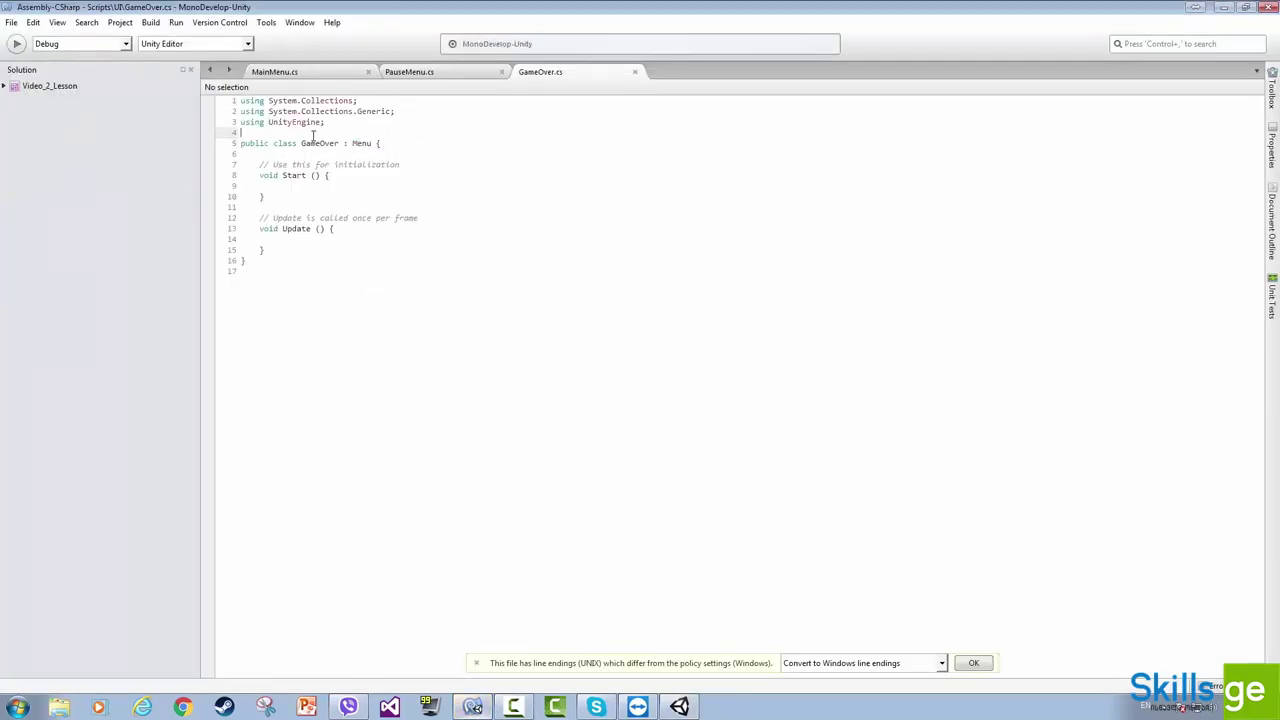
key(Return)
key(Up)
text(using)
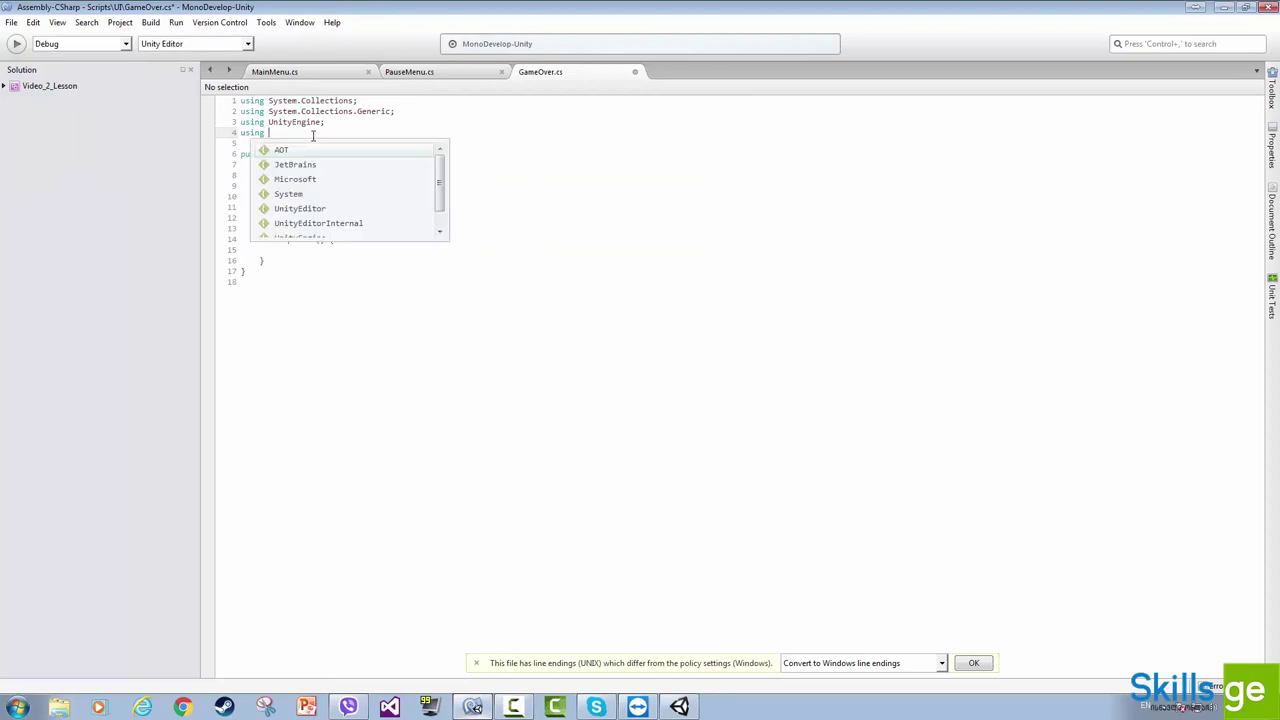
text( UnityEngine)
key(Down)
key(Down)
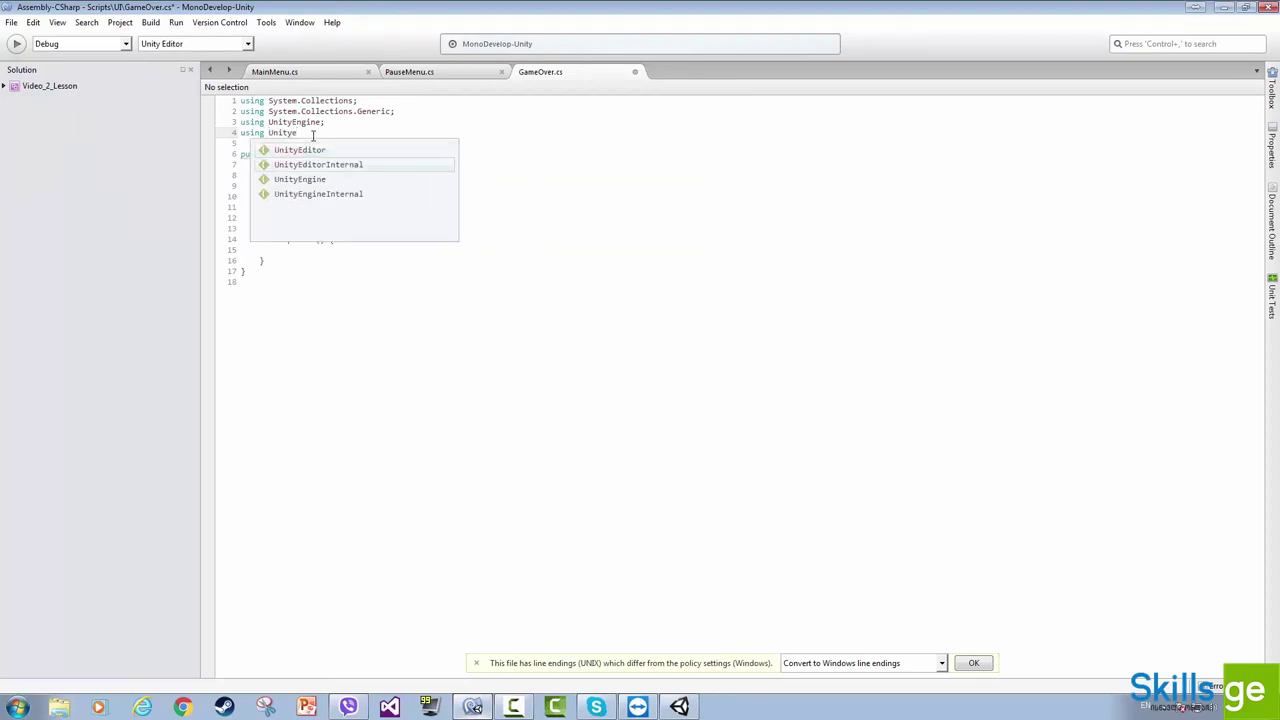
key(Return)
text(.S)
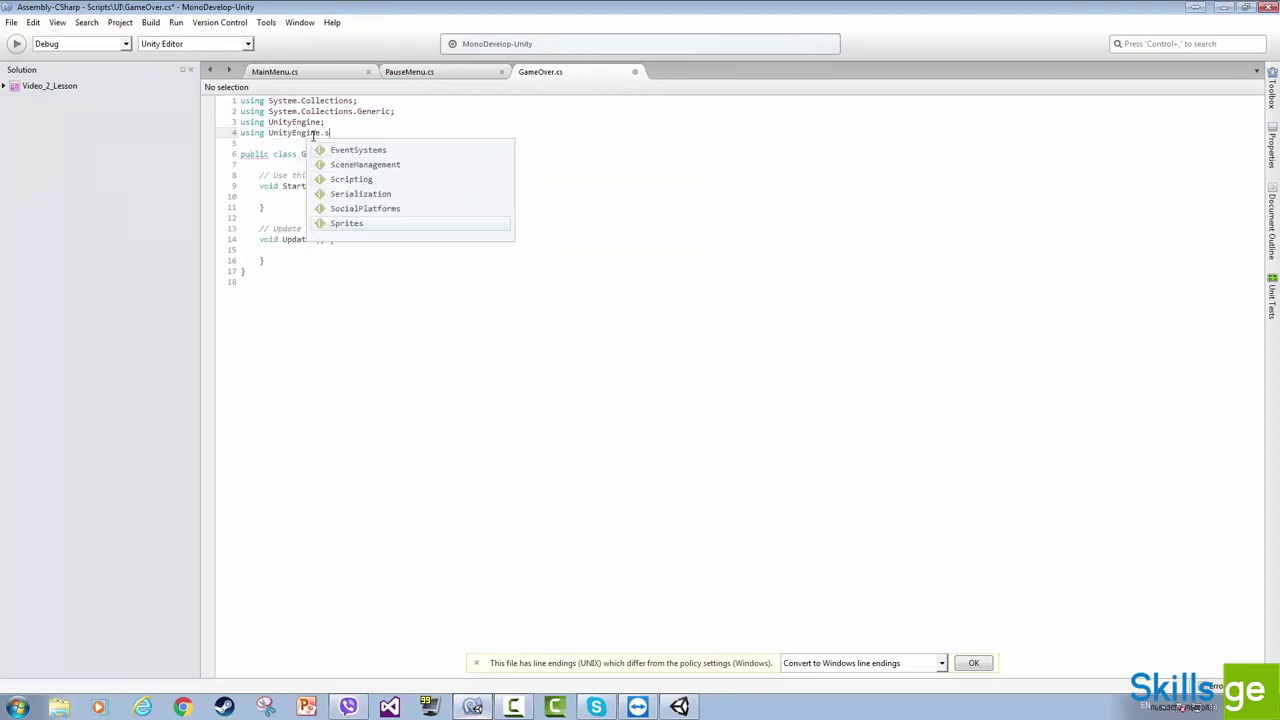
key(Return)
text(;)
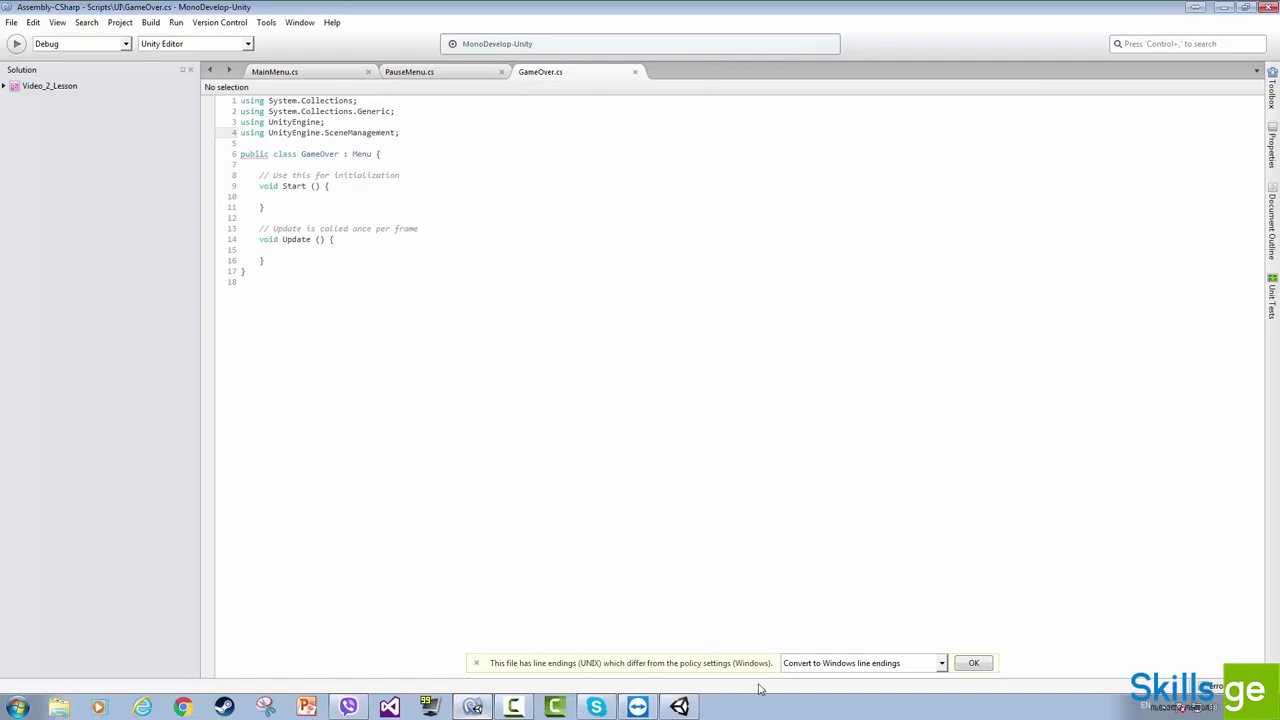
click(973, 663)
click(300, 207)
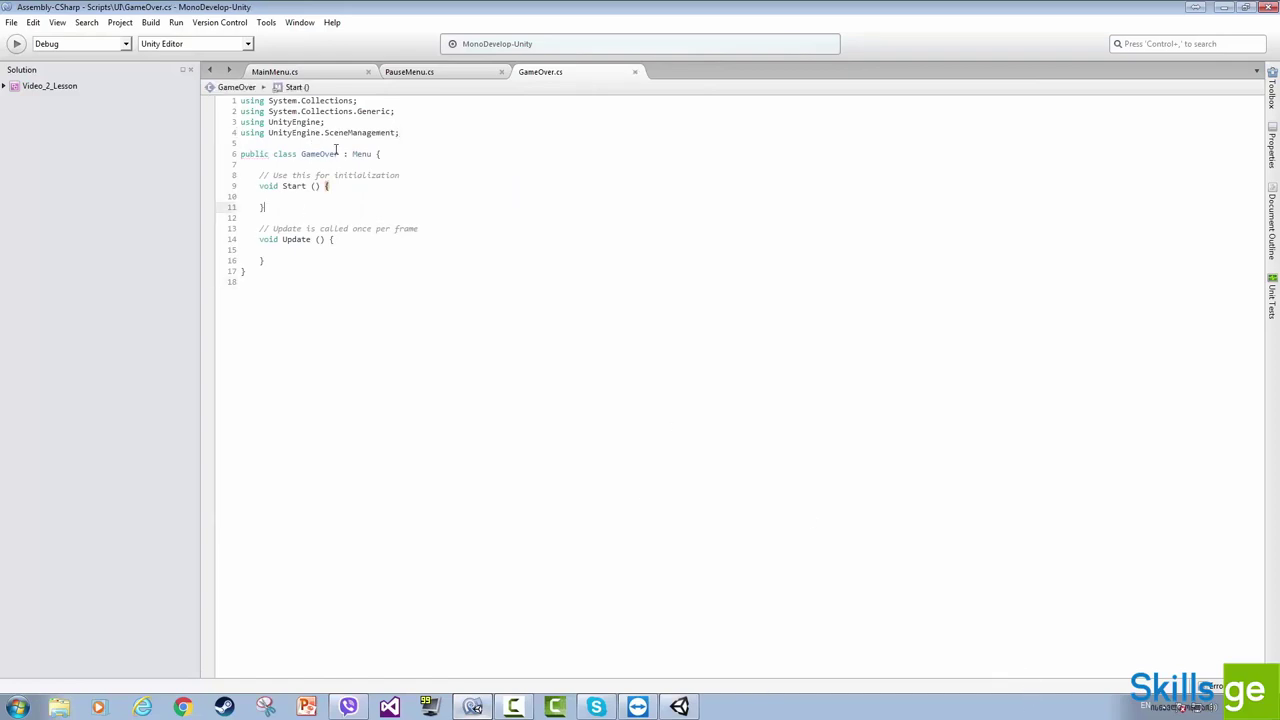
Copy the ChooseItem override from PauseMenu.cs into the GameOver class, below its Update method
click(447, 73)
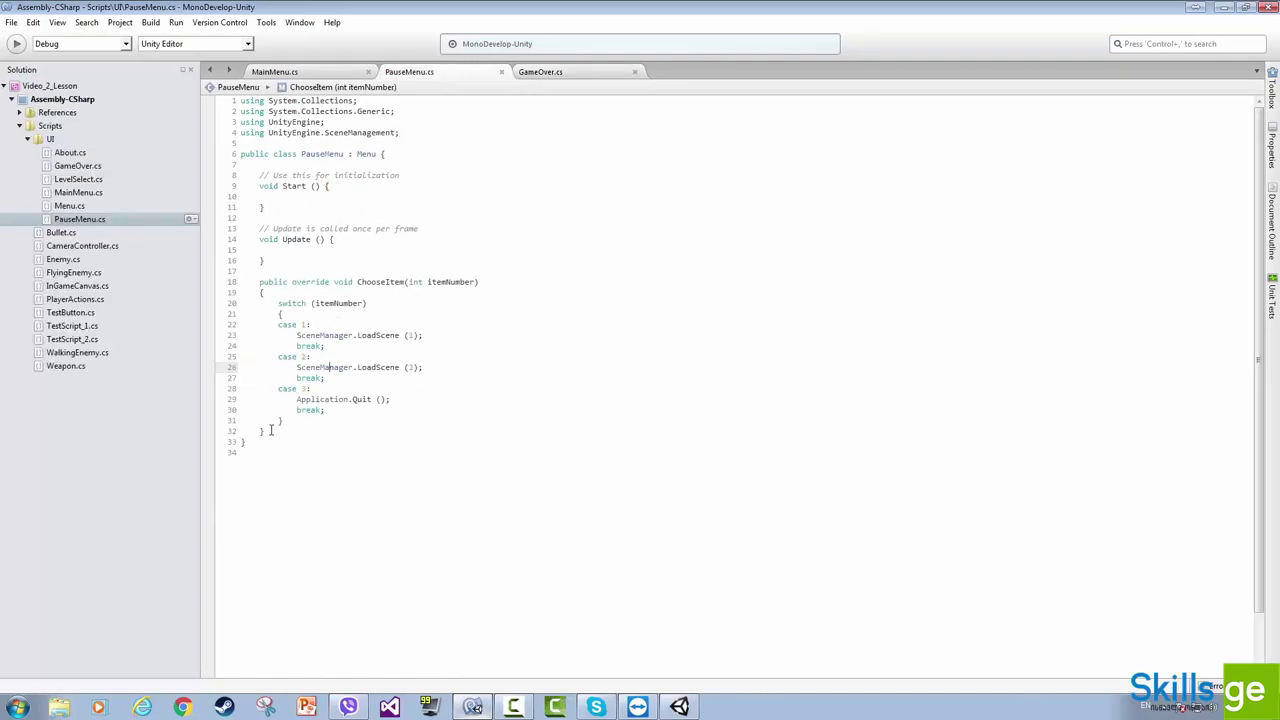
drag(270, 430, 259, 283)
key(ctrl+c)
click(538, 72)
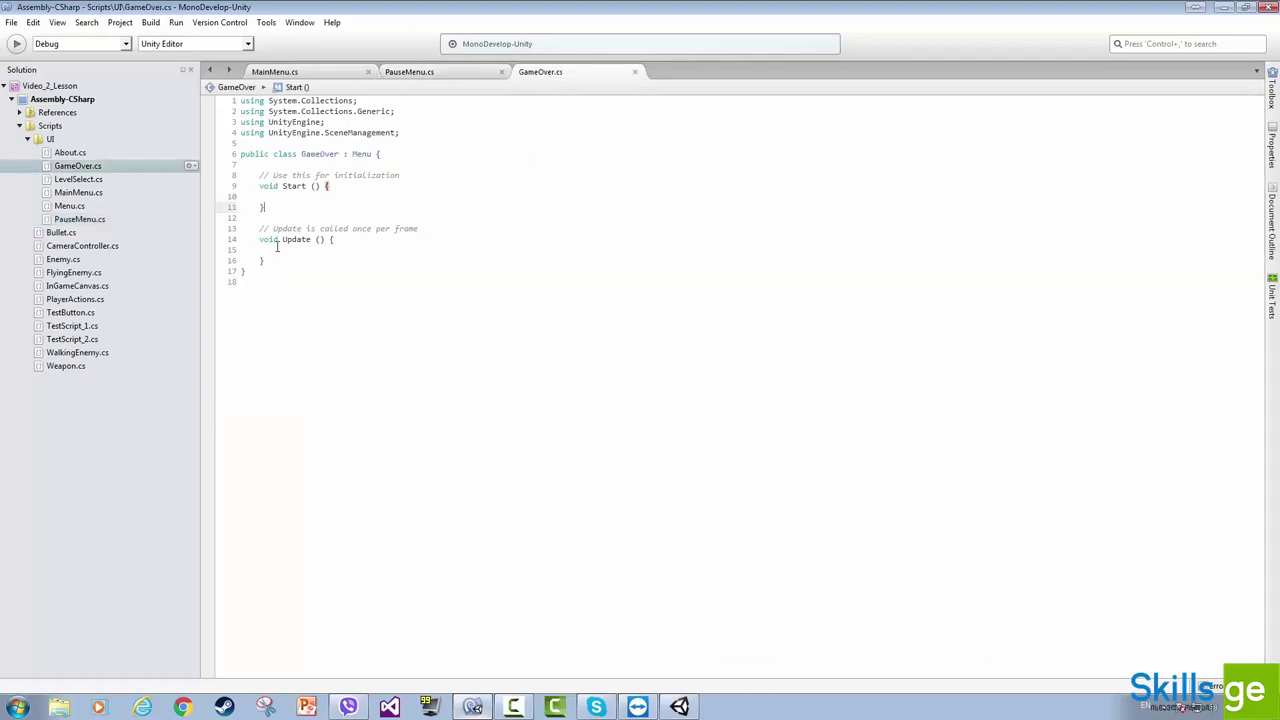
click(279, 262)
key(Return)
key(Return)
key(ctrl+v)
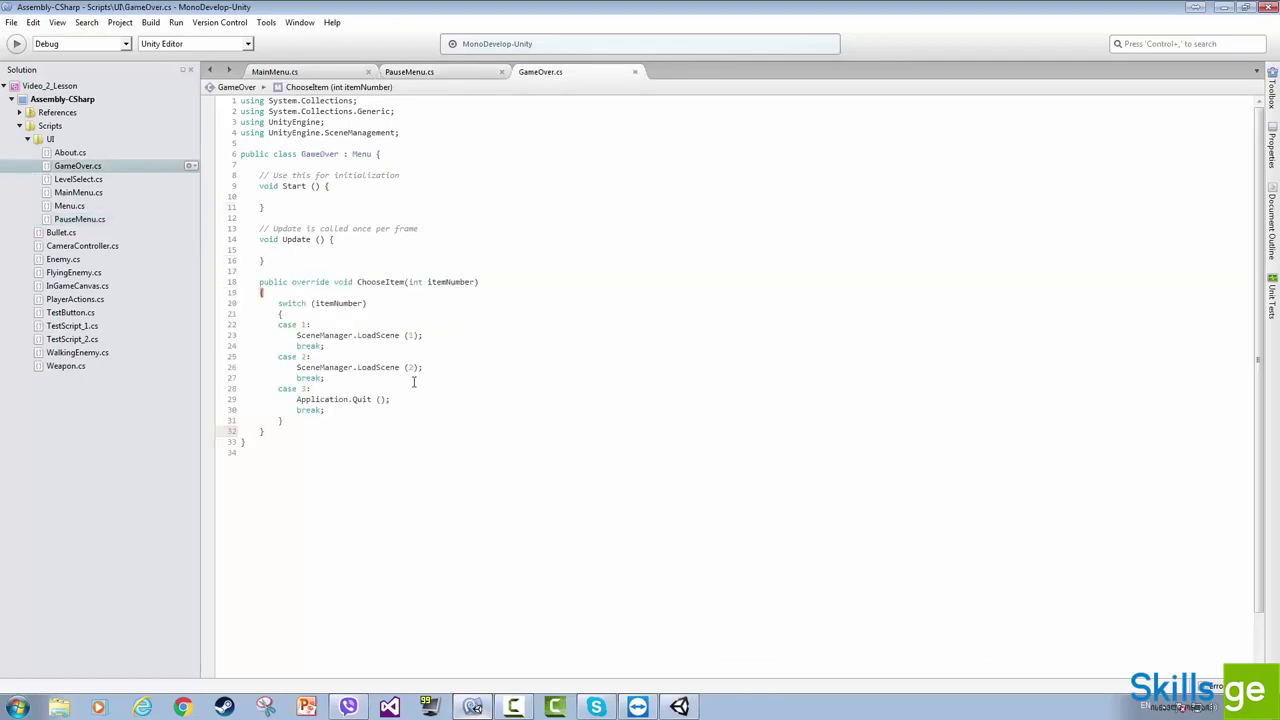
Switch back to Unity, collapse the GameOverMenu hierarchy and deactivate the GameOverMenu object
key(alt+Tab)
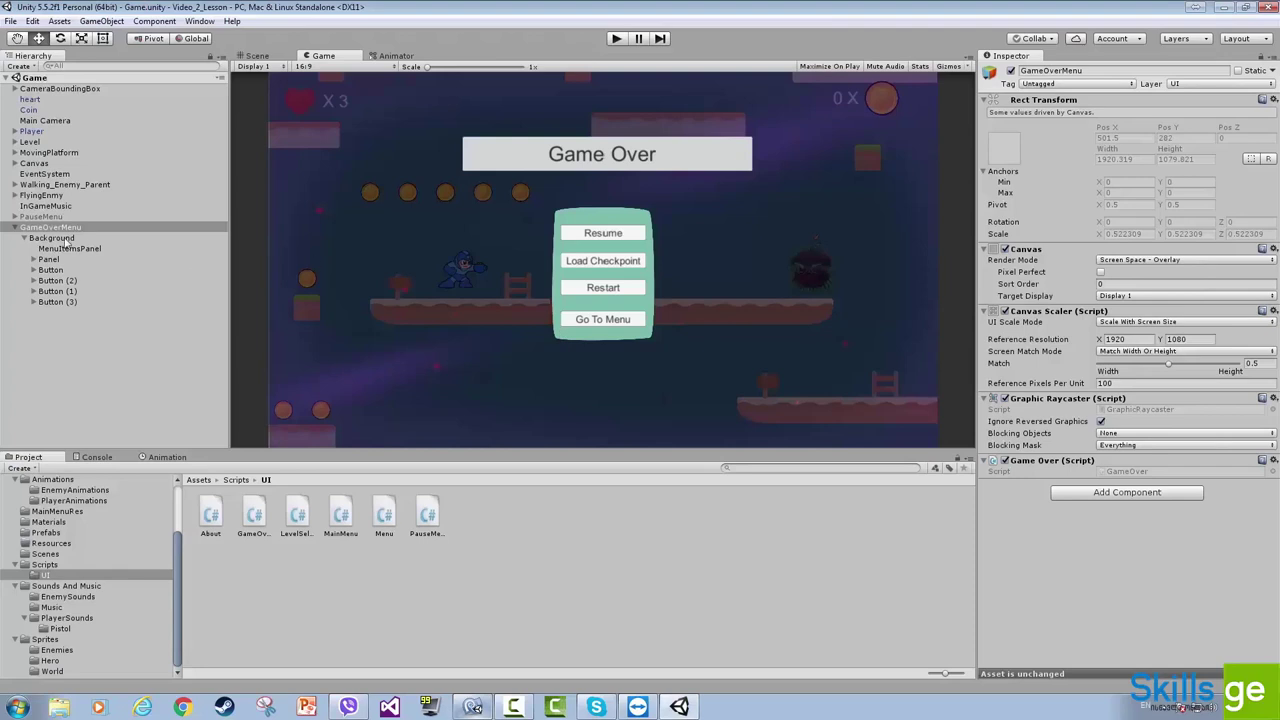
click(15, 228)
click(1011, 71)
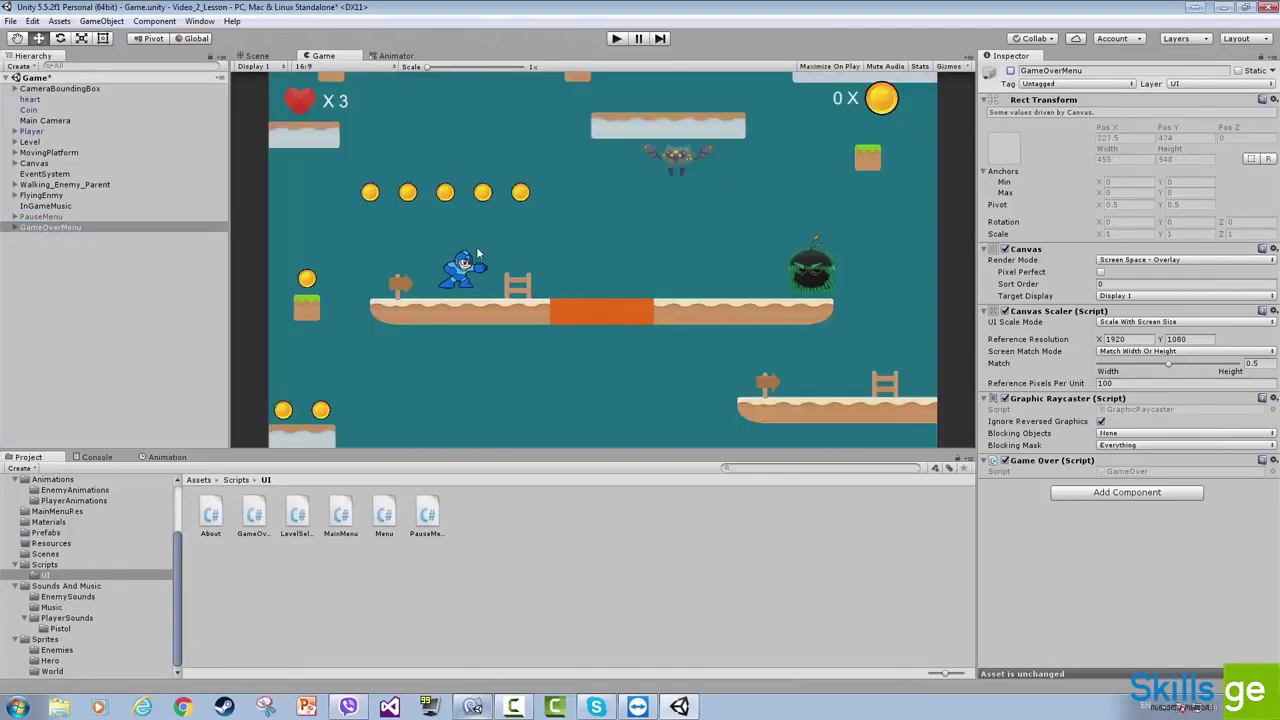
Create an empty object named GameManager at the root of the Game scene hierarchy and save the scene
click(198, 234)
click(91, 283)
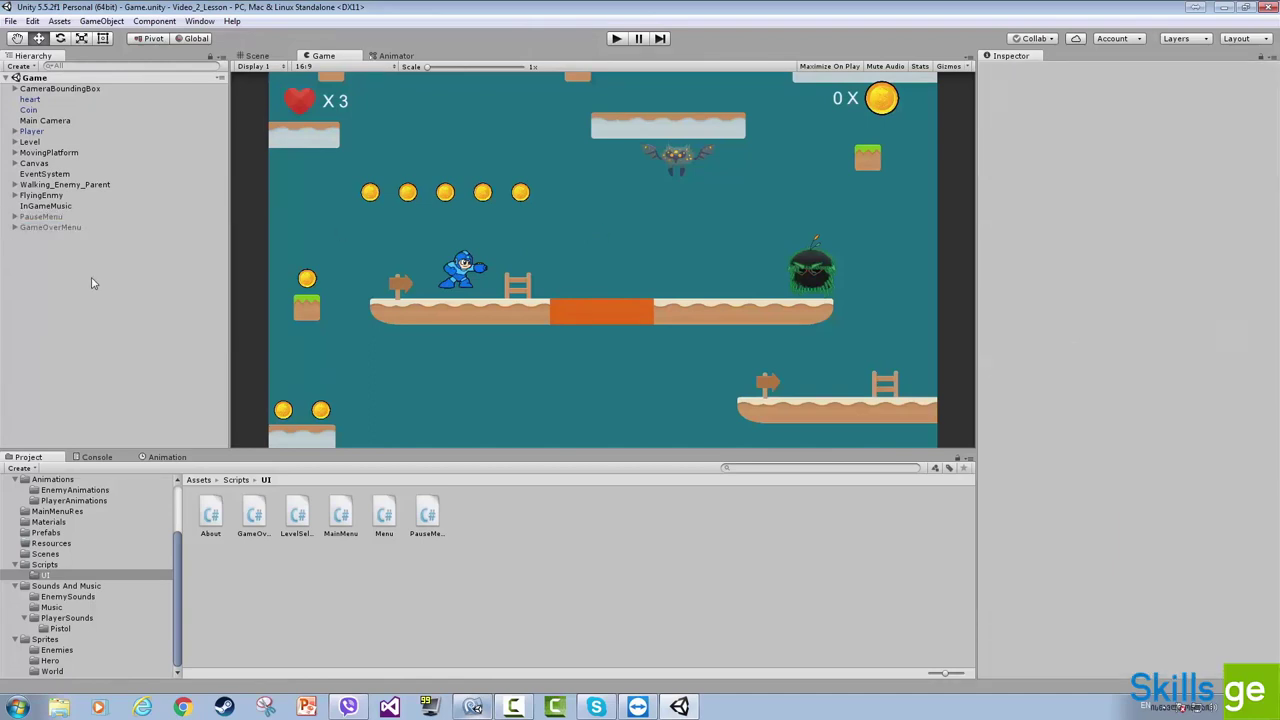
right_click(38, 255)
click(94, 365)
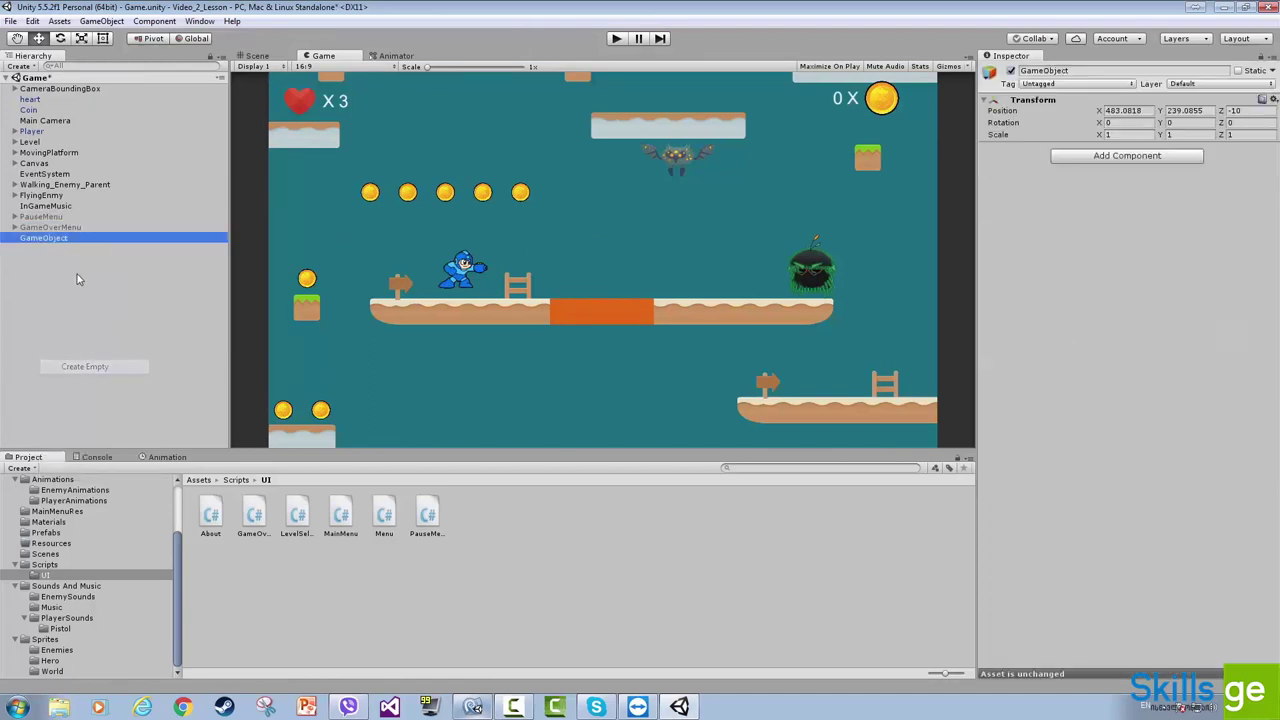
click(201, 241)
text(Ga)
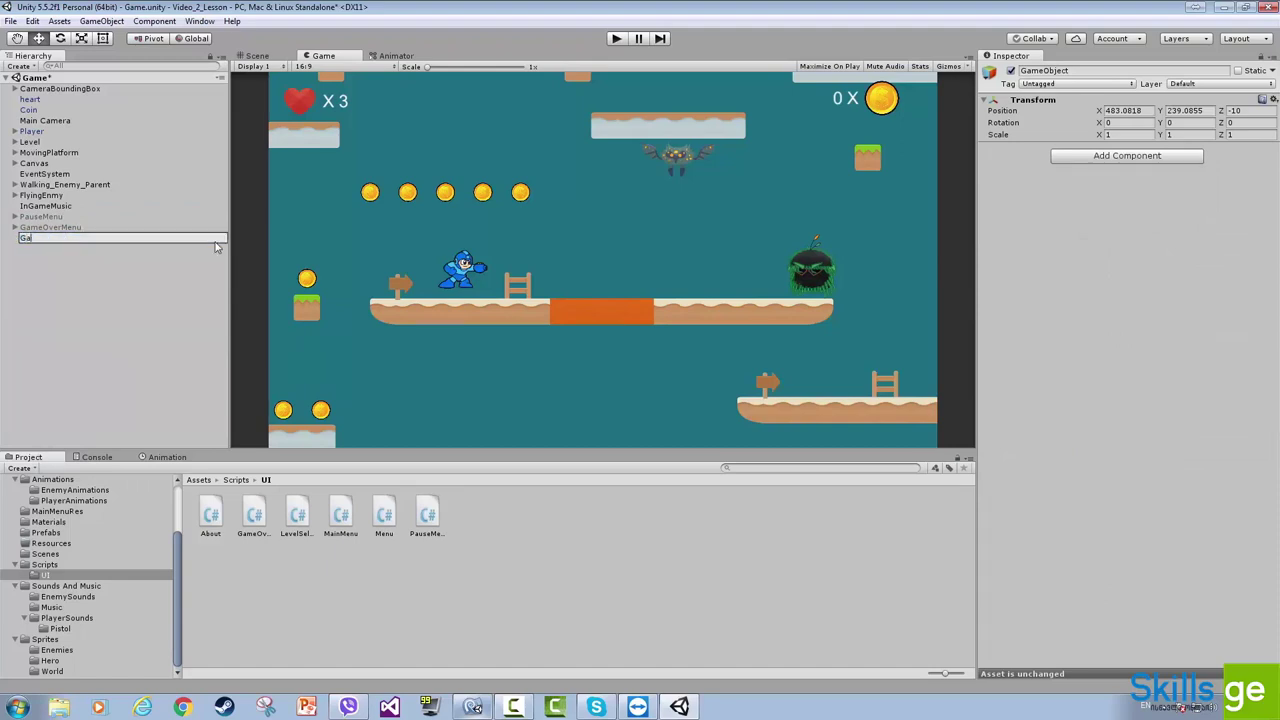
text(meManager)
key(Return)
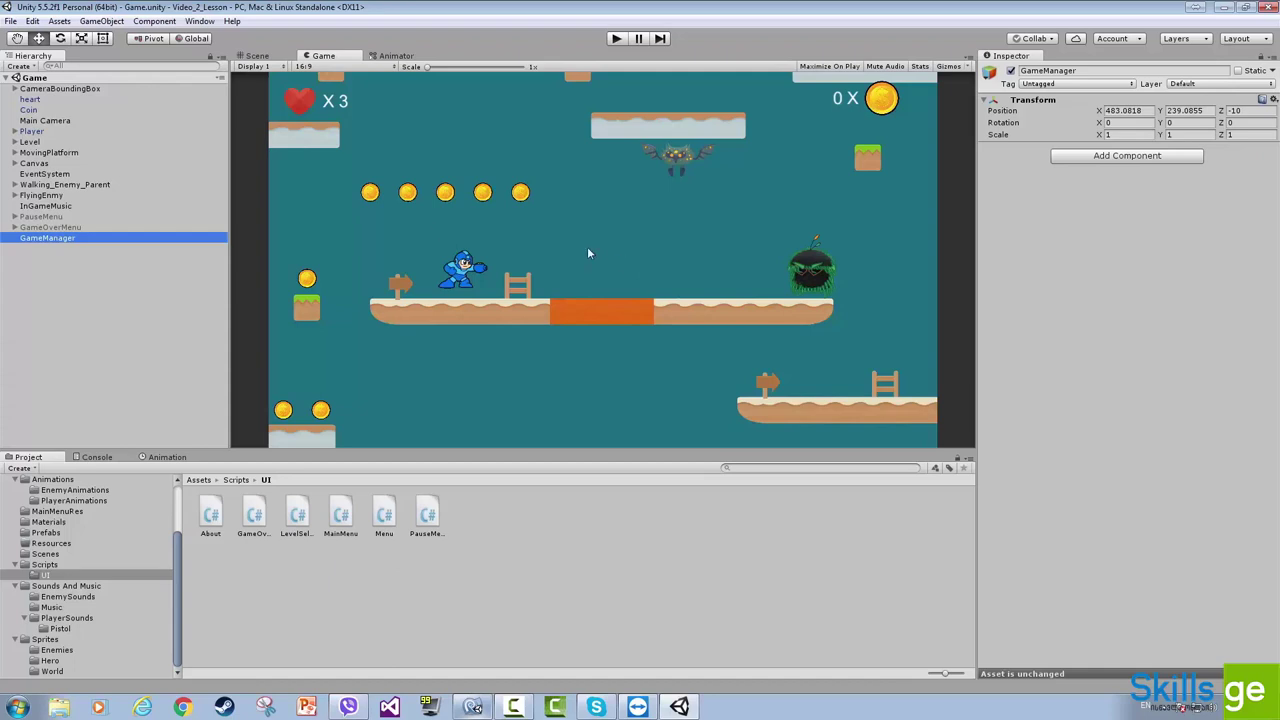
Create a C# script named GameManager in the Scripts folder
click(45, 238)
click(44, 565)
right_click(504, 597)
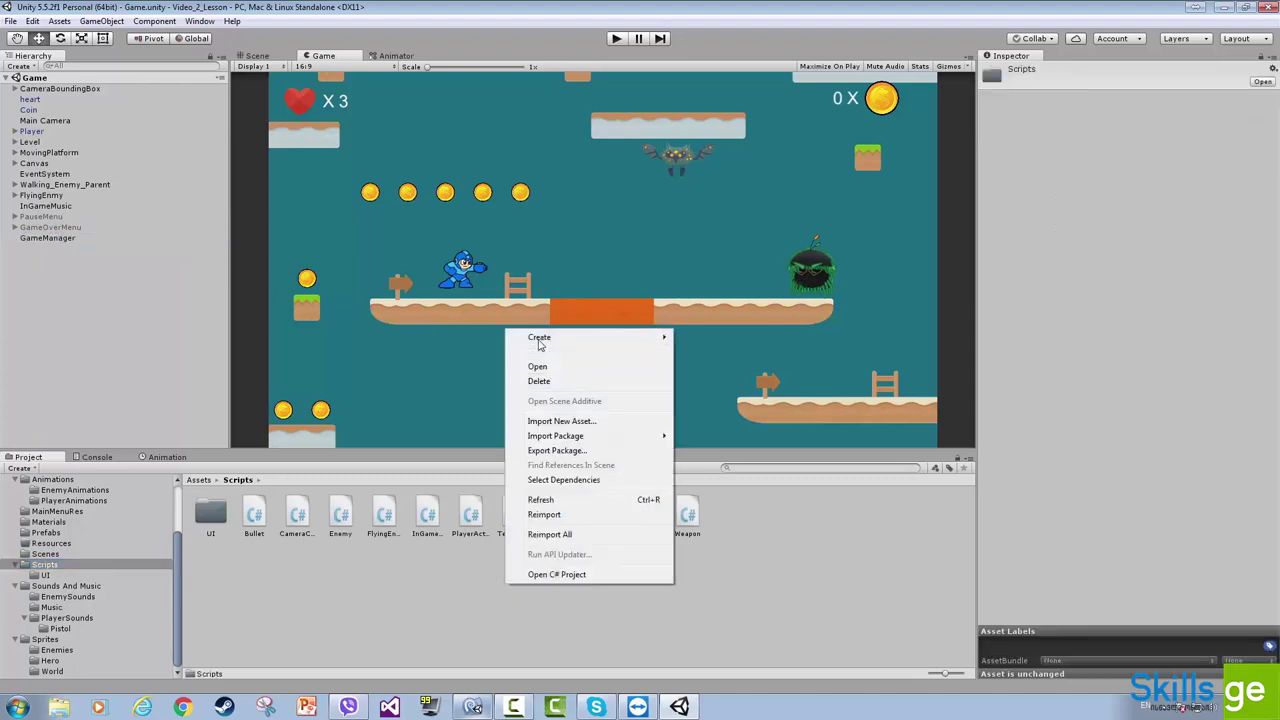
mouse_move(638, 341)
click(736, 357)
text(Ga)
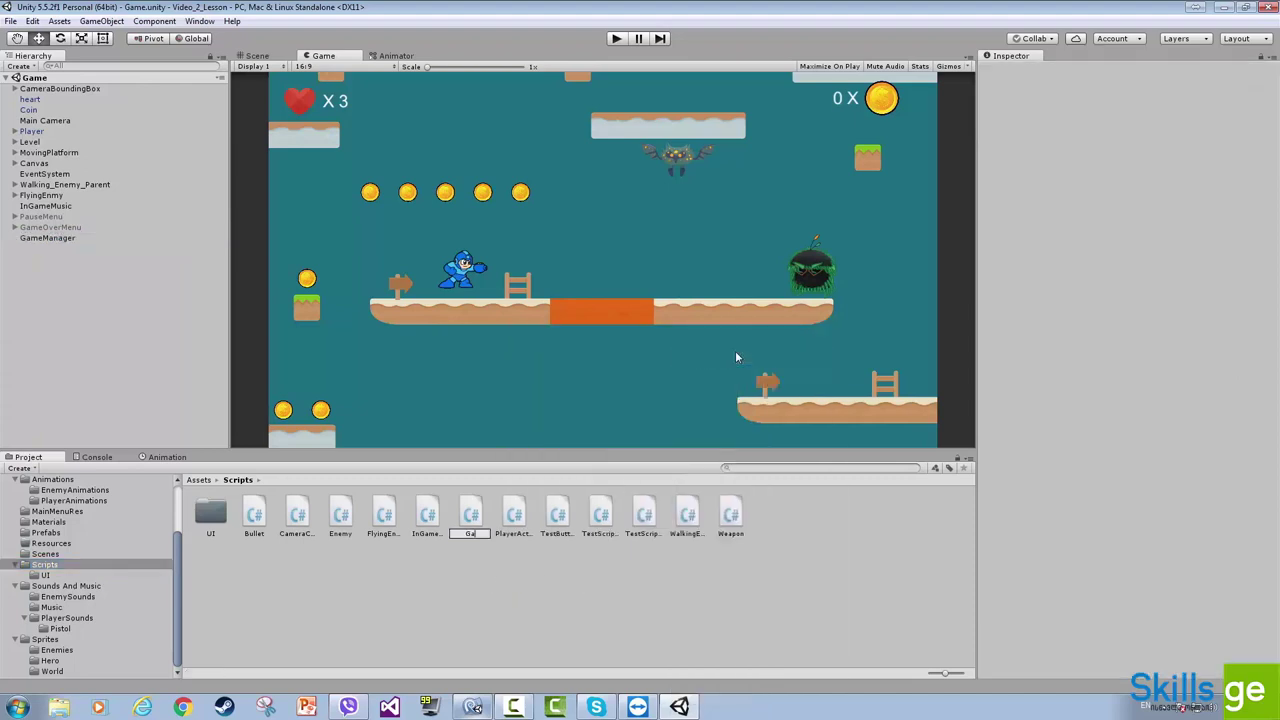
text(meManager)
key(Return)
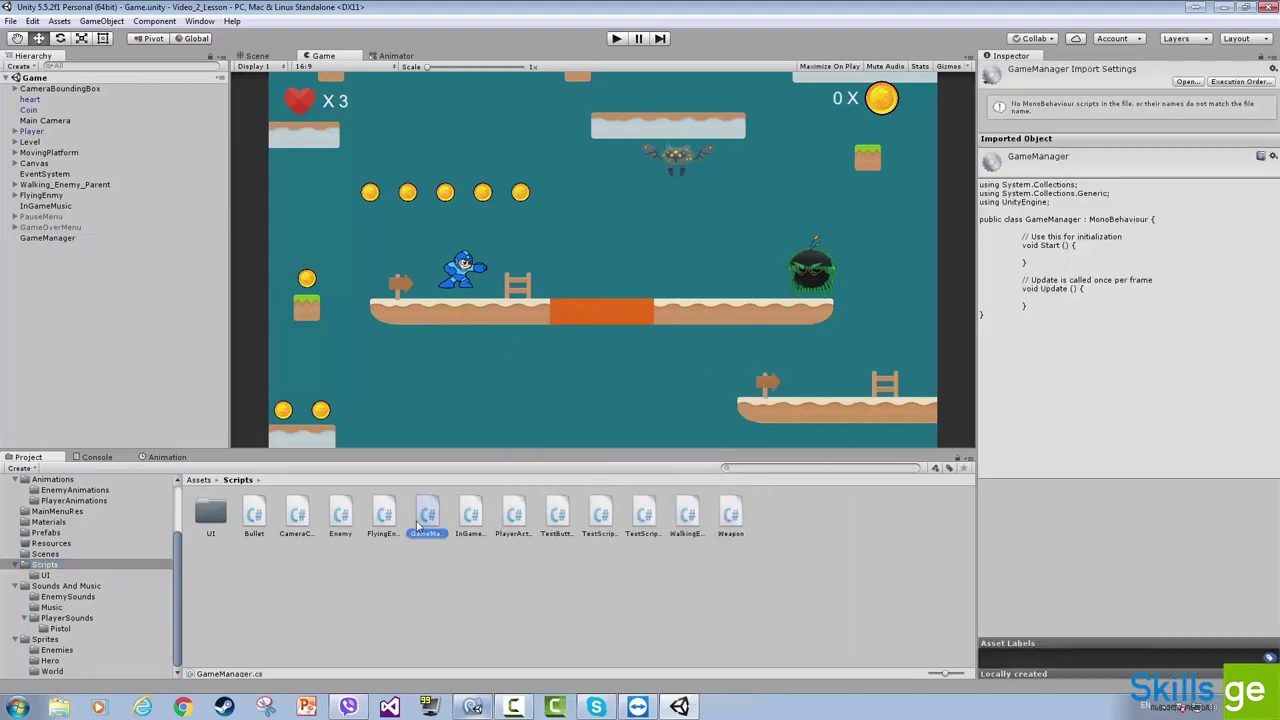
Open the InGameCanvas script in MonoDevelop, then return to Unity and select the GameManager object in the hierarchy
click(474, 516)
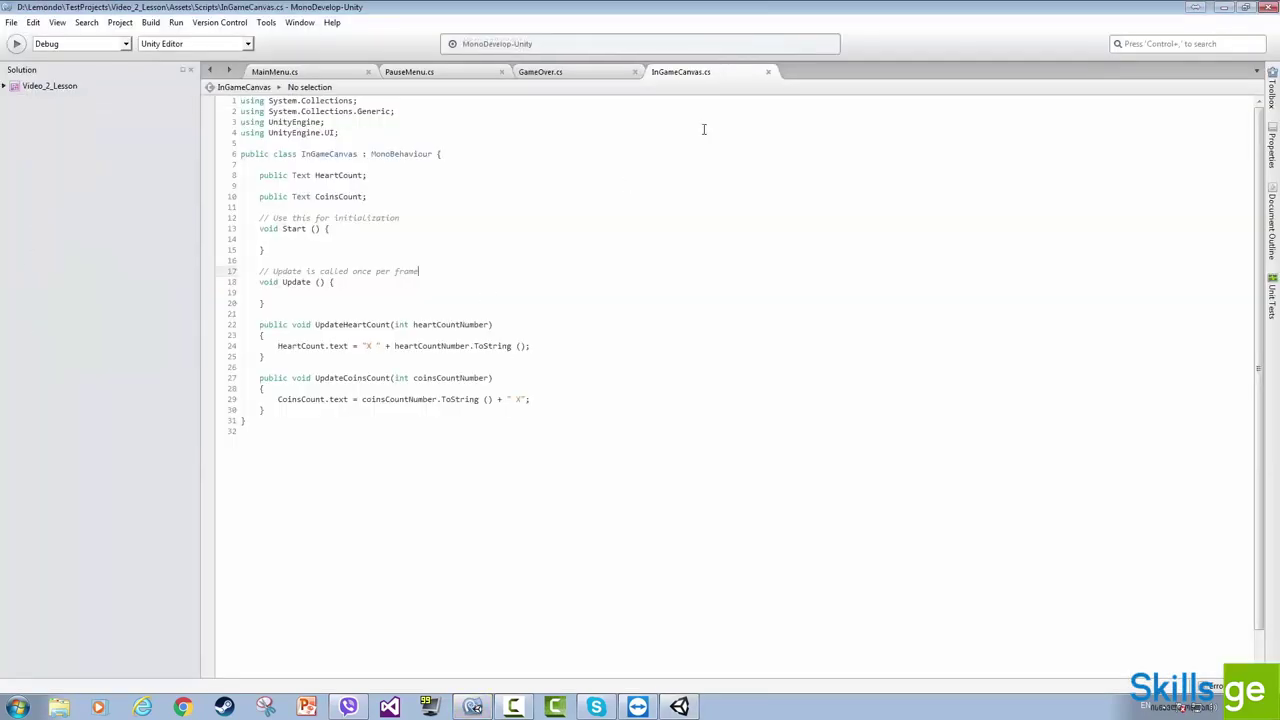
key(alt+Tab)
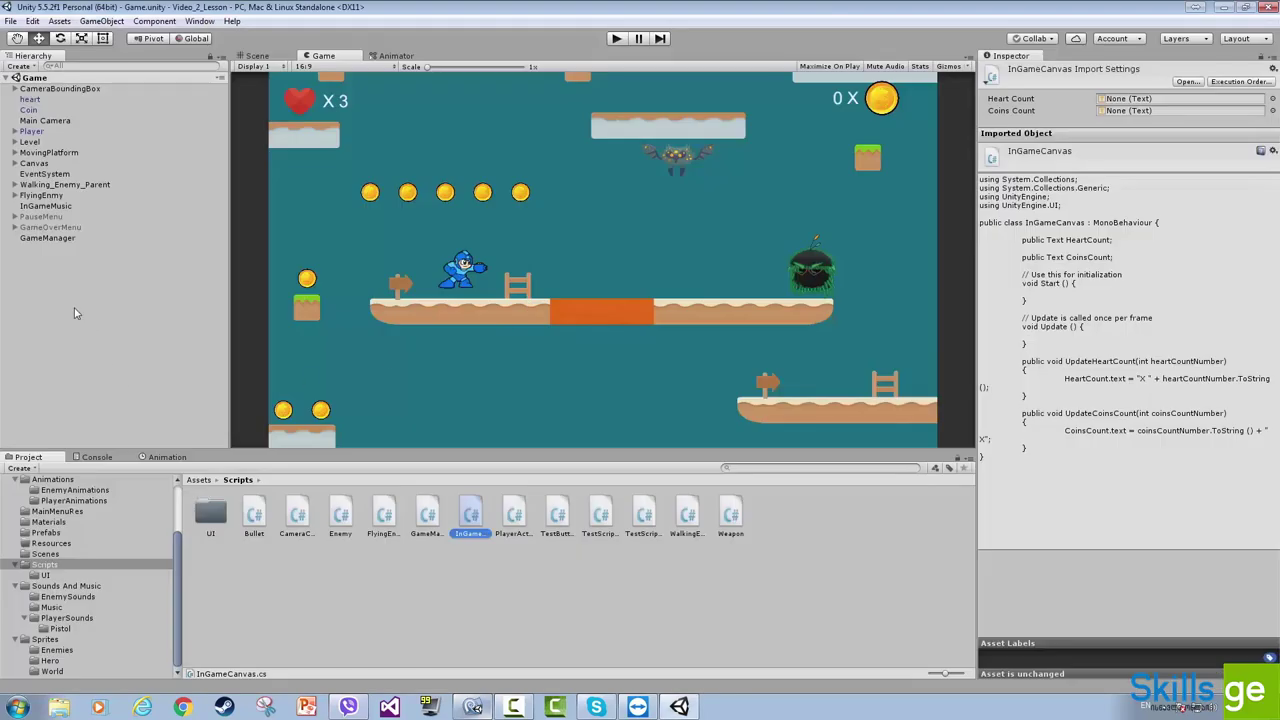
click(60, 240)
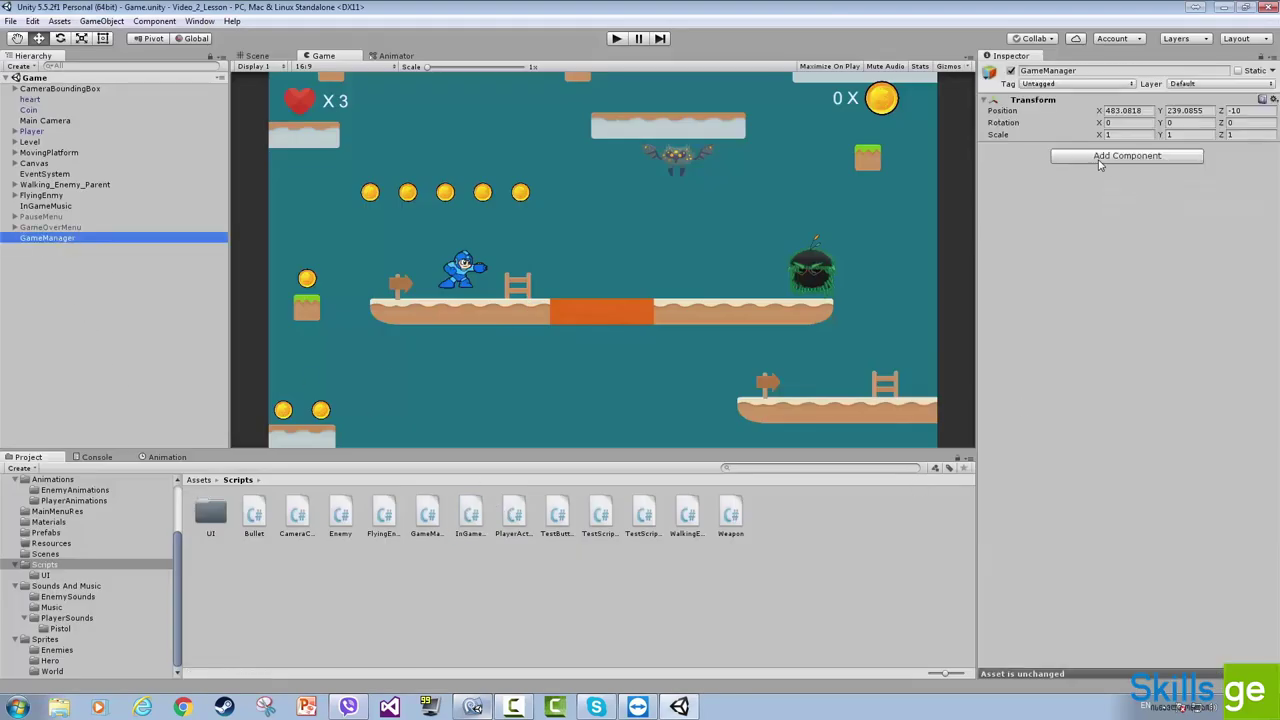